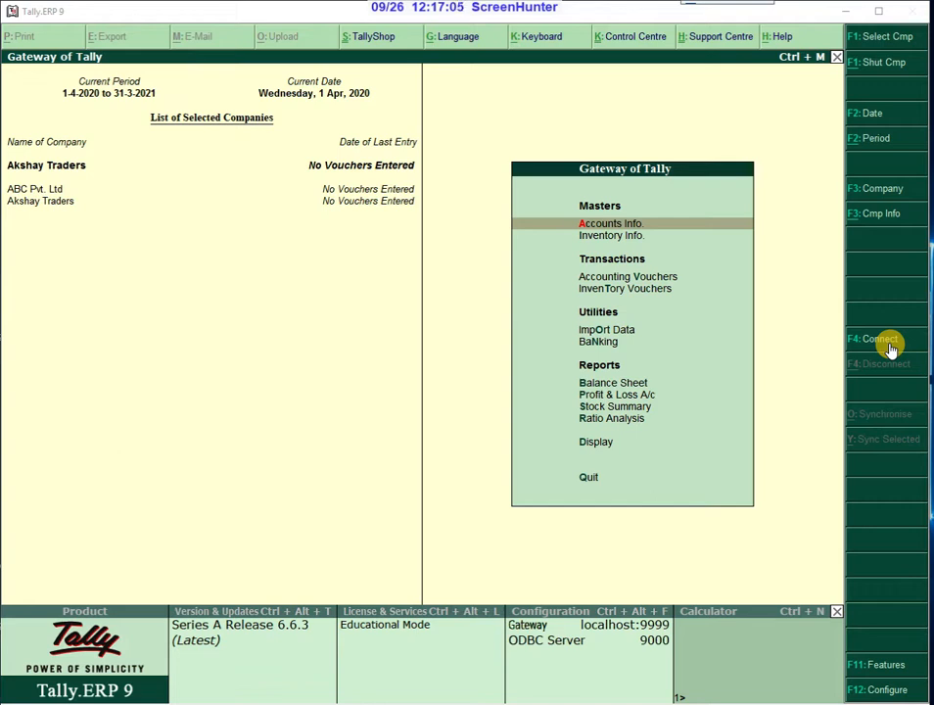
Step: Go to the ledger masters and examine the list of existing ledgers available for single-ledger alteration
click(606, 225)
key(Down)
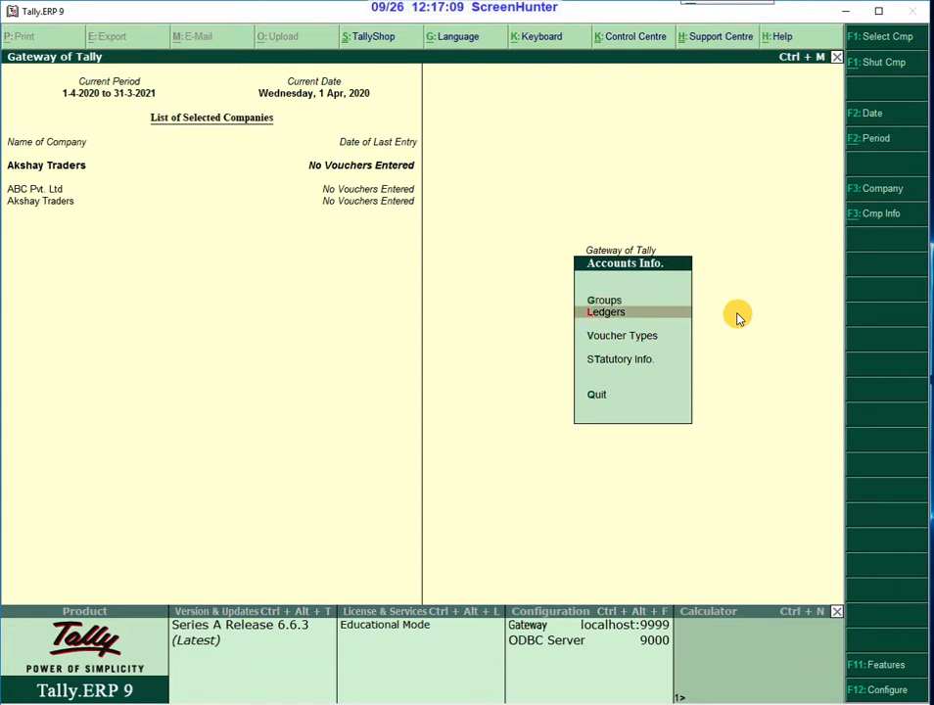
key(Return)
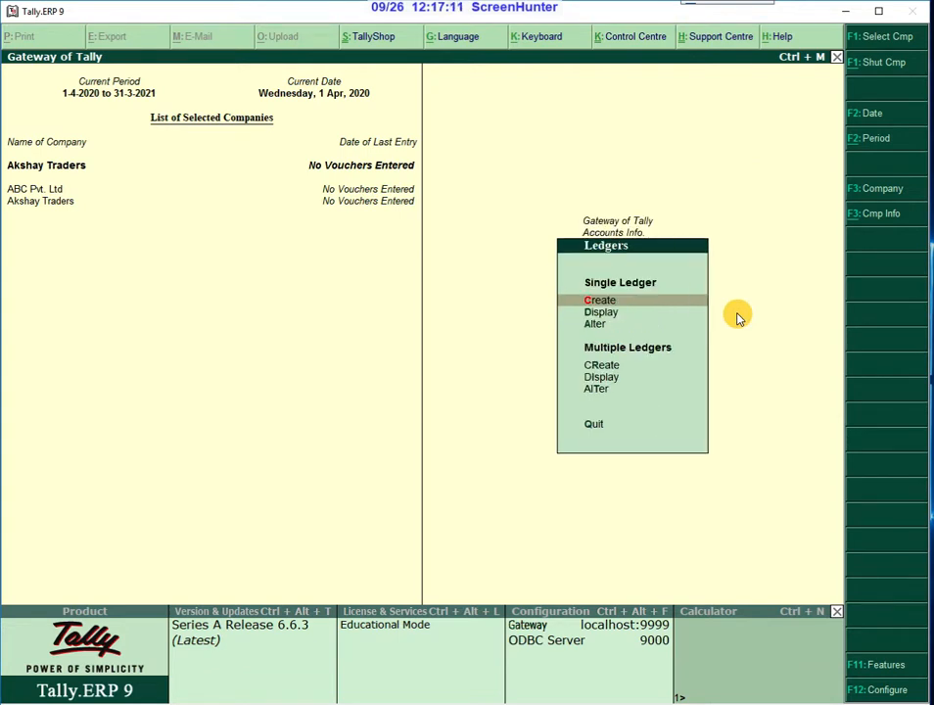
key(Down)
key(Down)
key(Return)
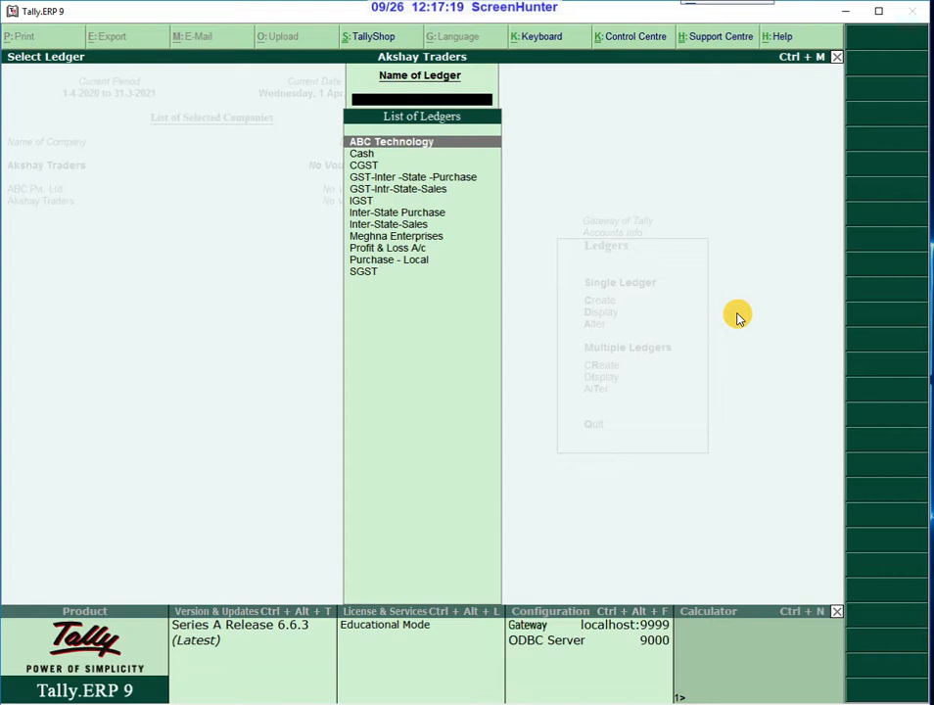
key(Down)
key(Down)
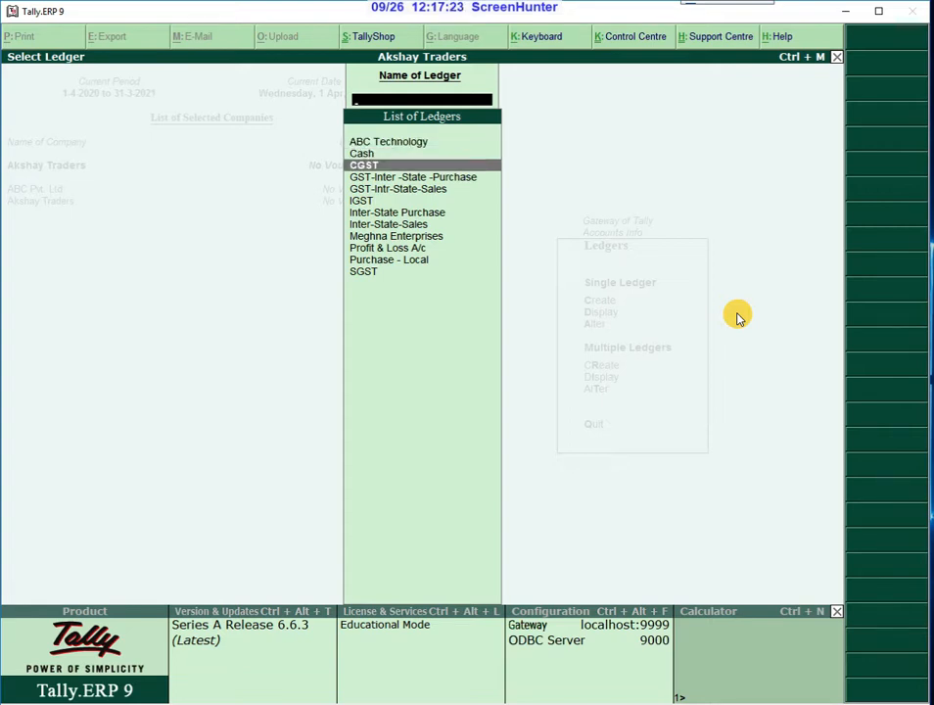
key(Up)
key(Up)
key(Escape)
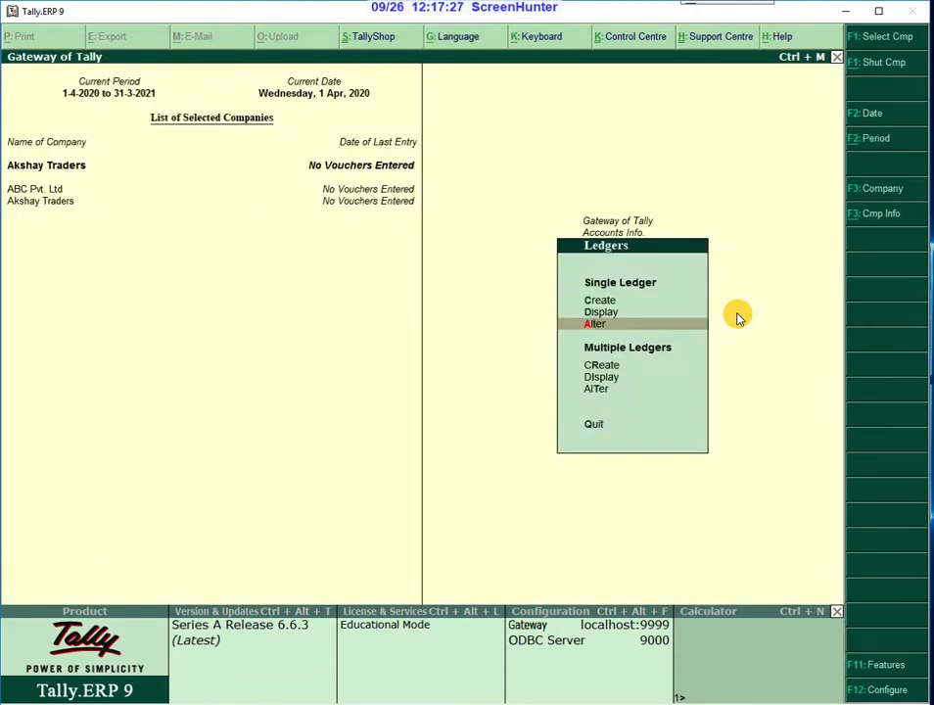
Step: Start a new single ledger named ABC Technologies without an alias
key(Up)
key(Up)
click(737, 312)
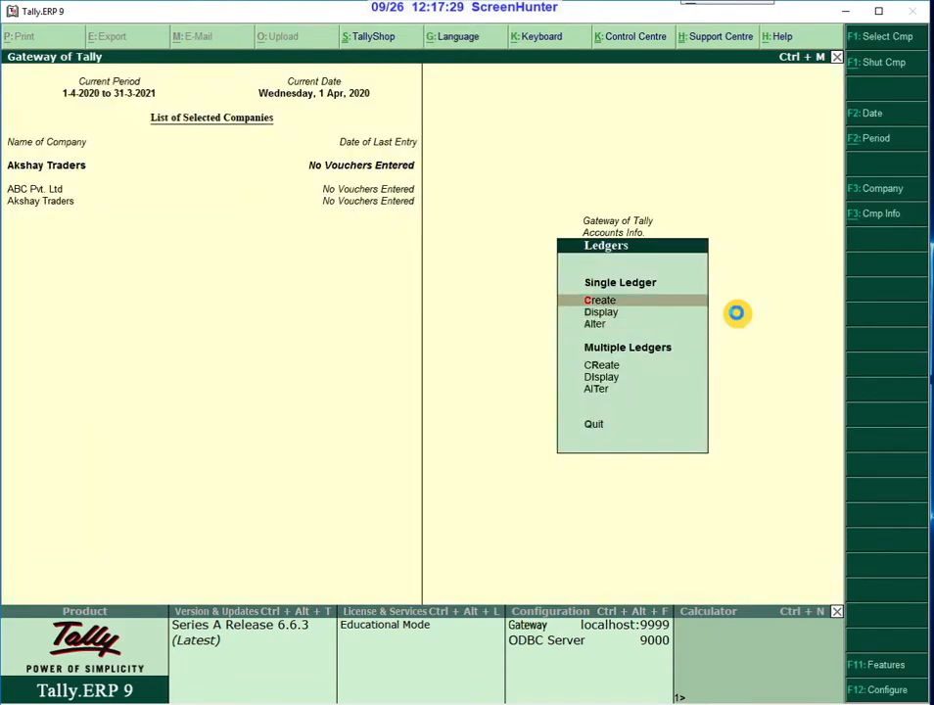
key(Return)
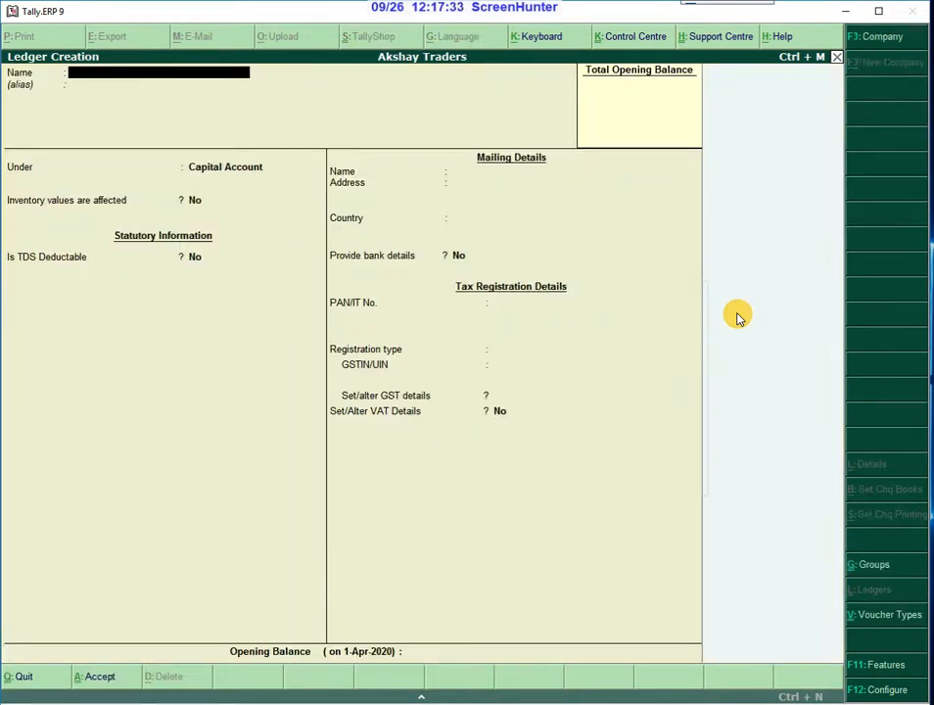
text(ABC Technology)
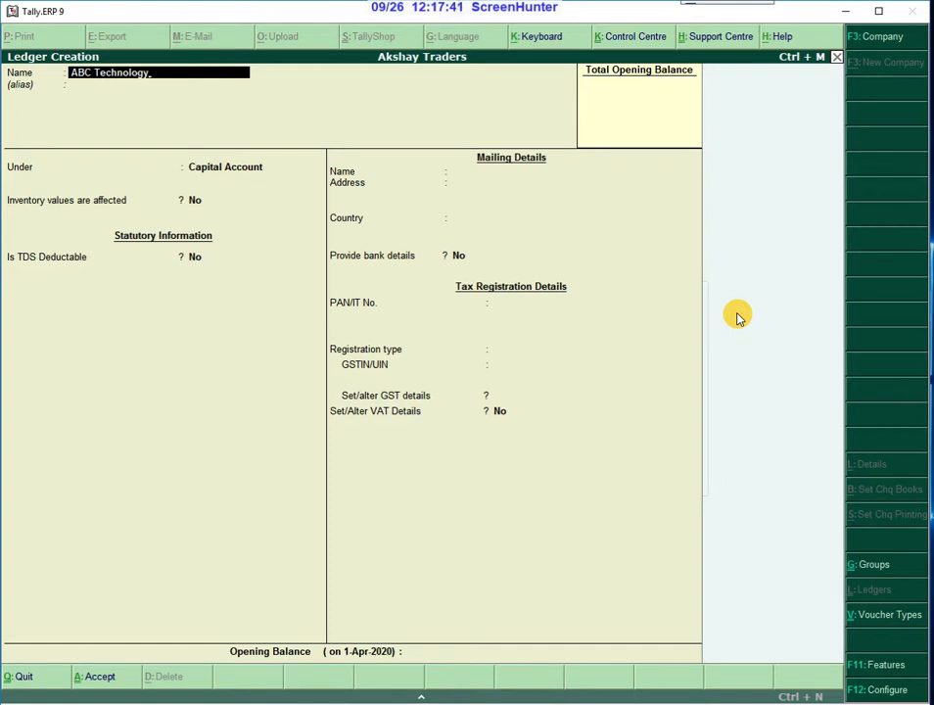
key(BackSpace)
text(ies)
key(Return)
key(Return)
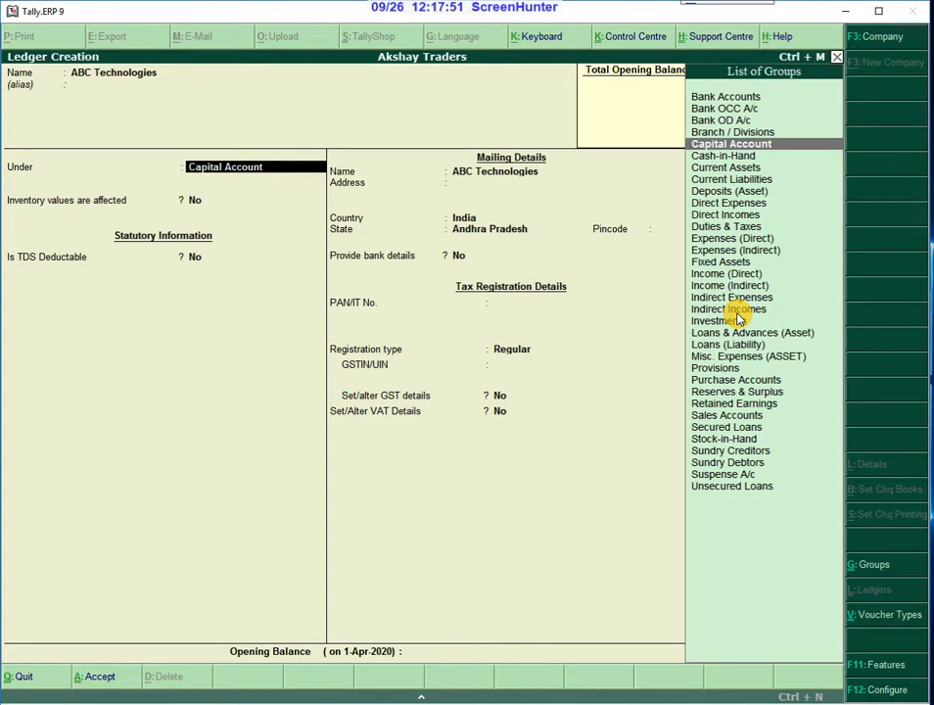
Step: Place the ABC Technologies ledger under the Sundry Creditors group
key(Down)
key(Down)
key(Down)
key(Down)
key(Down)
key(Down)
key(Down)
key(Down)
key(Down)
key(Down)
key(Down)
key(Down)
key(Down)
key(Down)
key(Down)
key(Down)
key(Down)
key(Down)
key(Down)
key(Down)
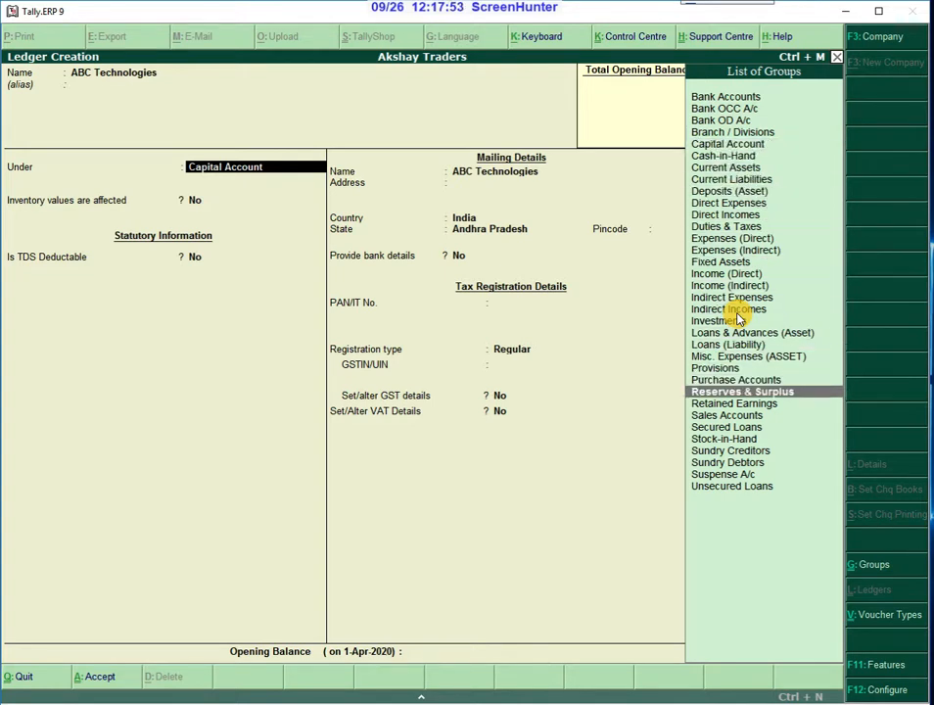
key(Down)
key(Down)
key(Down)
key(Down)
key(Down)
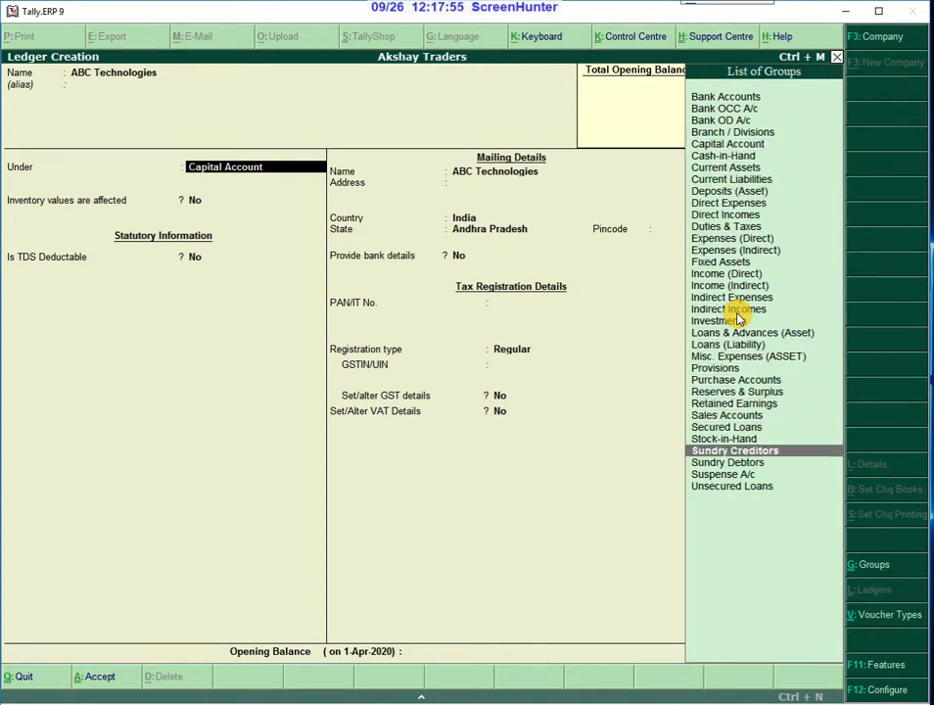
key(Return)
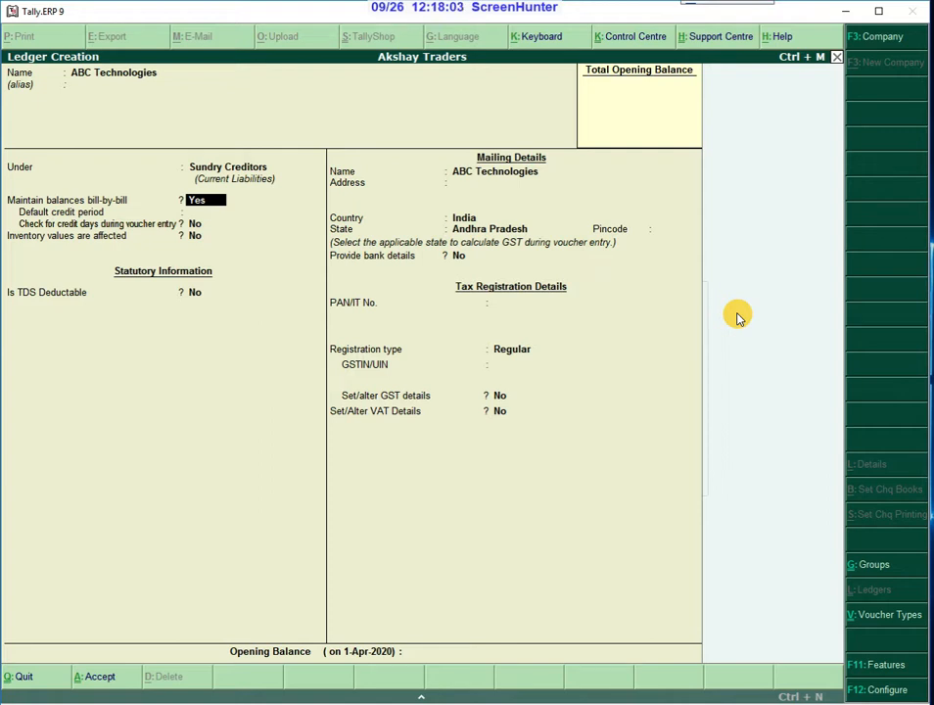
Step: Keep bill-by-bill balances at Yes, with credit-day checking, inventory values and TDS deduction at No and no default credit period
key(Return)
key(Return)
key(Return)
key(Return)
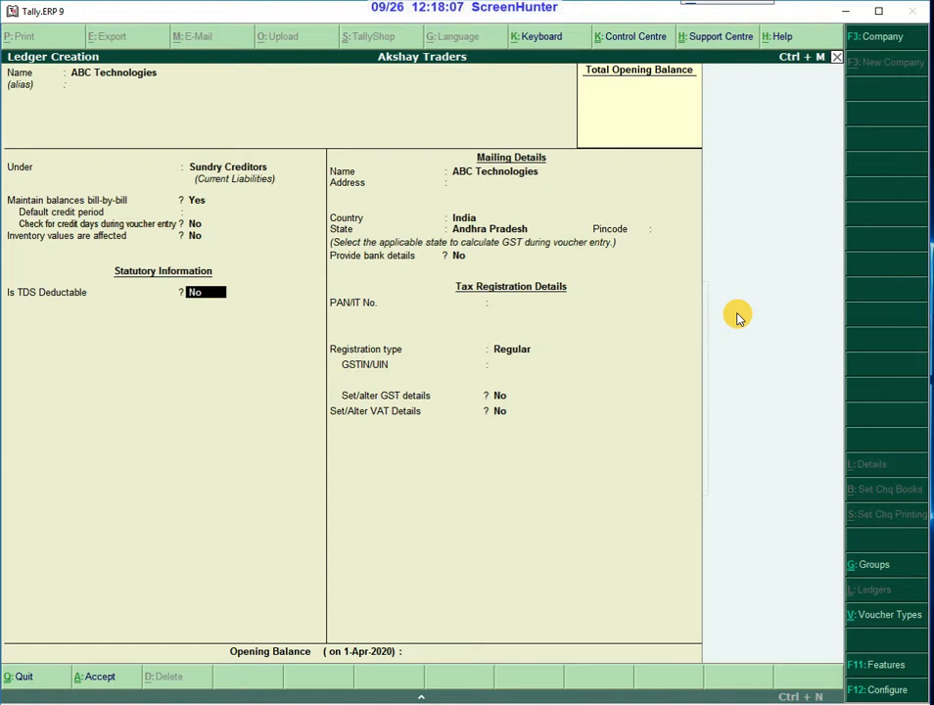
key(Return)
key(Return)
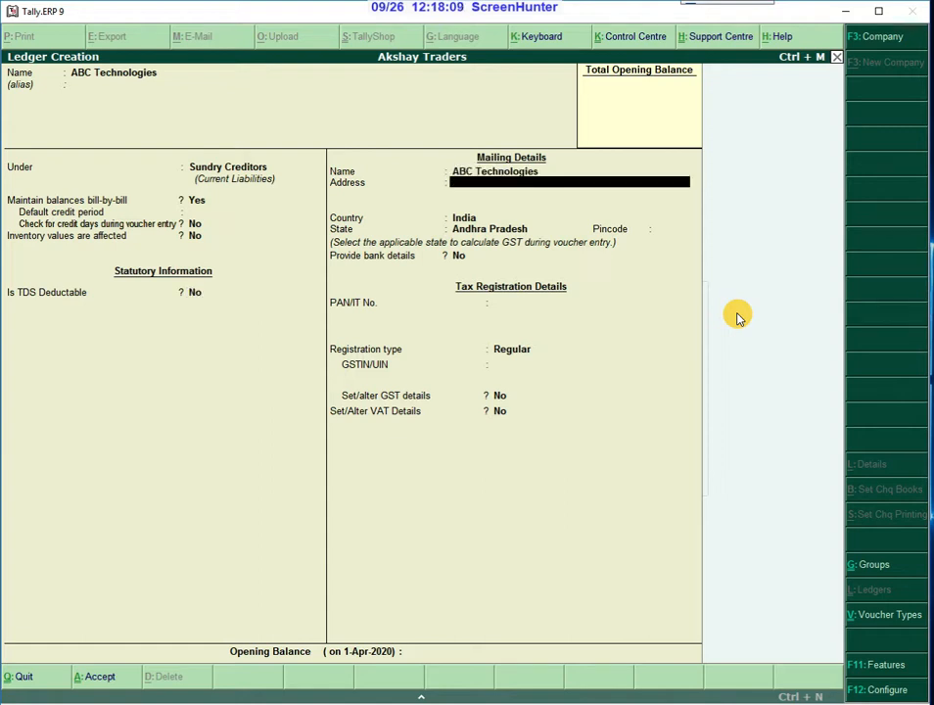
Step: Accept India and Andhra Pradesh in the mailing details, leave address, pincode, bank details and PAN unset, and keep registration type Regular
key(Return)
key(Return)
key(Return)
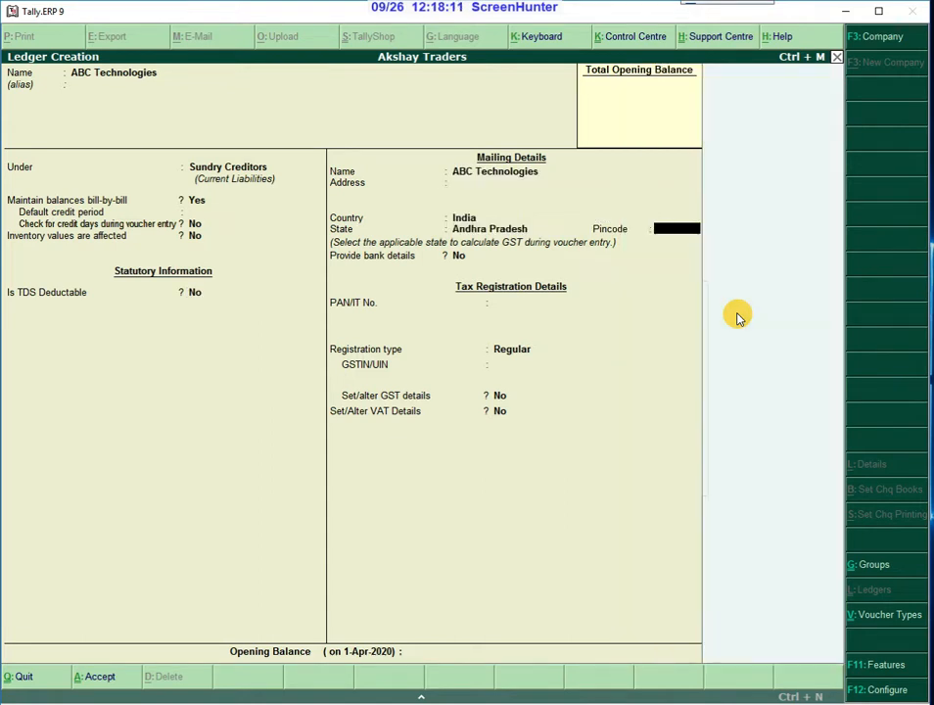
key(Return)
key(Return)
key(Return)
key(Return)
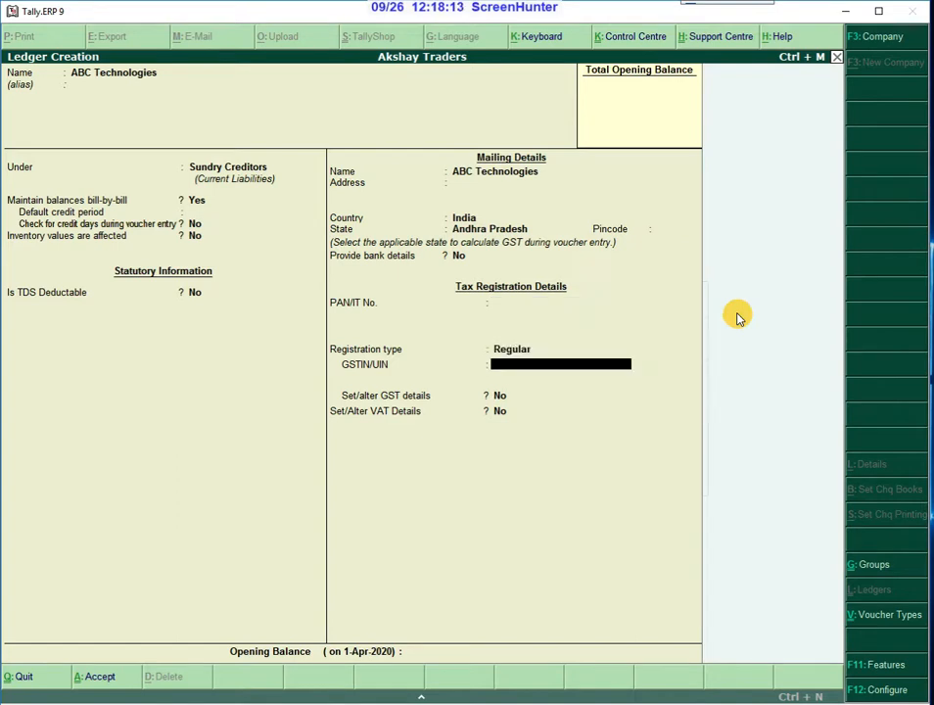
Step: Enter the supplier's GSTIN/UIN in the tax registration details
key(Return)
key(Return)
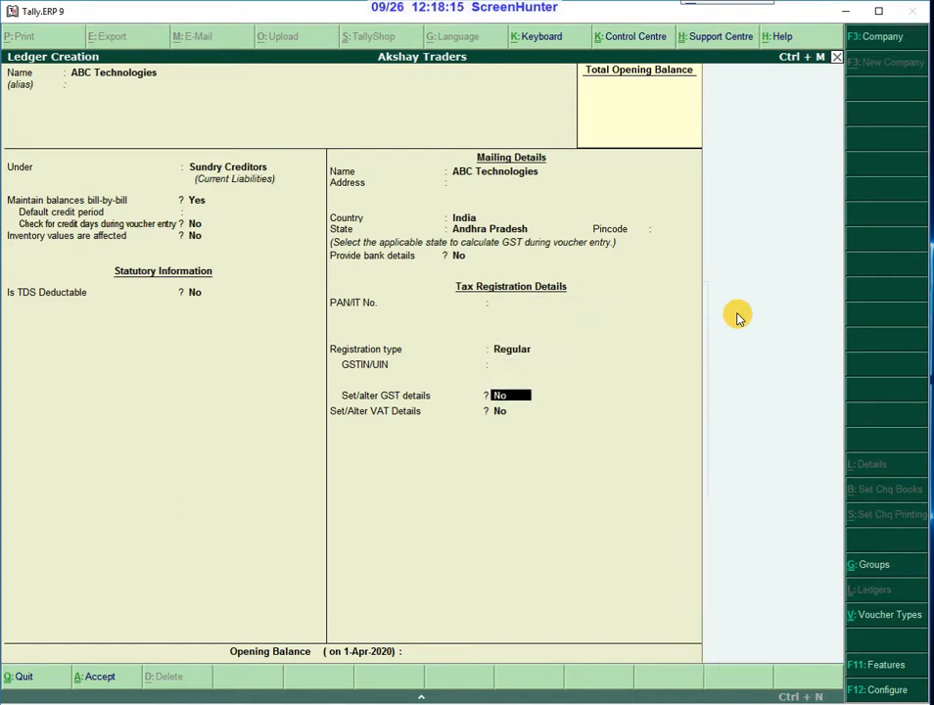
key(BackSpace)
text(JHU)
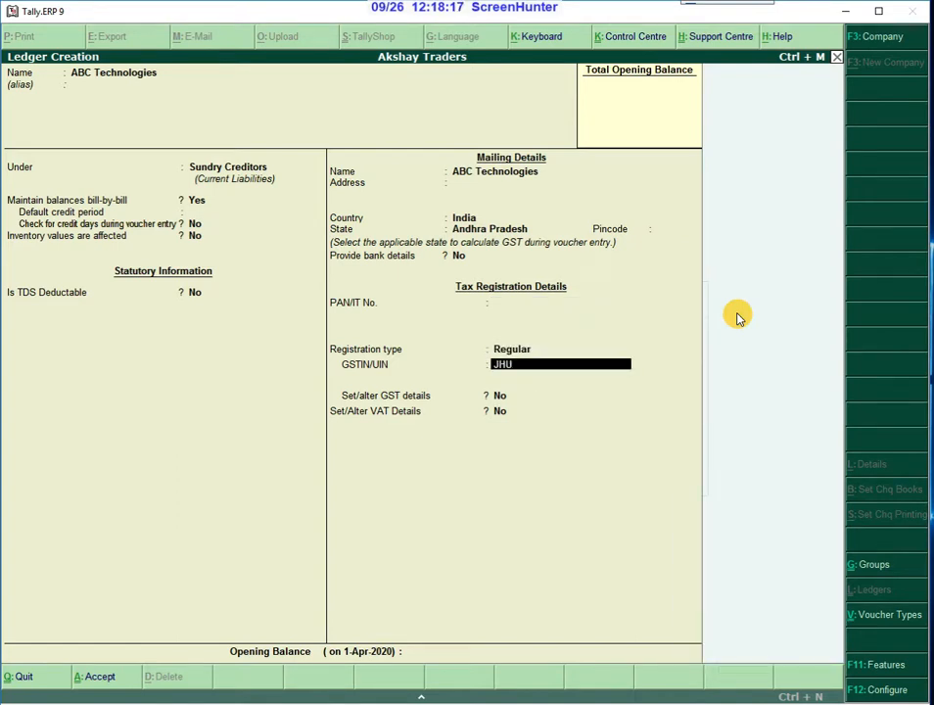
text(Y5679)
key(Return)
key(Return)
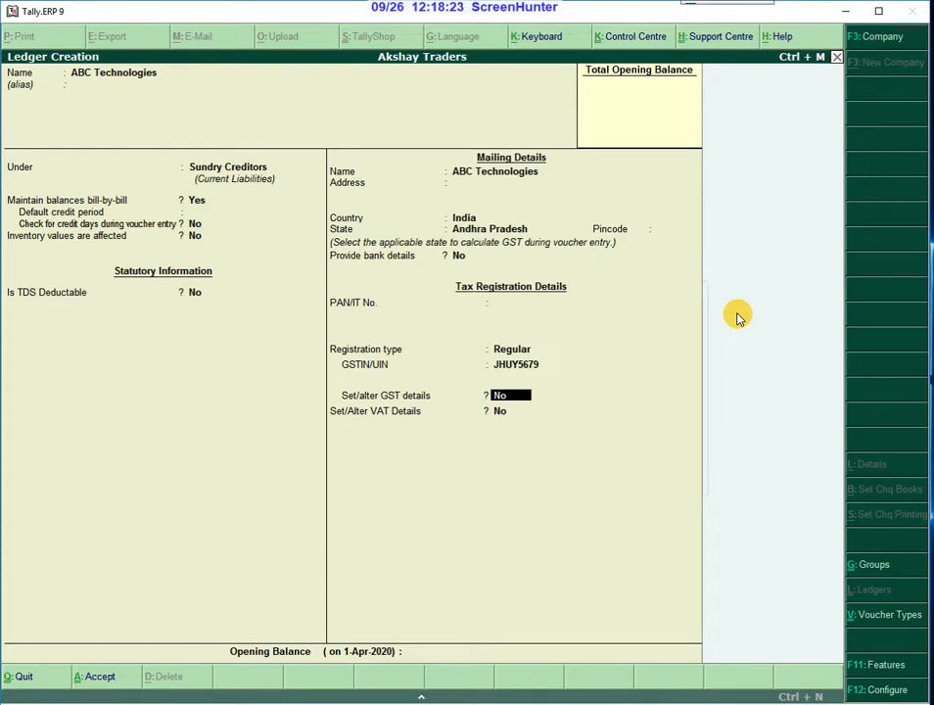
Step: Set Set/alter GST details to Yes and accept the GST details with Regular registration, party type Not Applicable and transporter No
key(y)
key(Return)
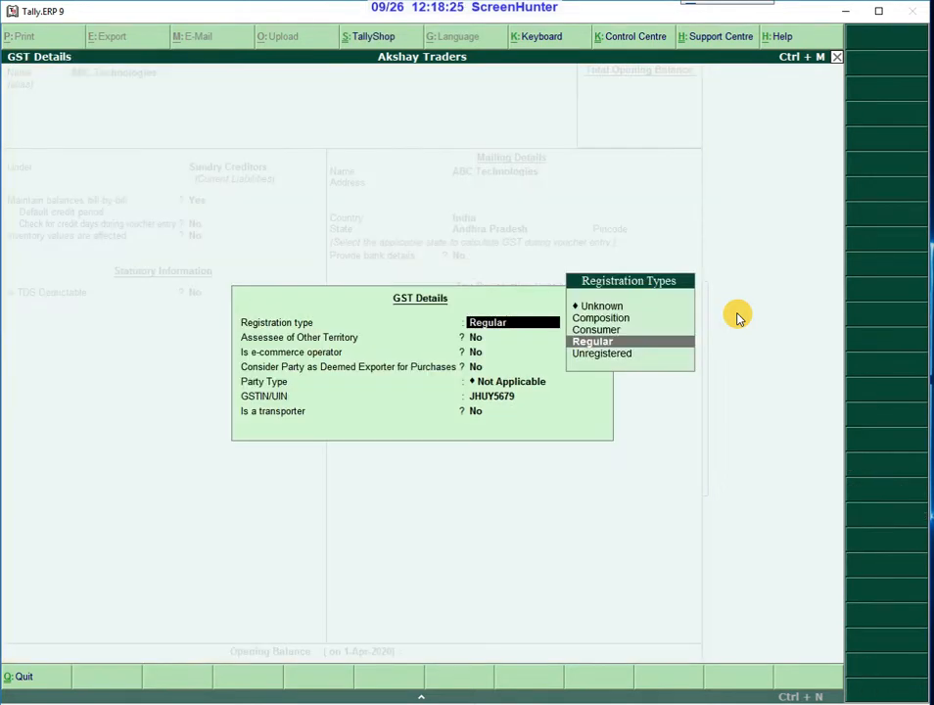
key(Return)
key(Return)
key(Return)
key(Return)
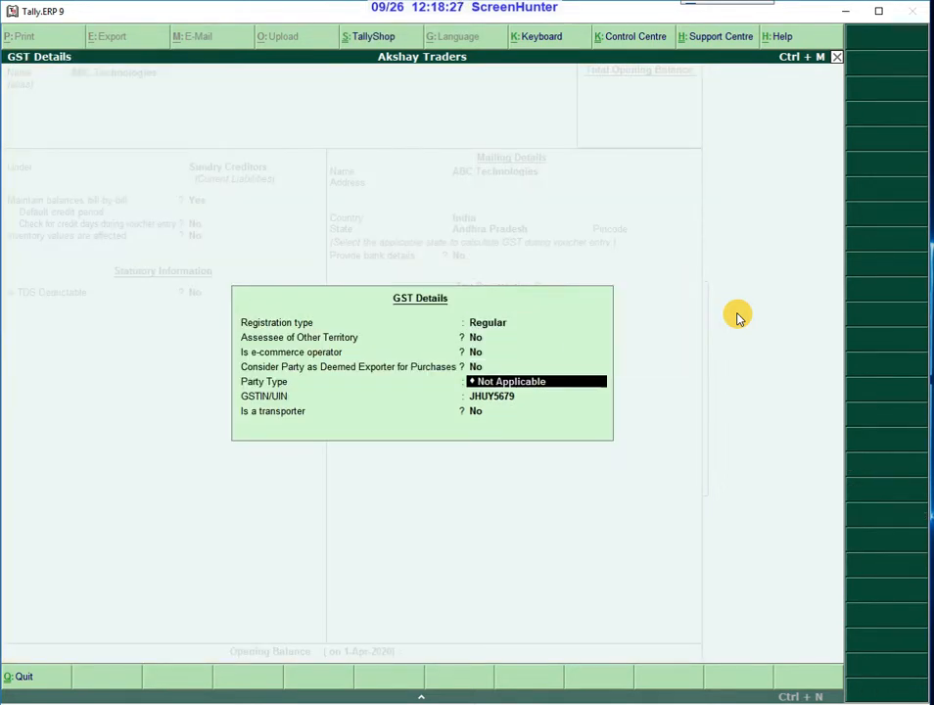
key(Return)
key(Return)
key(Return)
key(Return)
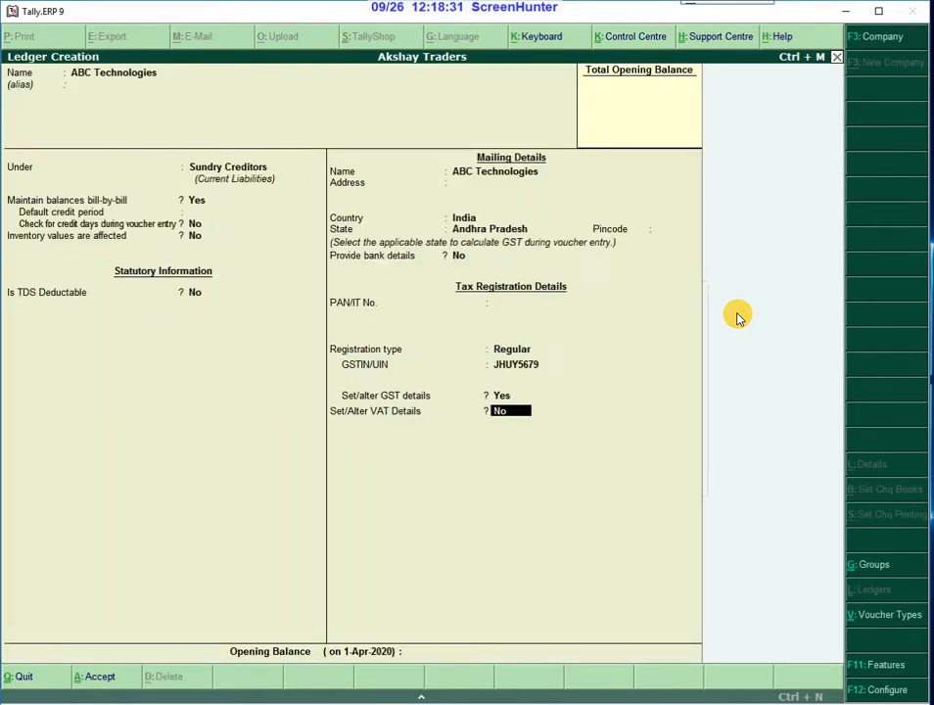
Step: Leave VAT details at No, save the ABC Technologies ledger and quit ledger creation
key(Return)
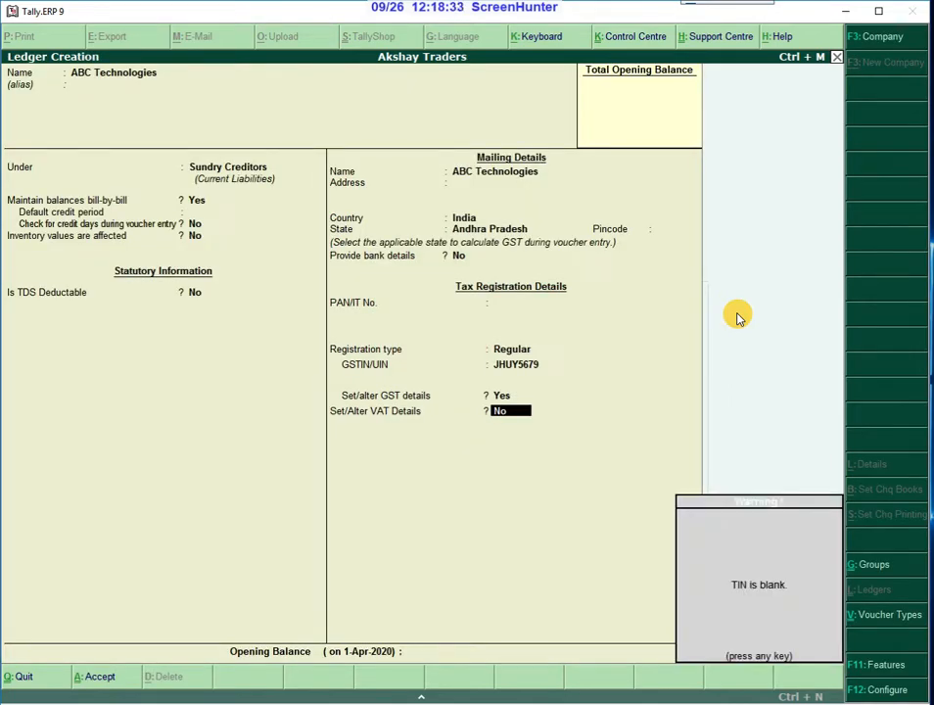
key(Return)
key(Return)
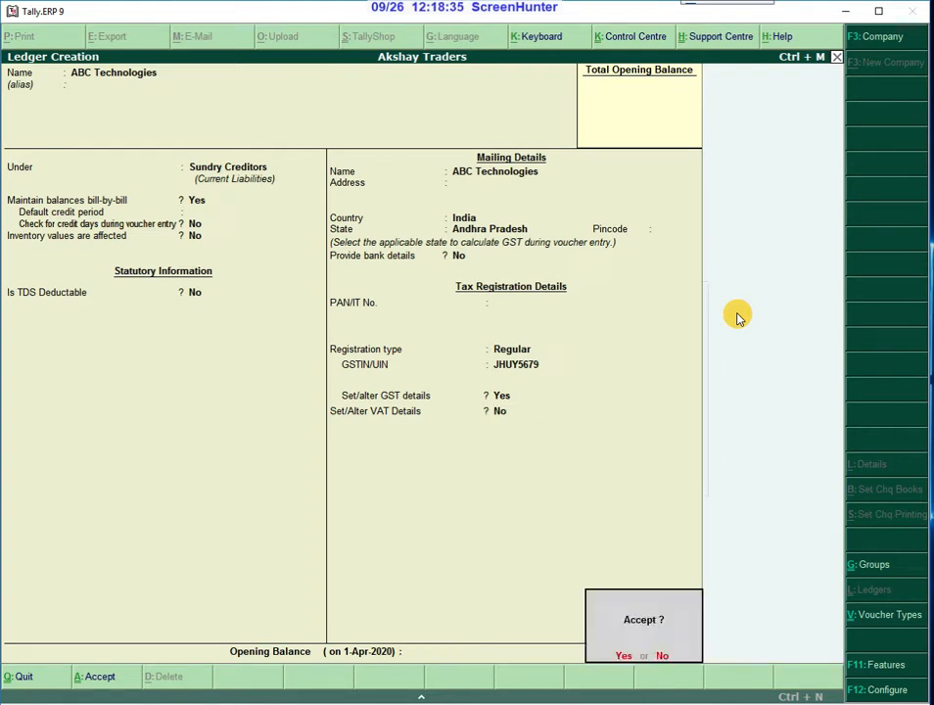
key(Return)
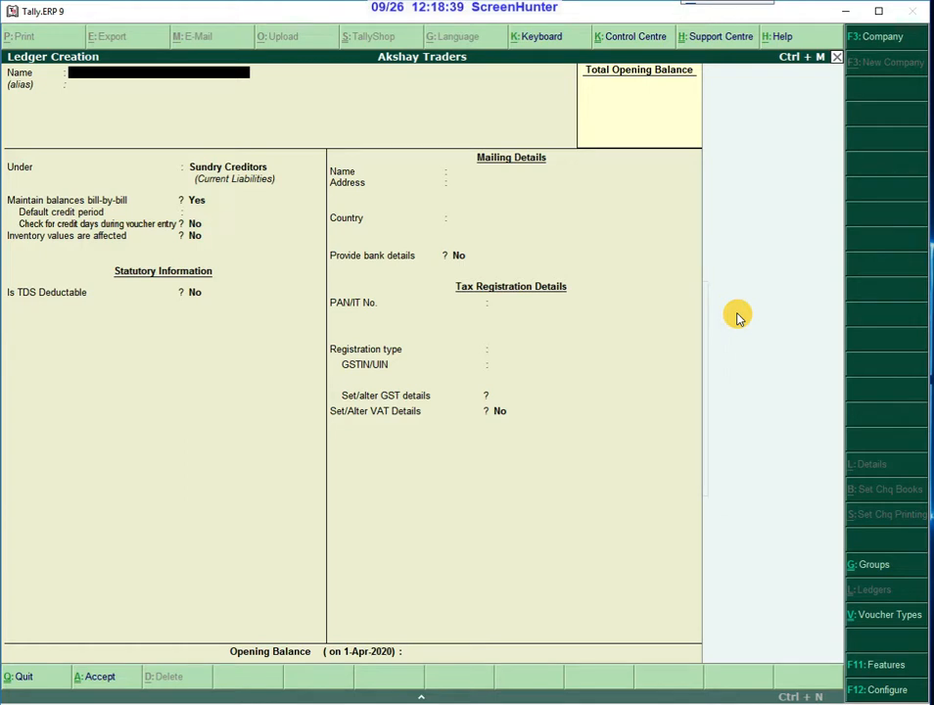
key(Escape)
key(y)
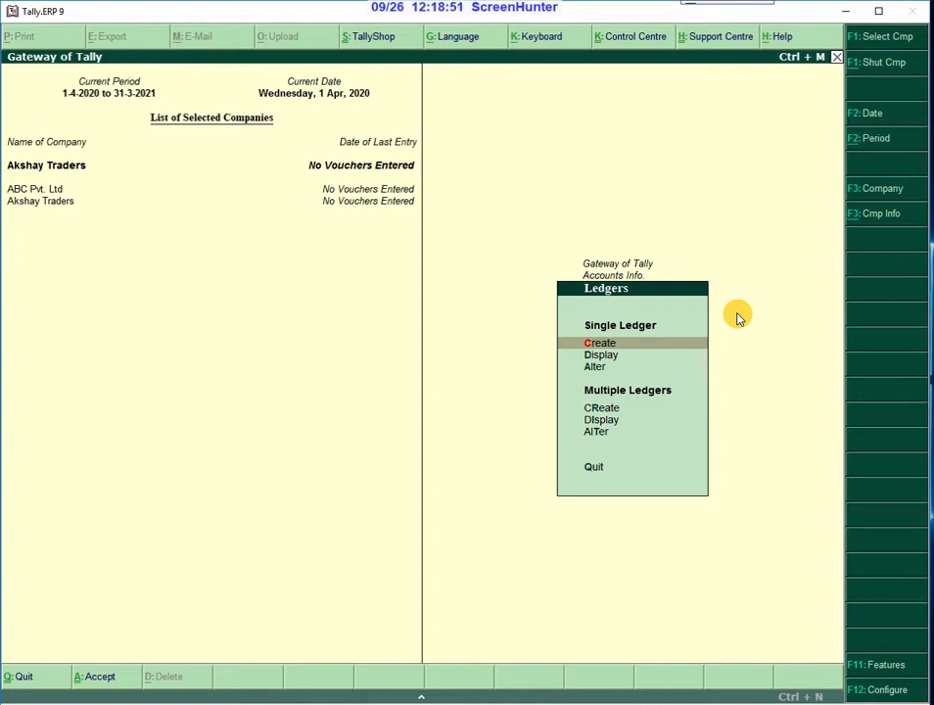
Step: Open the Purchase - Local ledger for alteration
key(Down)
key(Down)
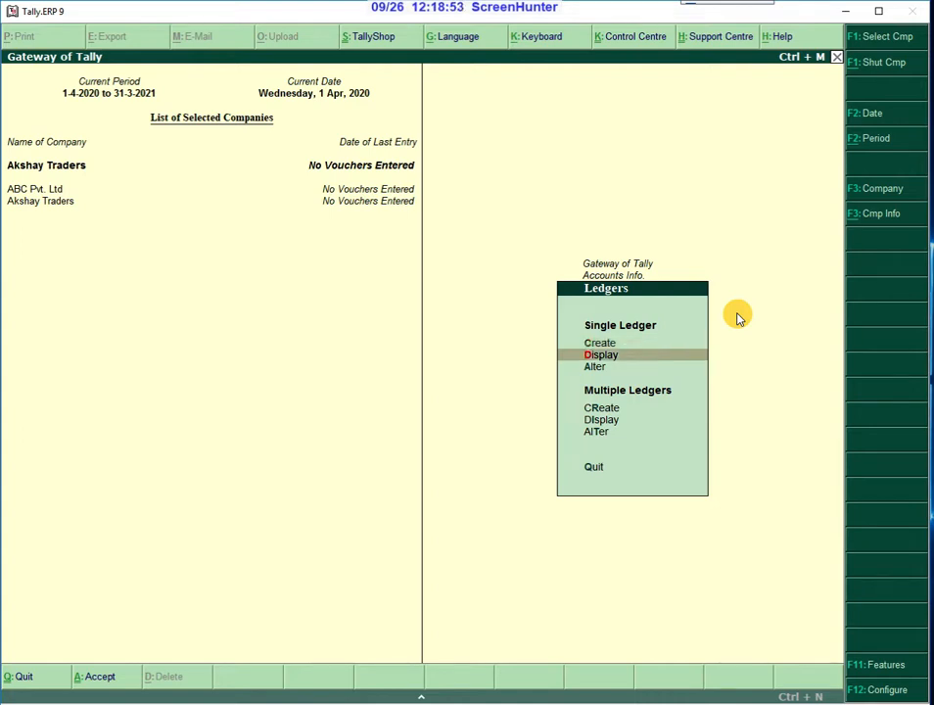
key(Return)
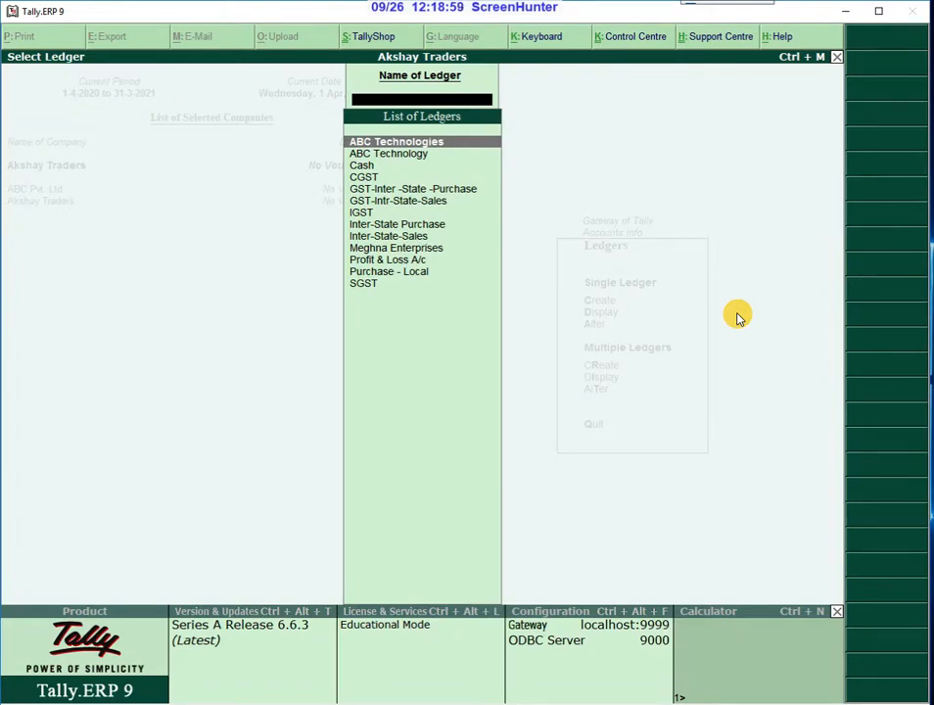
key(Down)
key(Down)
key(Down)
key(Down)
key(Down)
key(Down)
key(Down)
key(Down)
key(Down)
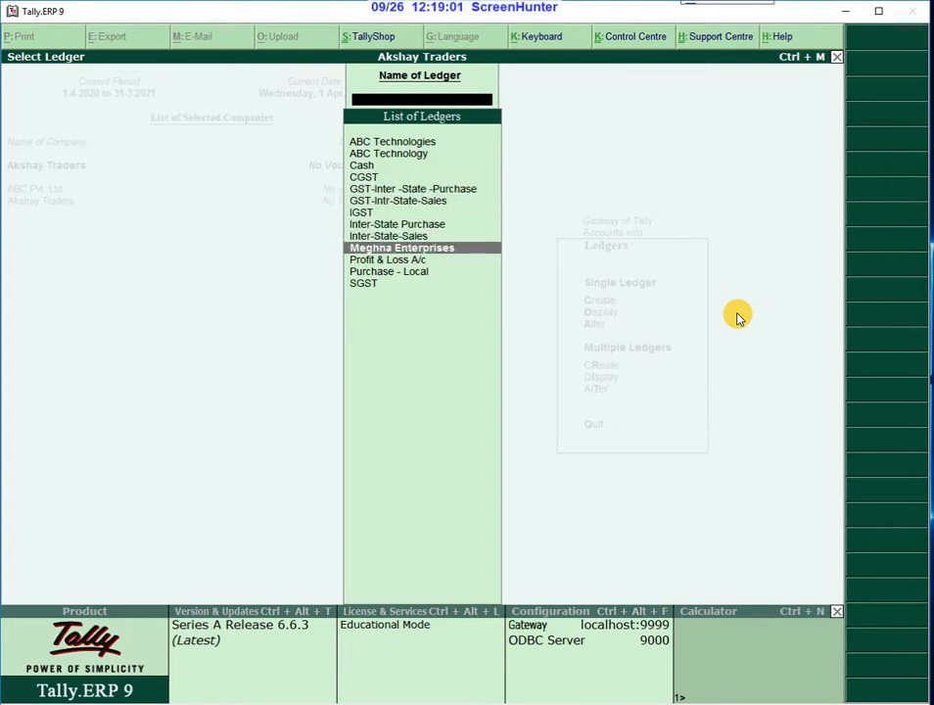
key(Down)
key(Down)
key(Return)
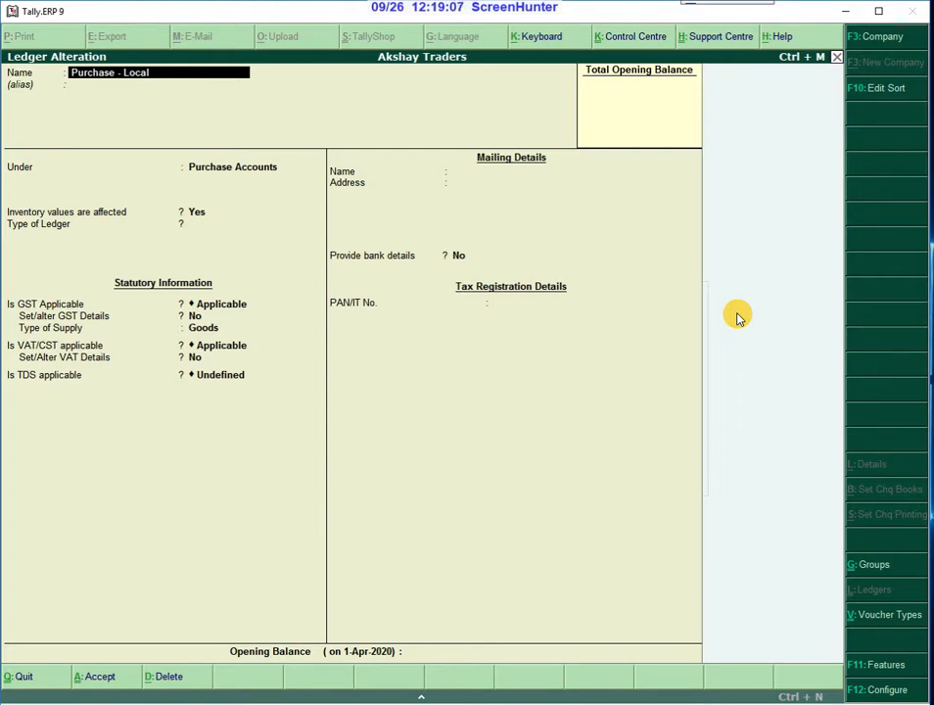
Step: Keep the ledger under Purchase Accounts with inventory values affected at Yes, and set its type of ledger to Not Applicable
key(Return)
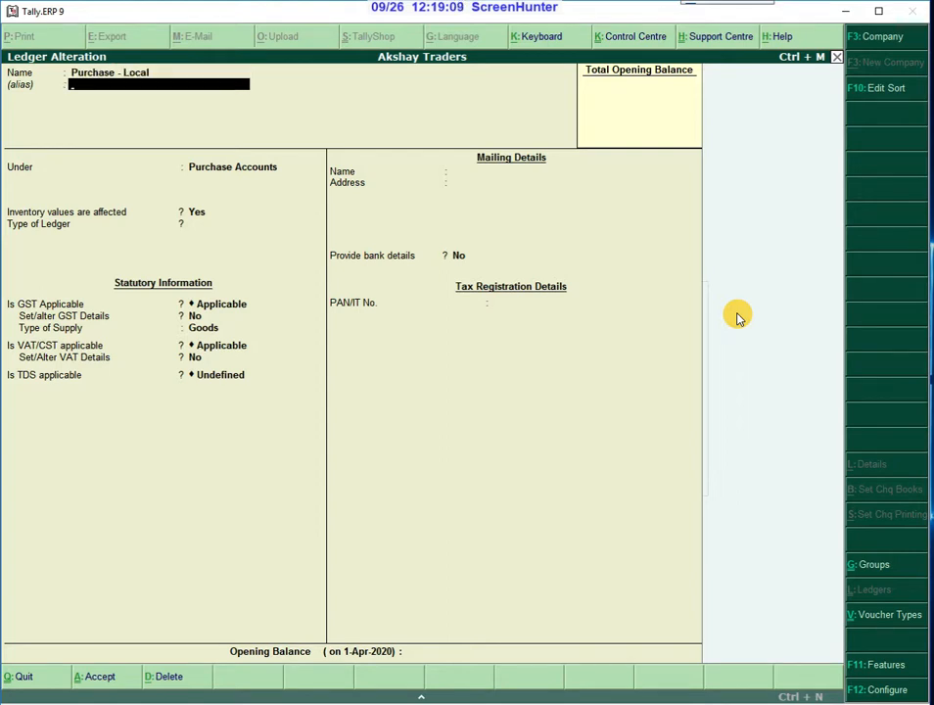
key(Return)
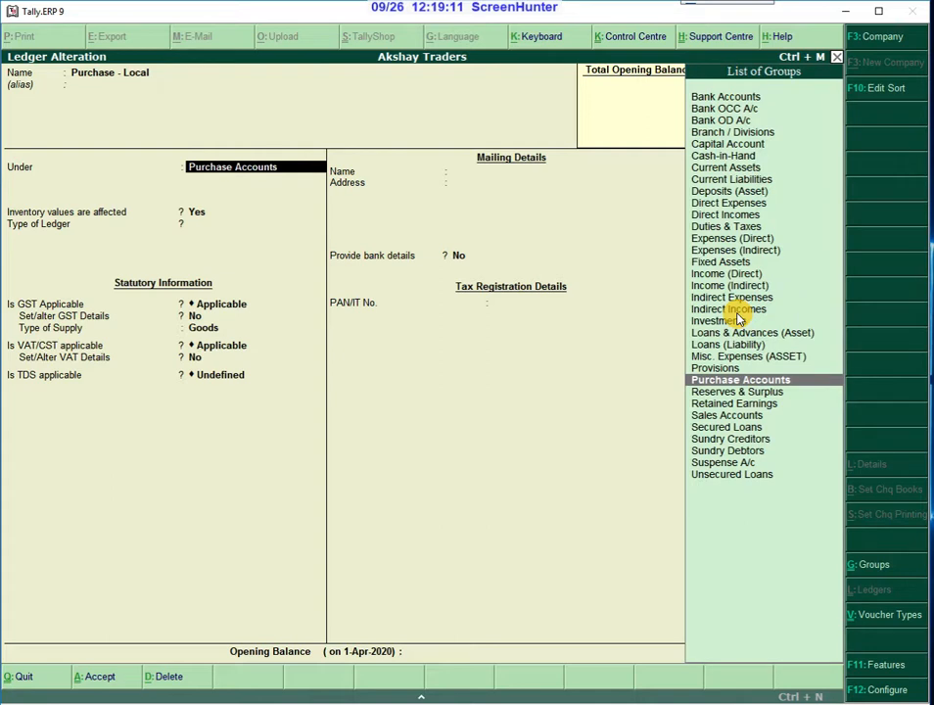
key(Return)
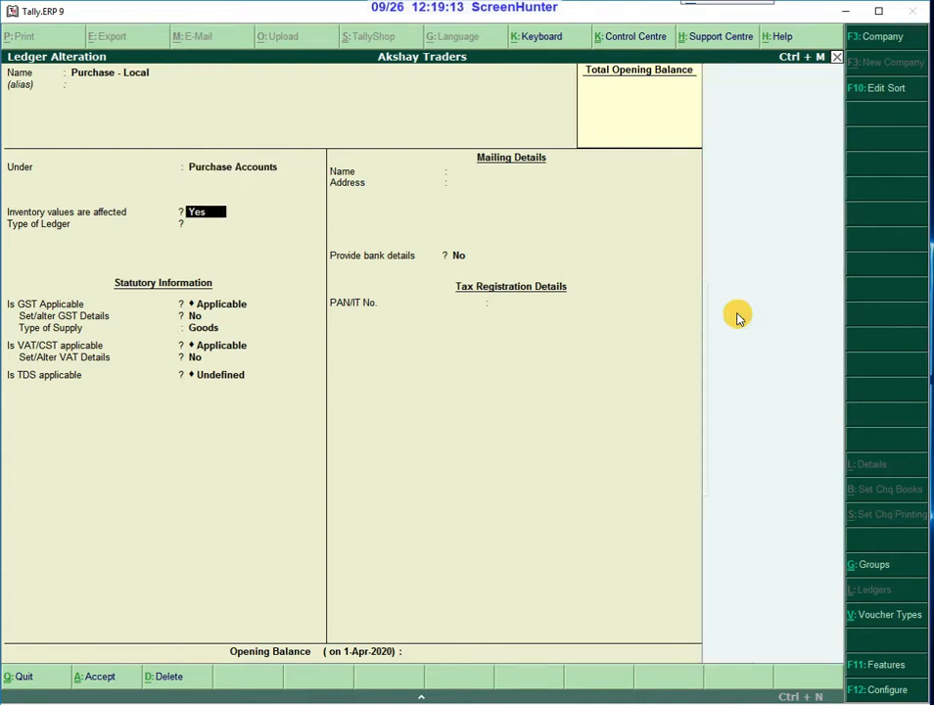
key(Return)
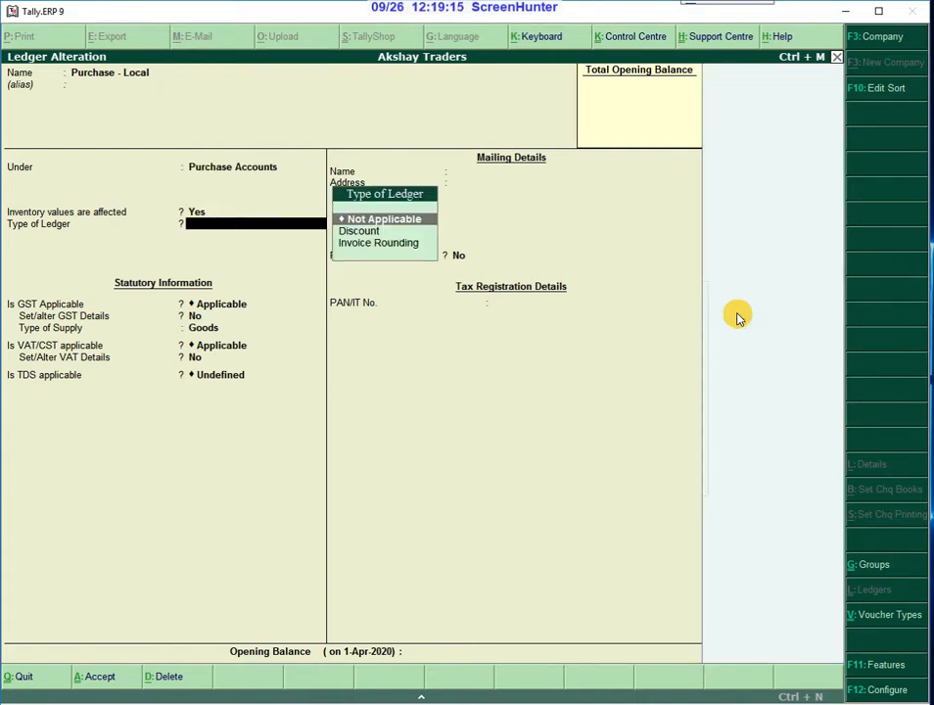
key(Return)
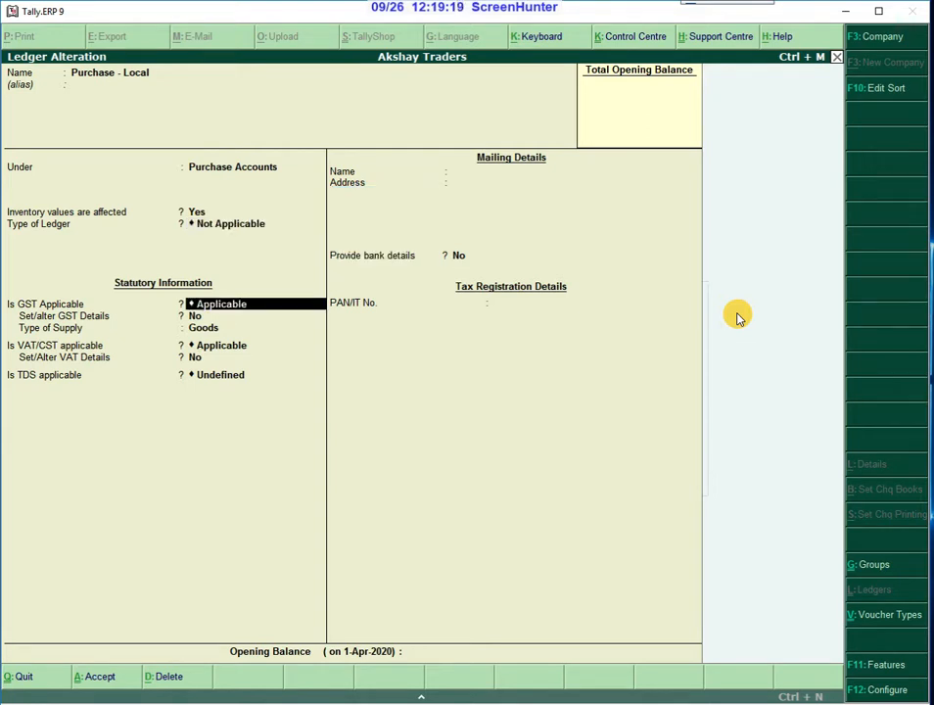
Step: Enable Set/alter GST Details and accept Undefined classification, Purchase Taxable, Taxable, Integrated Tax 18 % and Cess 0 %, with supply type Goods
key(Return)
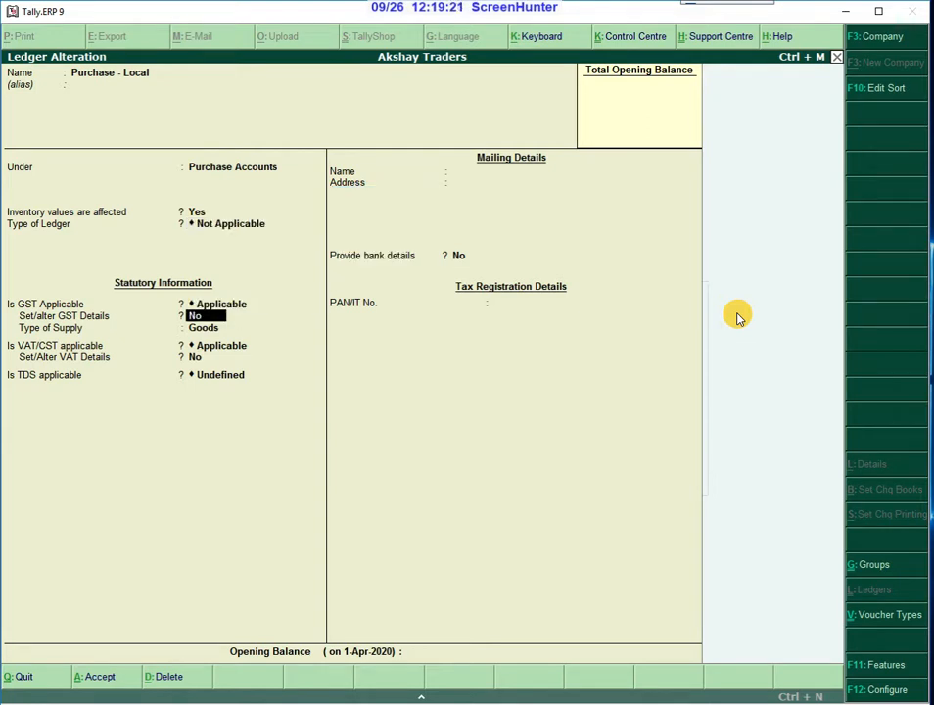
text(y)
key(Return)
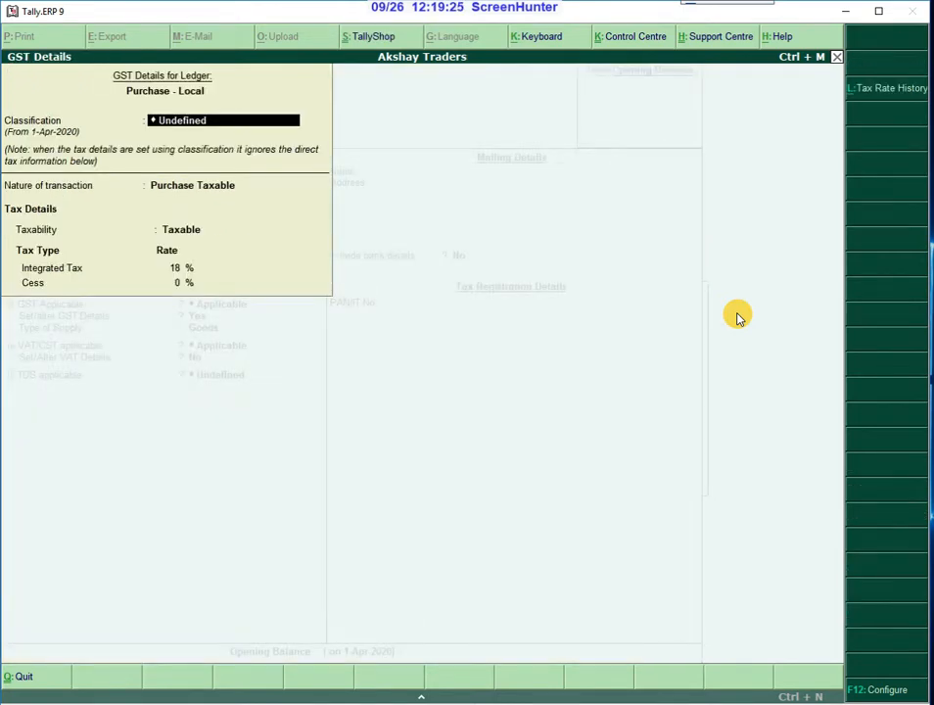
key(Return)
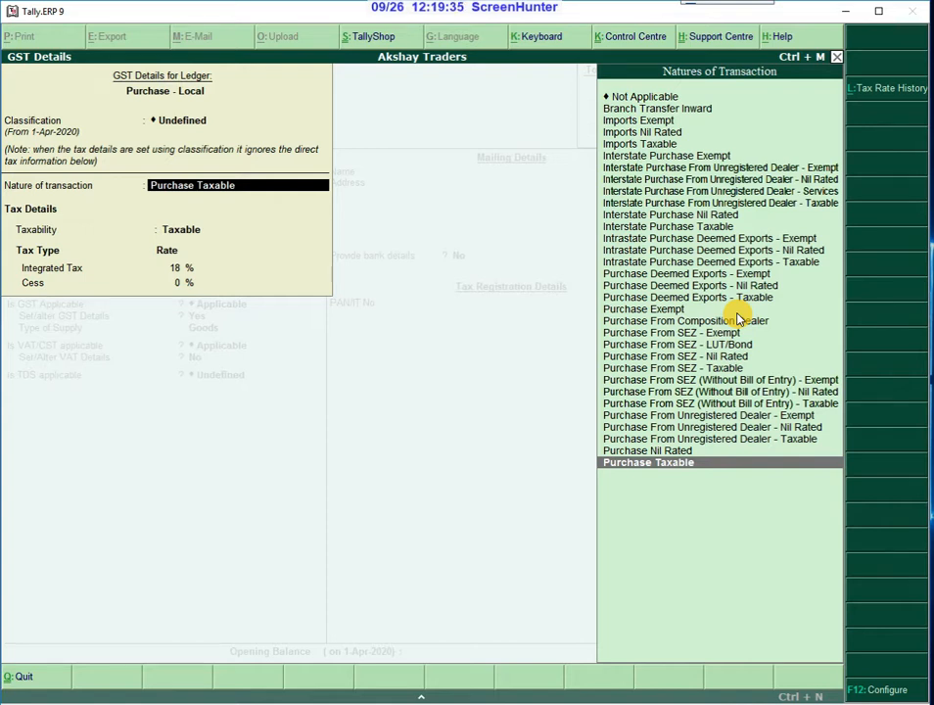
key(Return)
key(Return)
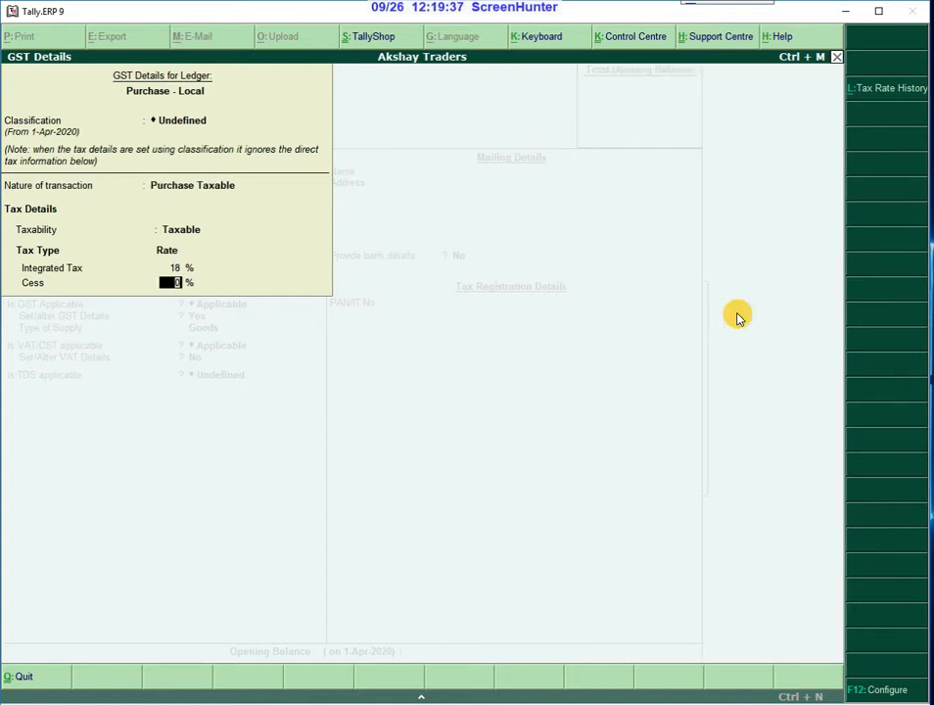
key(Return)
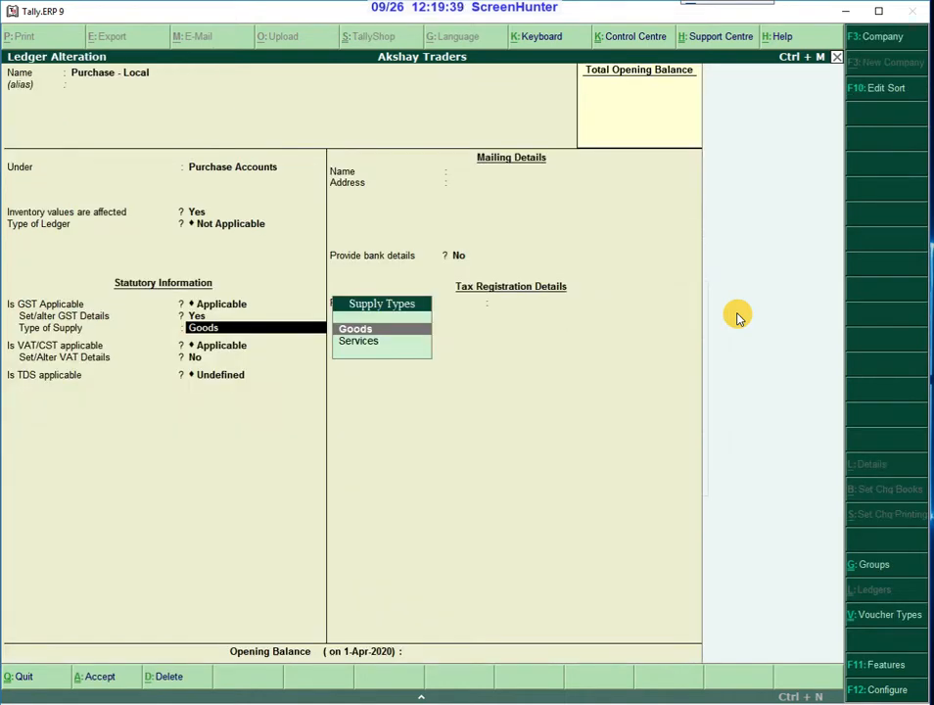
key(Return)
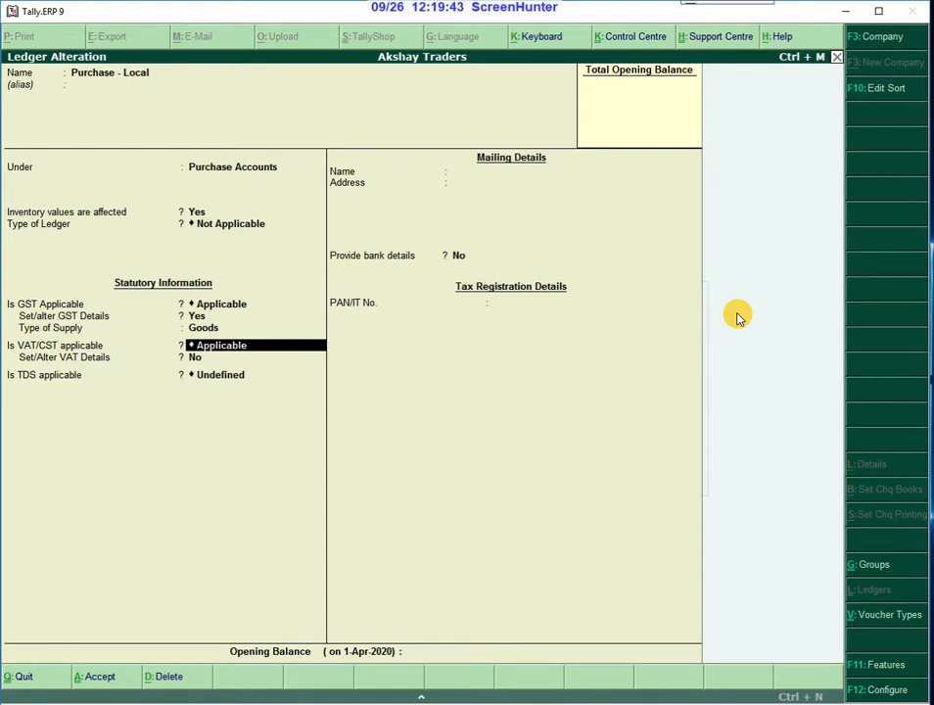
Step: Set VAT/CST to Not Applicable, keep the assessable value calculation at Not Applicable, and save the Purchase - Local ledger
key(Return)
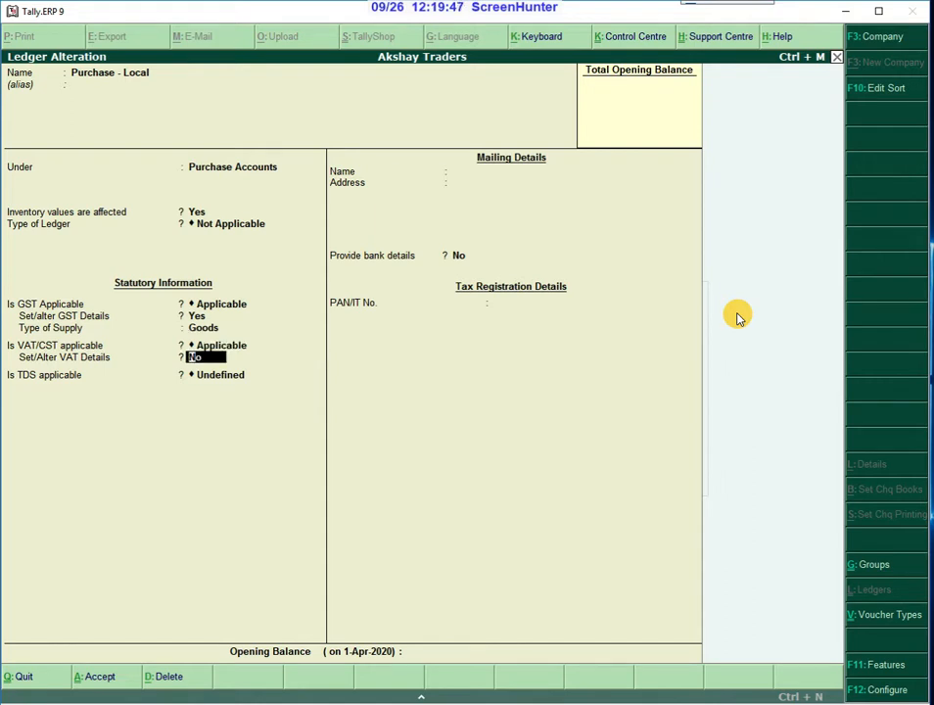
key(BackSpace)
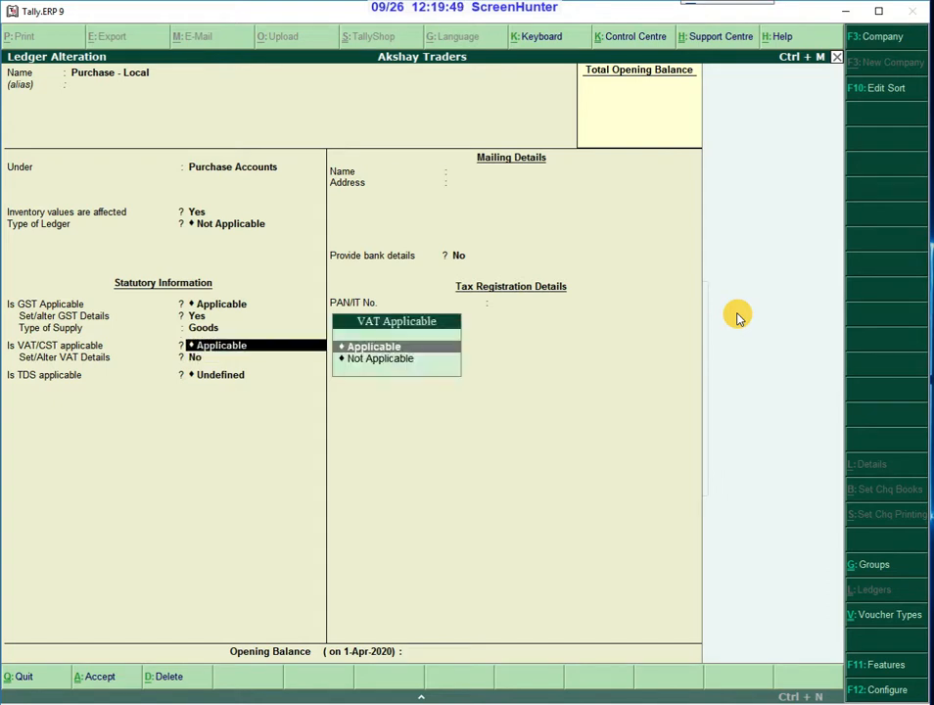
key(Down)
key(Return)
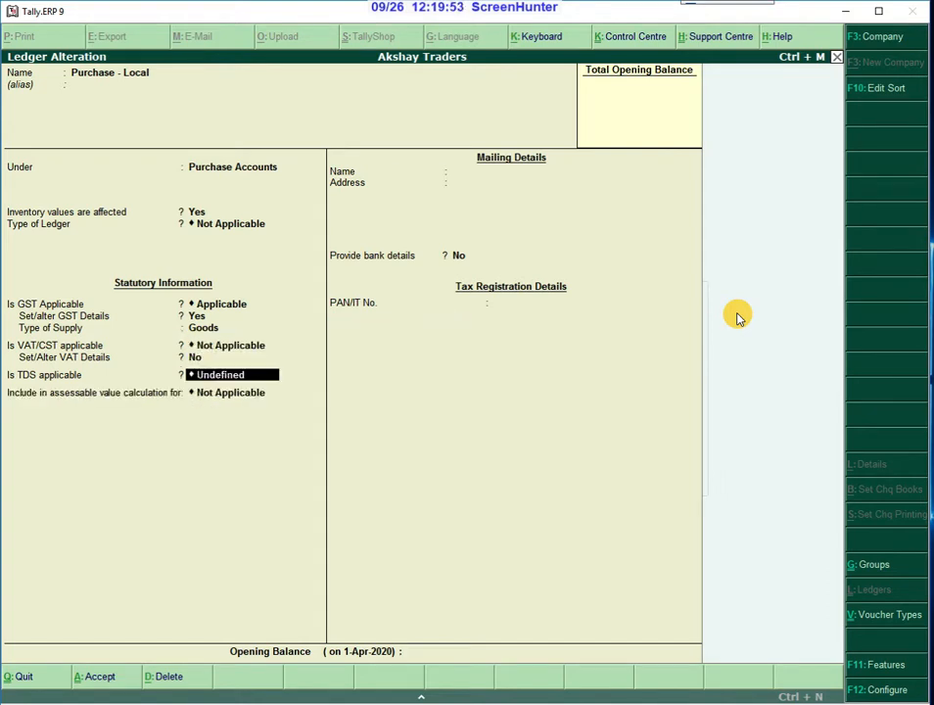
key(Return)
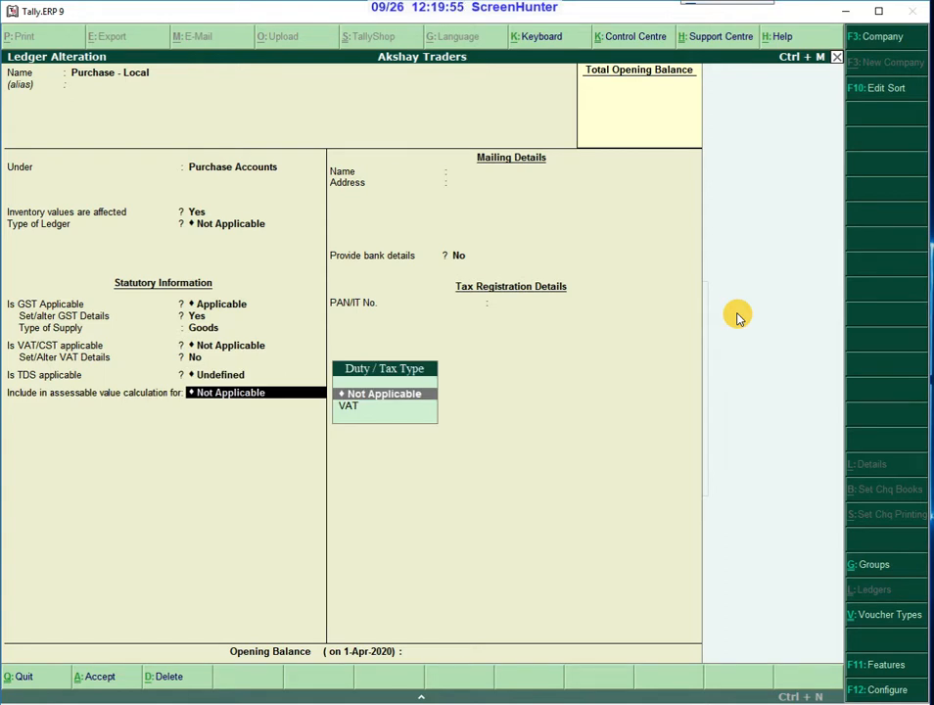
key(Return)
key(Return)
key(Return)
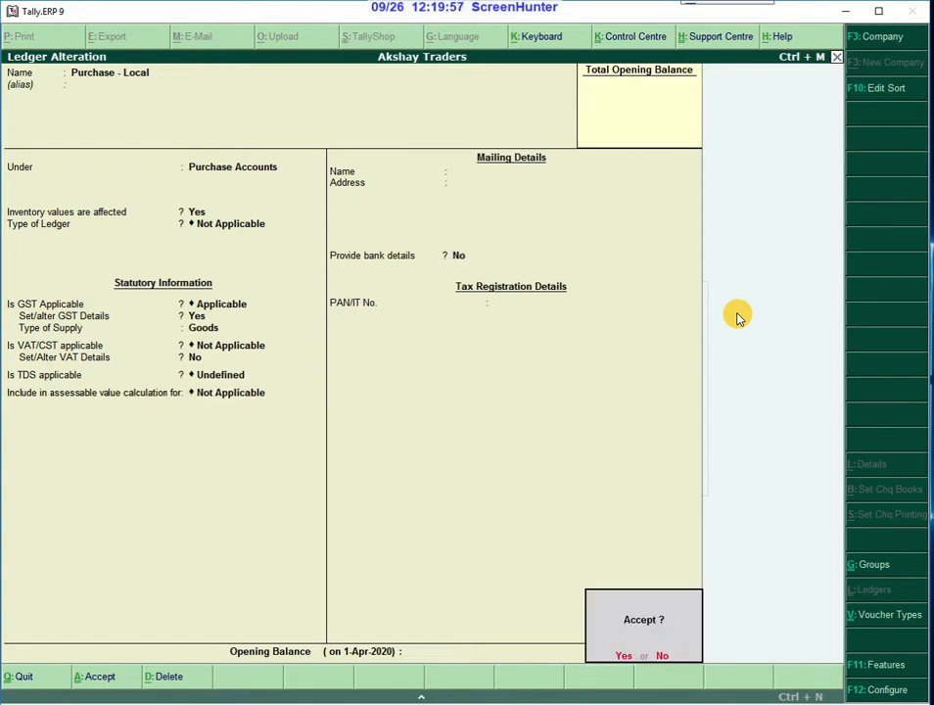
key(Return)
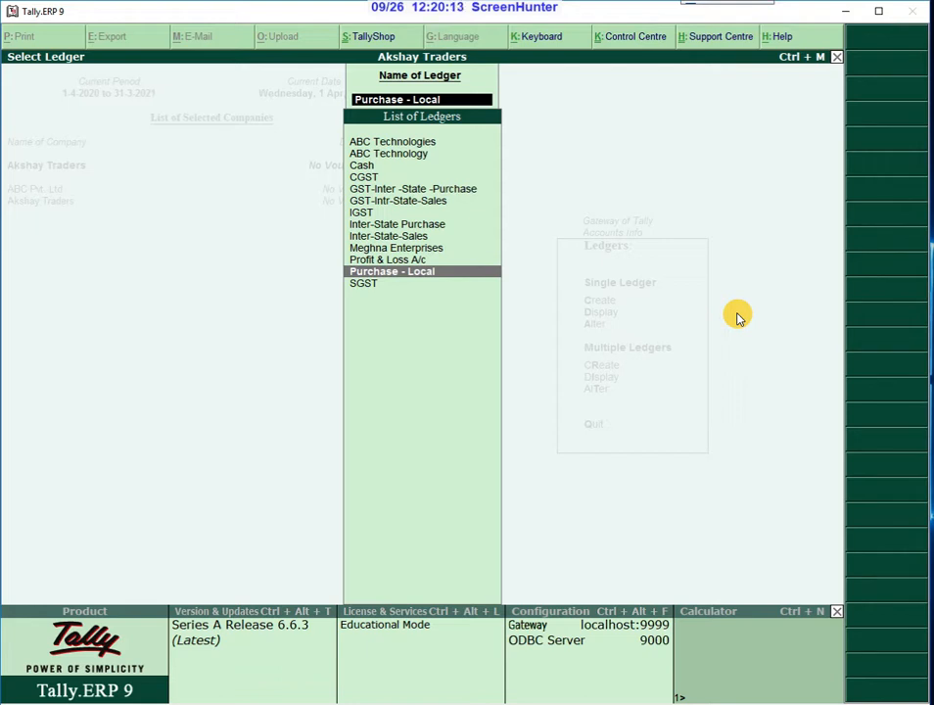
Step: Open the CGST ledger for alteration
key(Up)
key(Up)
key(Up)
key(Up)
key(Up)
key(Up)
key(Up)
key(Up)
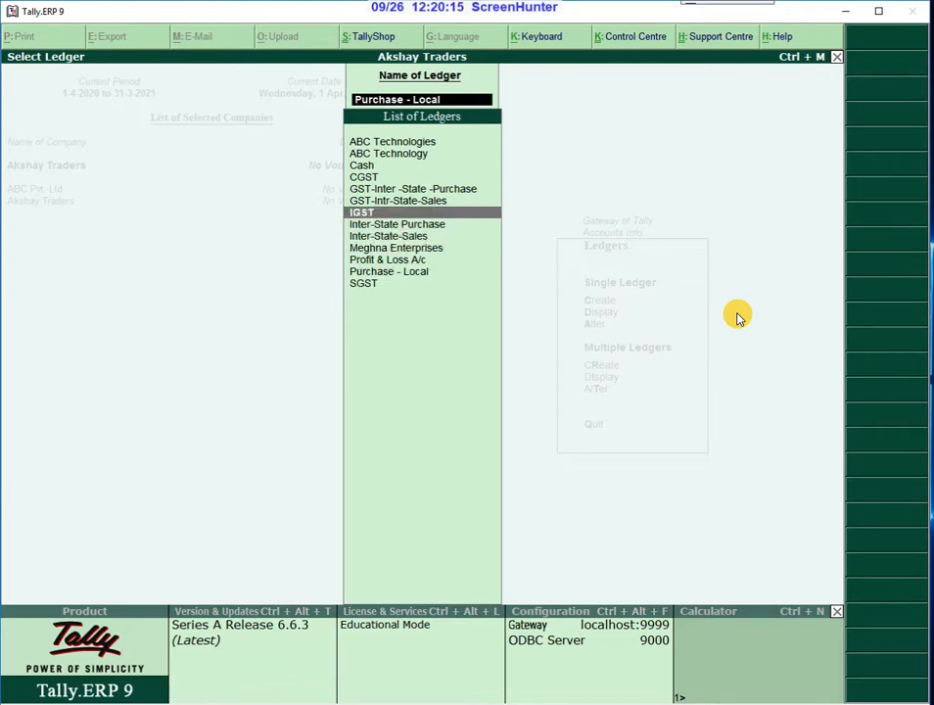
key(Return)
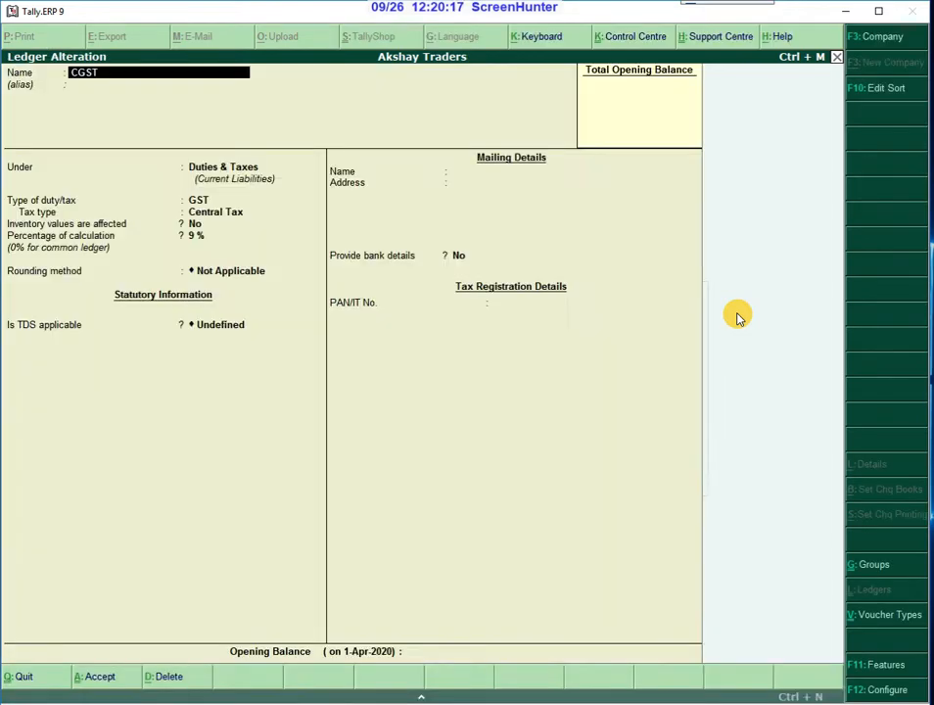
Step: Keep the CGST ledger under Duties & Taxes as GST, Central Tax, 9 % with rounding Not Applicable, and save it
key(Return)
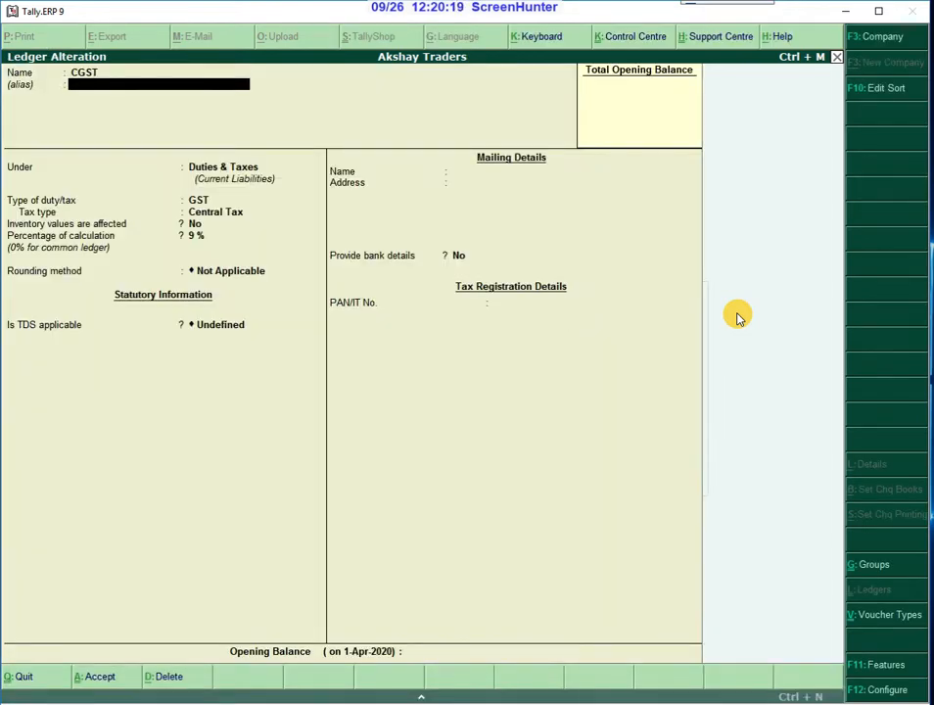
key(Return)
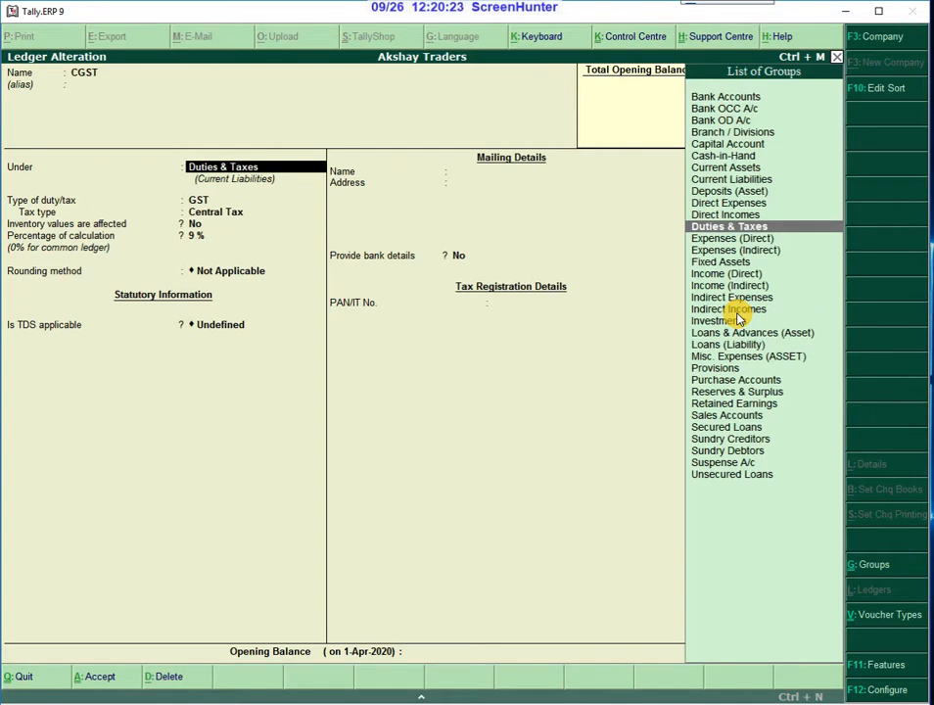
key(Return)
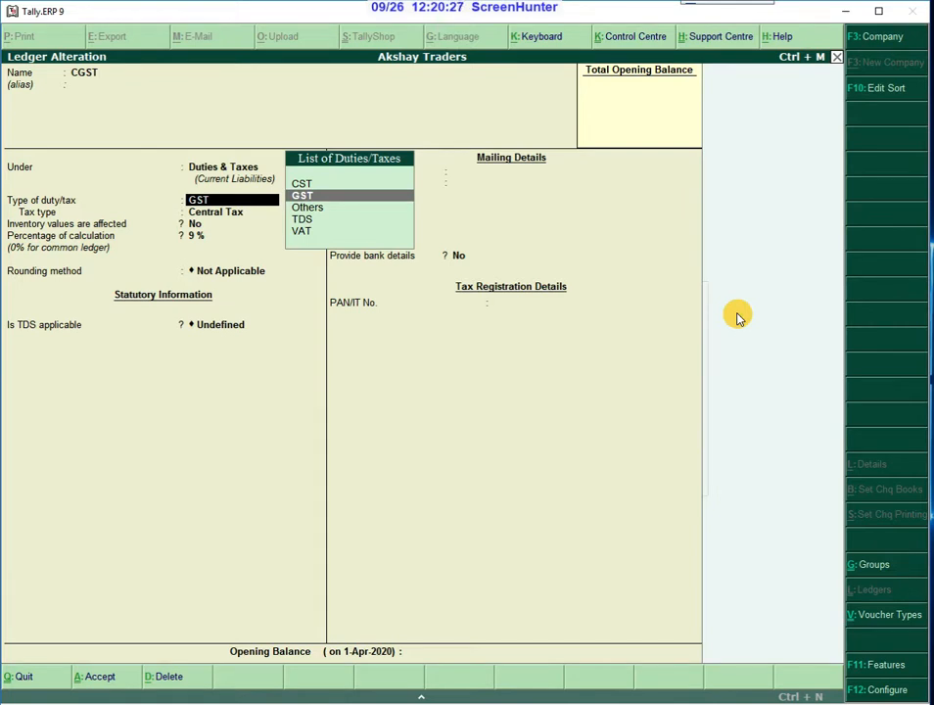
key(Return)
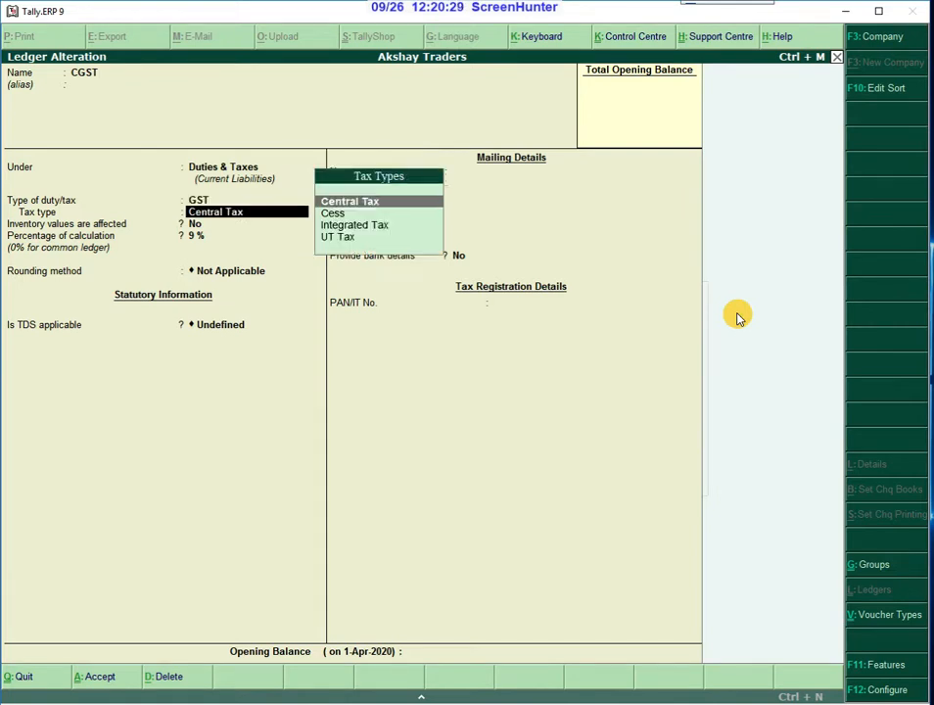
key(Return)
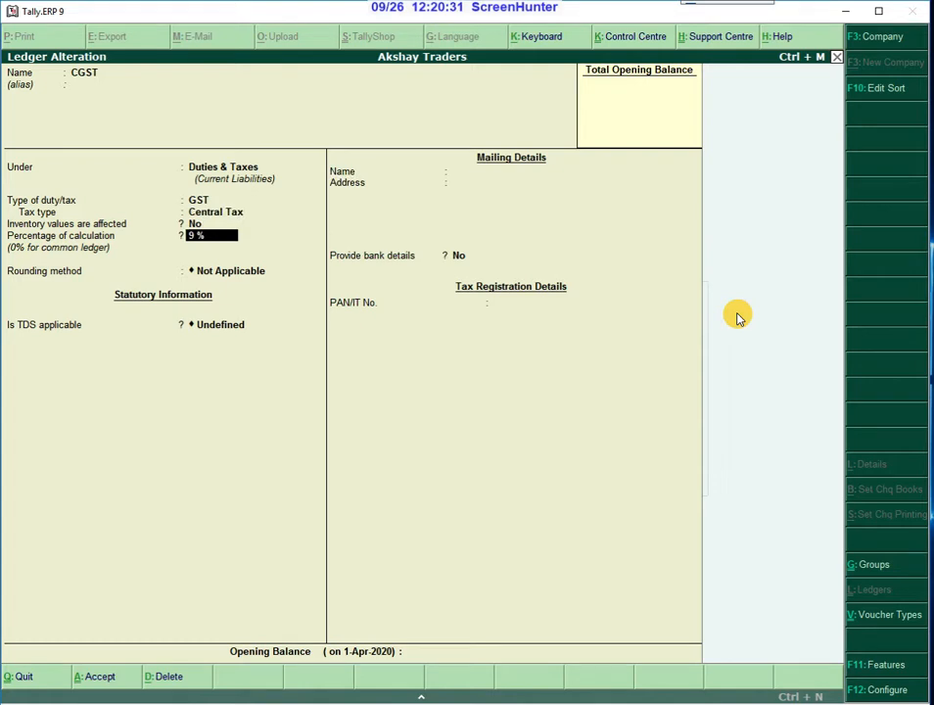
key(Return)
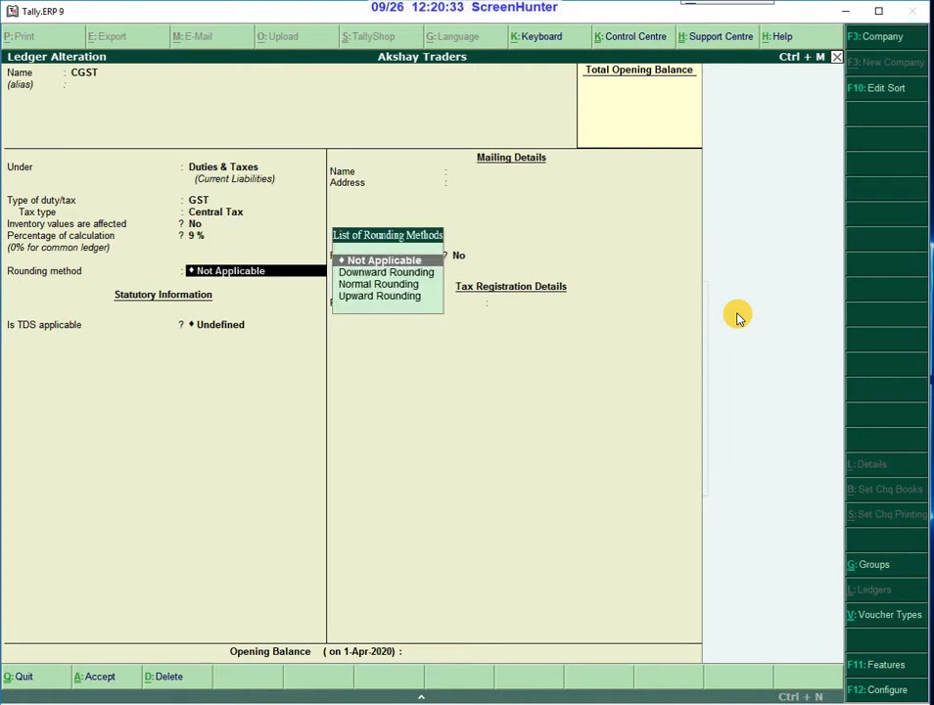
key(Return)
key(Return)
key(Return)
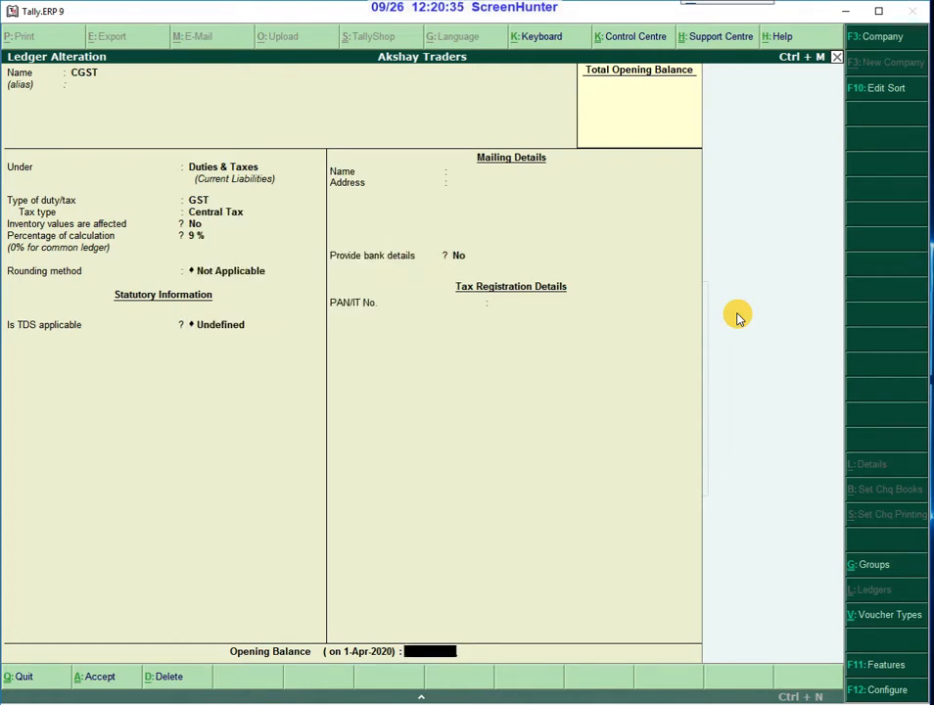
key(Return)
key(Return)
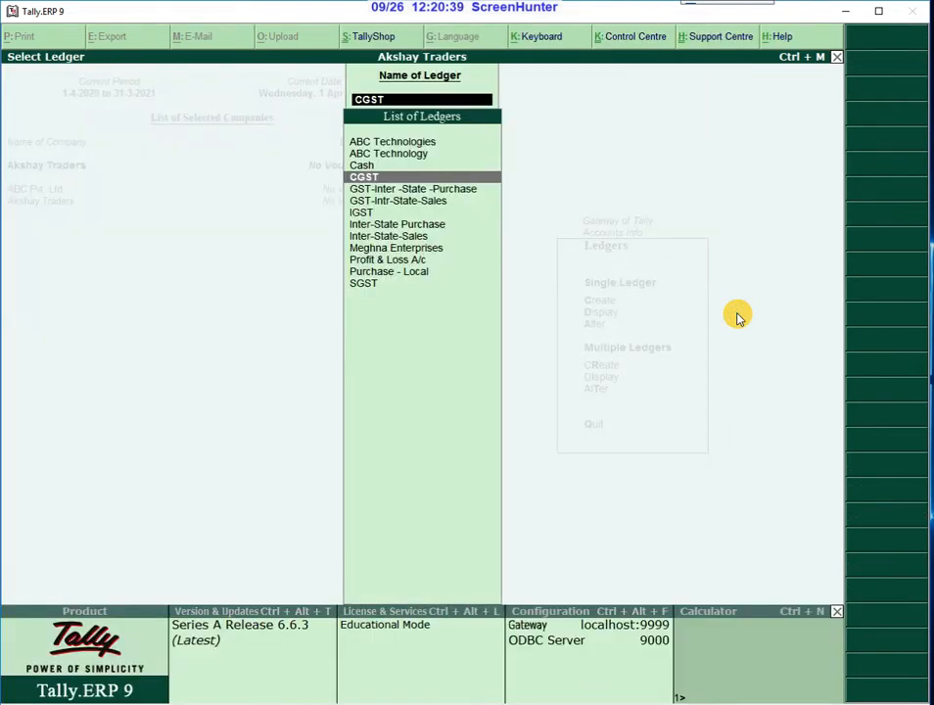
Step: Open the SGST ledger for alteration
key(Down)
key(Down)
key(Down)
key(Down)
key(Down)
key(Down)
key(Down)
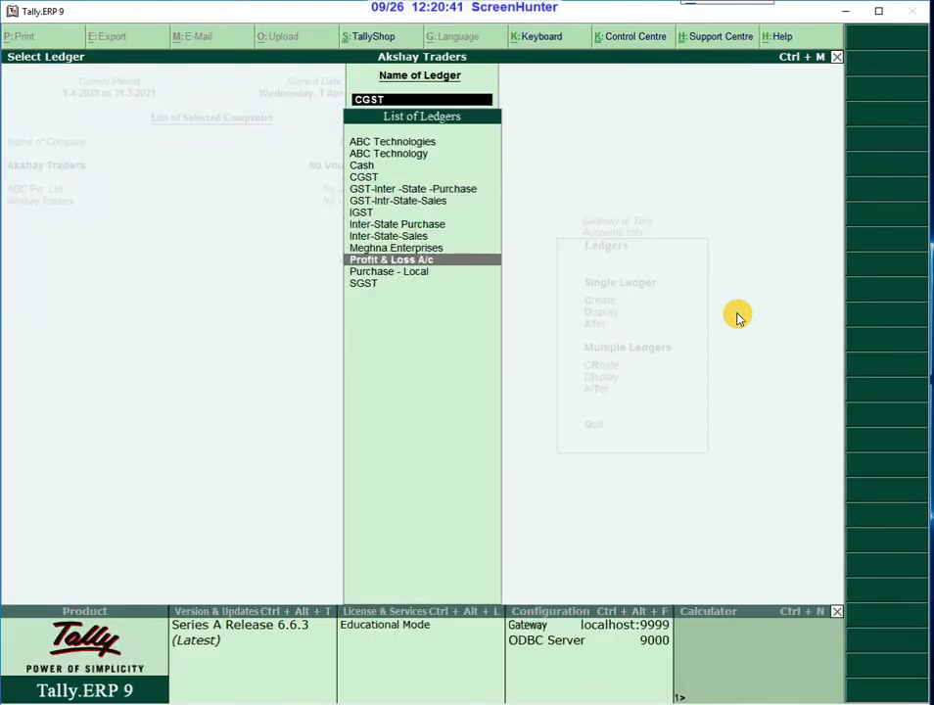
key(Down)
key(Down)
key(Return)
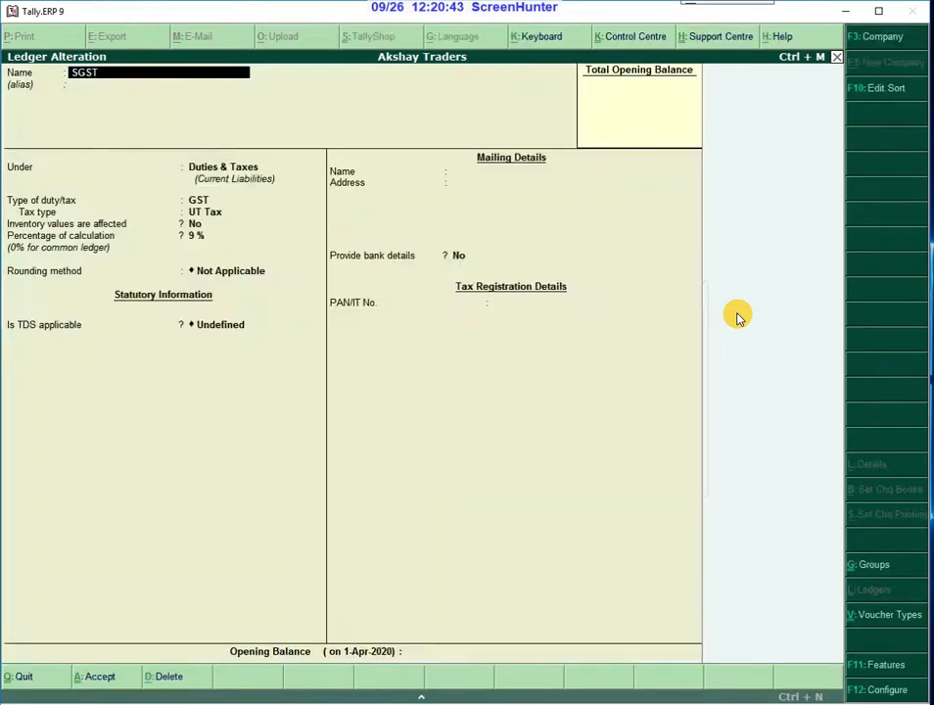
Step: Keep the SGST ledger under Duties & Taxes as GST, UT Tax, 9 % with rounding Not Applicable, and save it
key(Return)
key(Return)
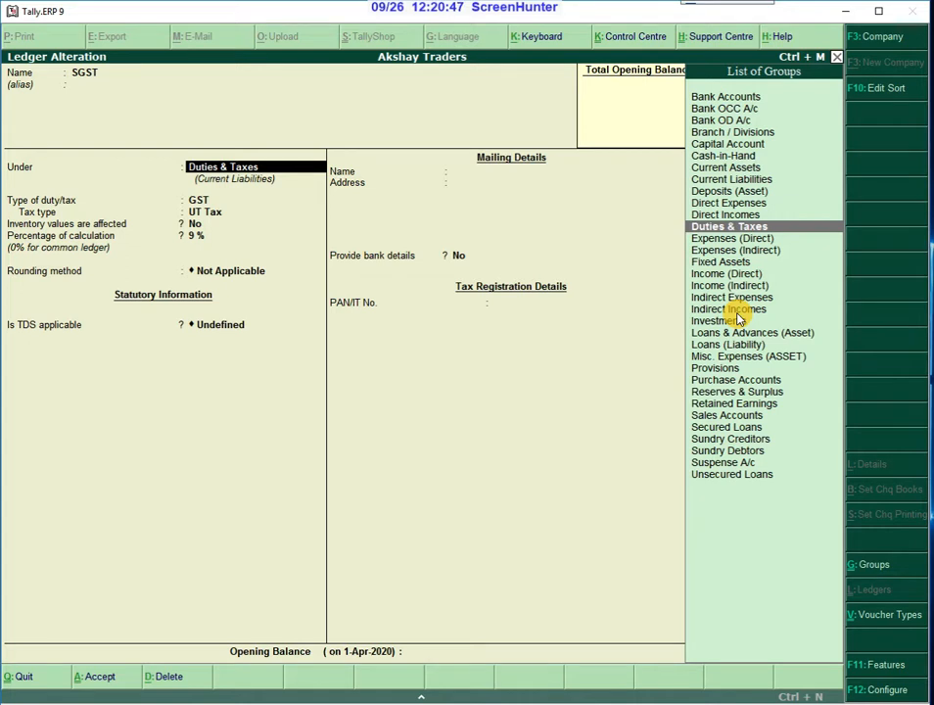
key(Return)
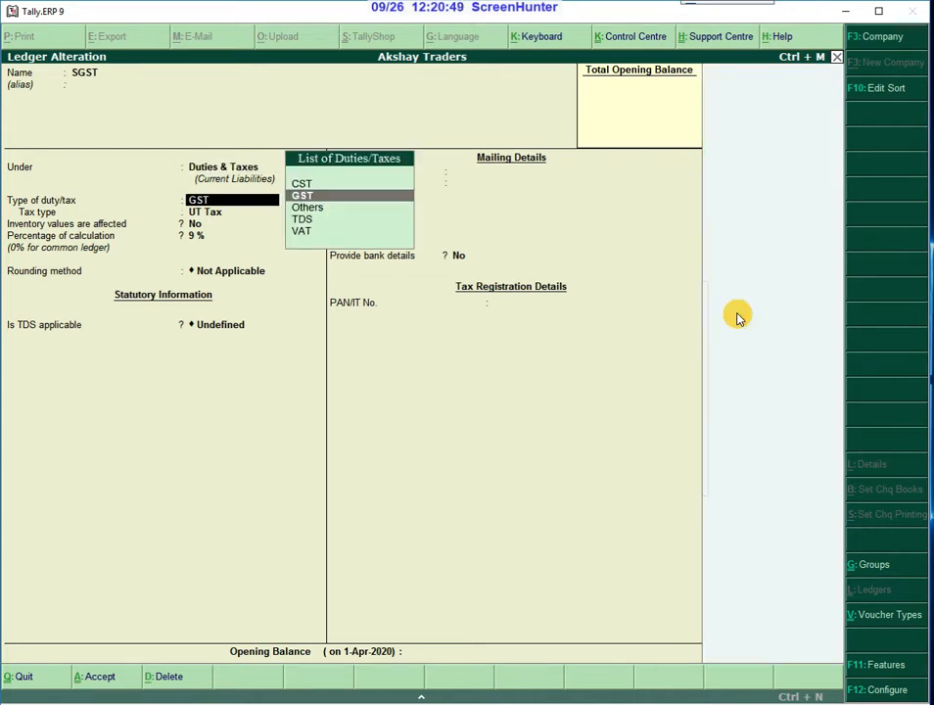
key(Return)
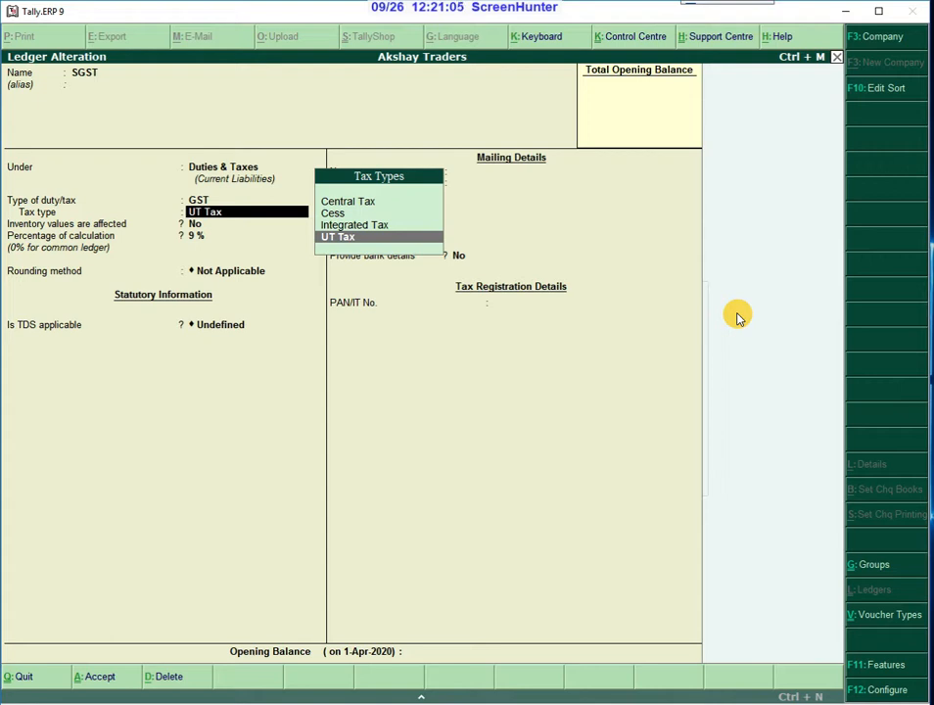
key(Return)
key(Return)
key(Return)
key(Return)
key(Return)
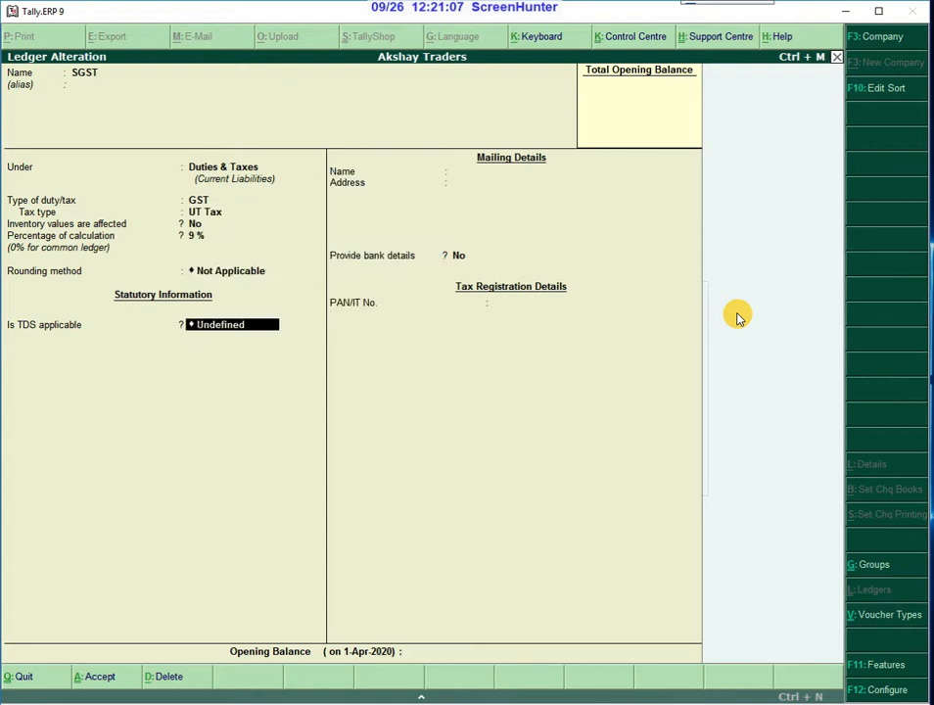
key(Return)
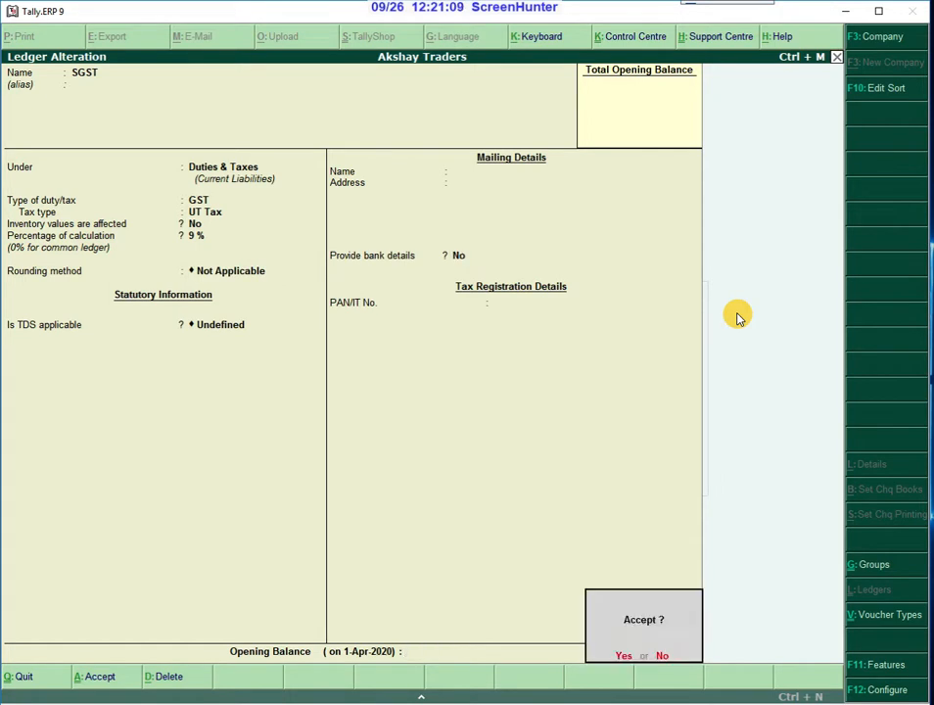
key(Return)
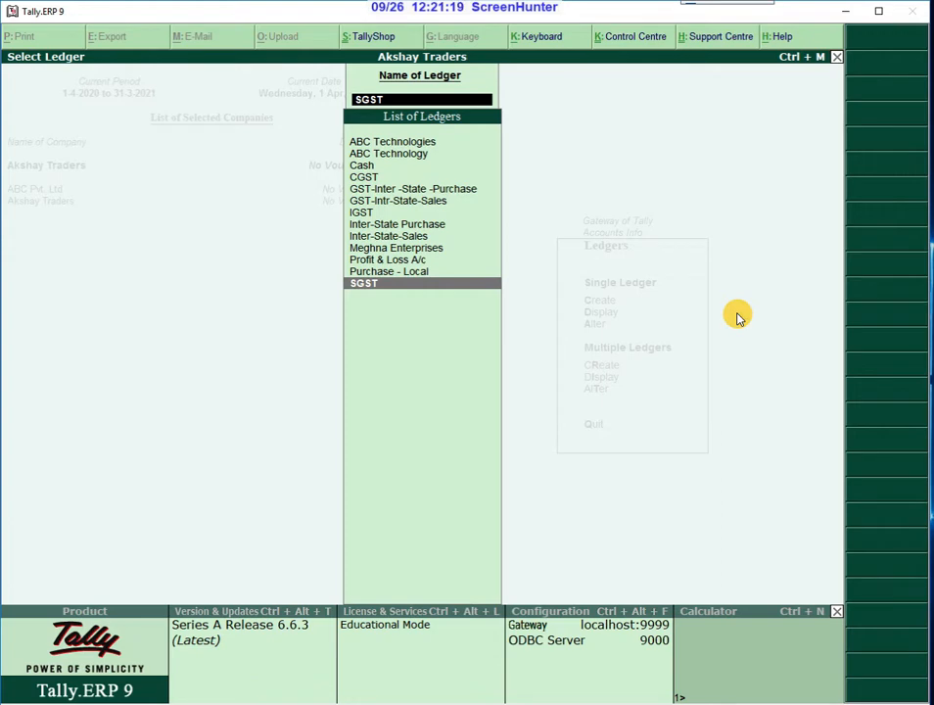
Step: Leave the ledger masters and open the Computers stock item for alteration
key(Escape)
key(Escape)
key(Escape)
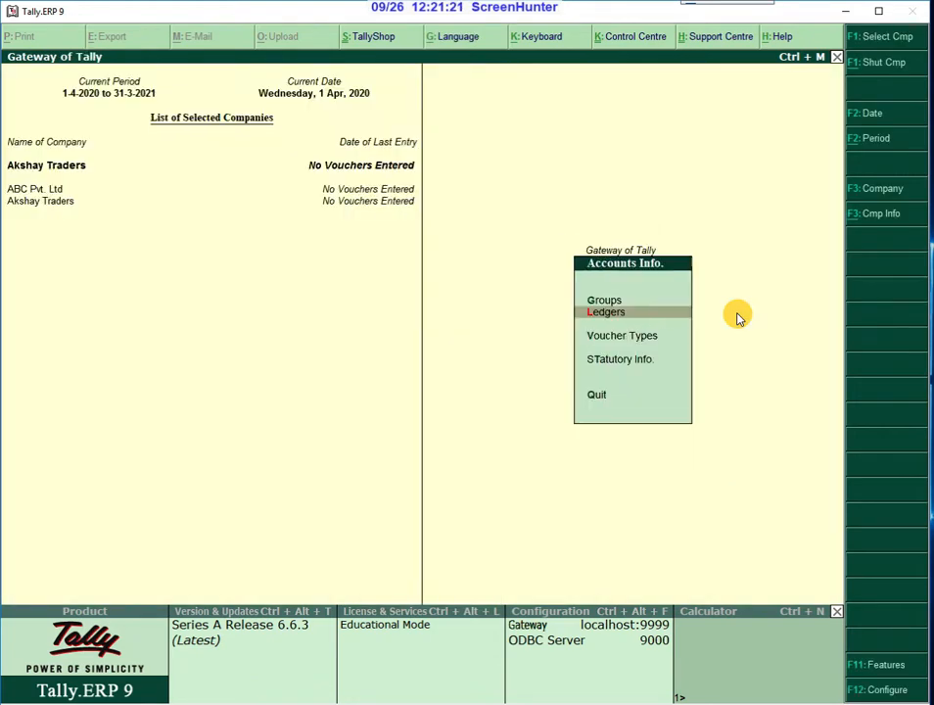
key(Escape)
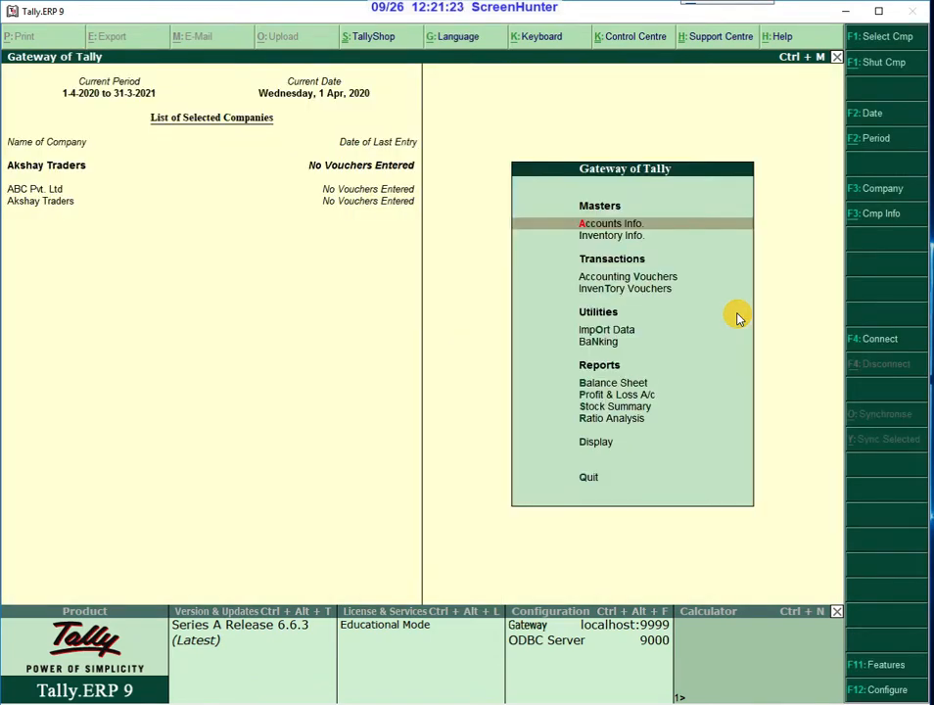
key(Down)
key(Return)
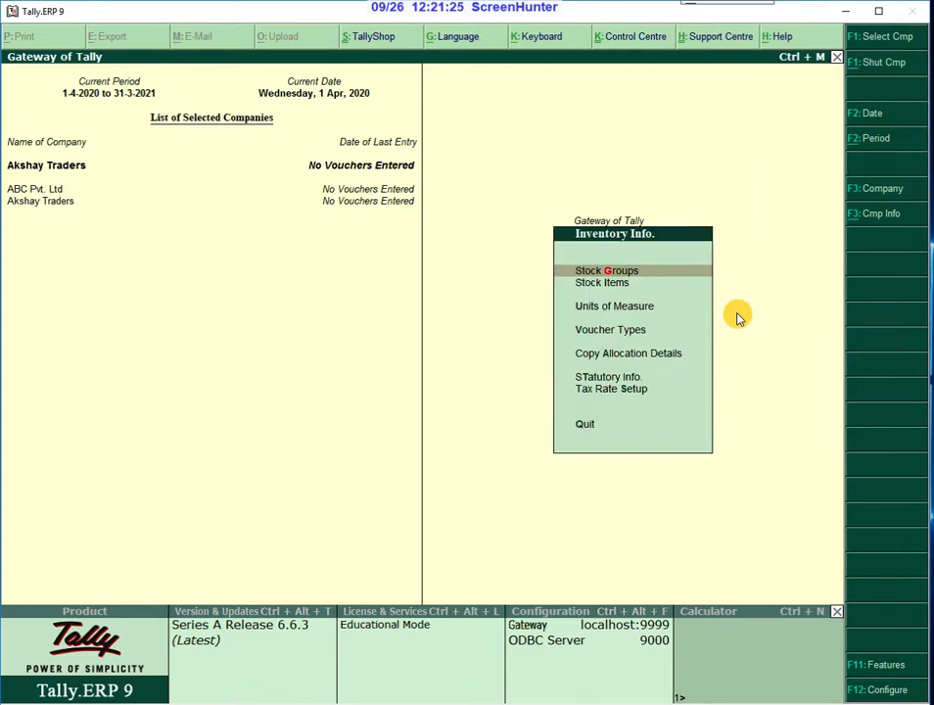
key(Down)
key(Return)
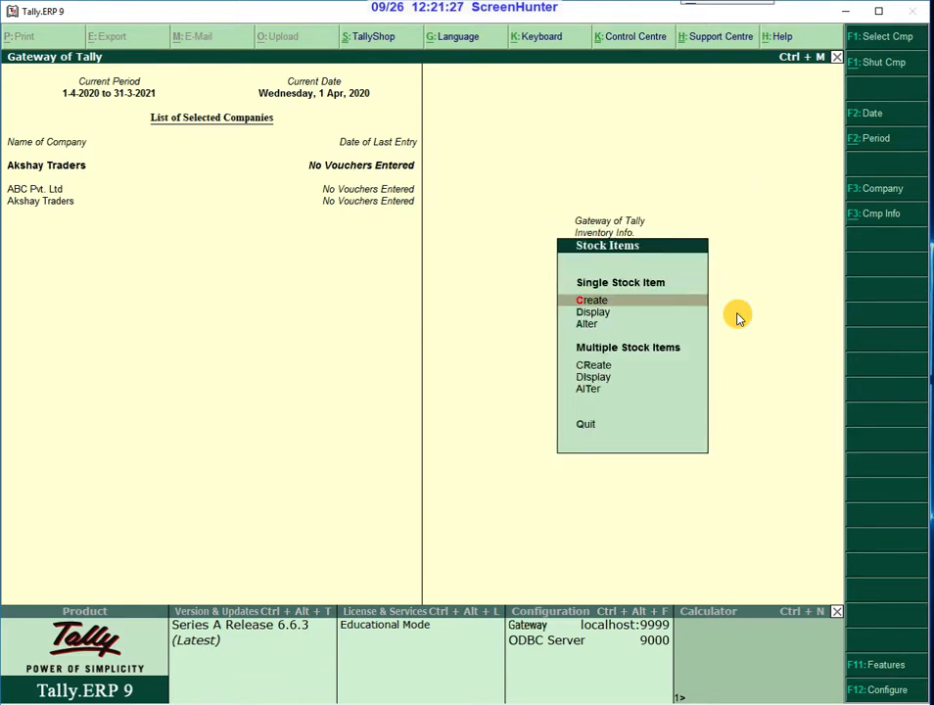
key(Down)
key(Down)
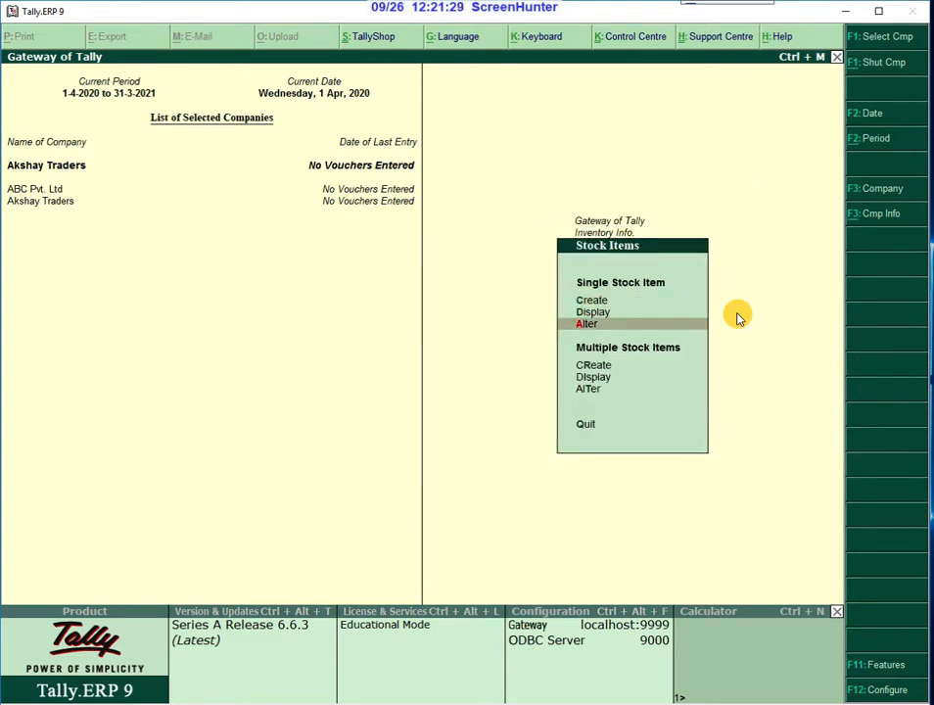
key(Up)
key(Down)
key(Return)
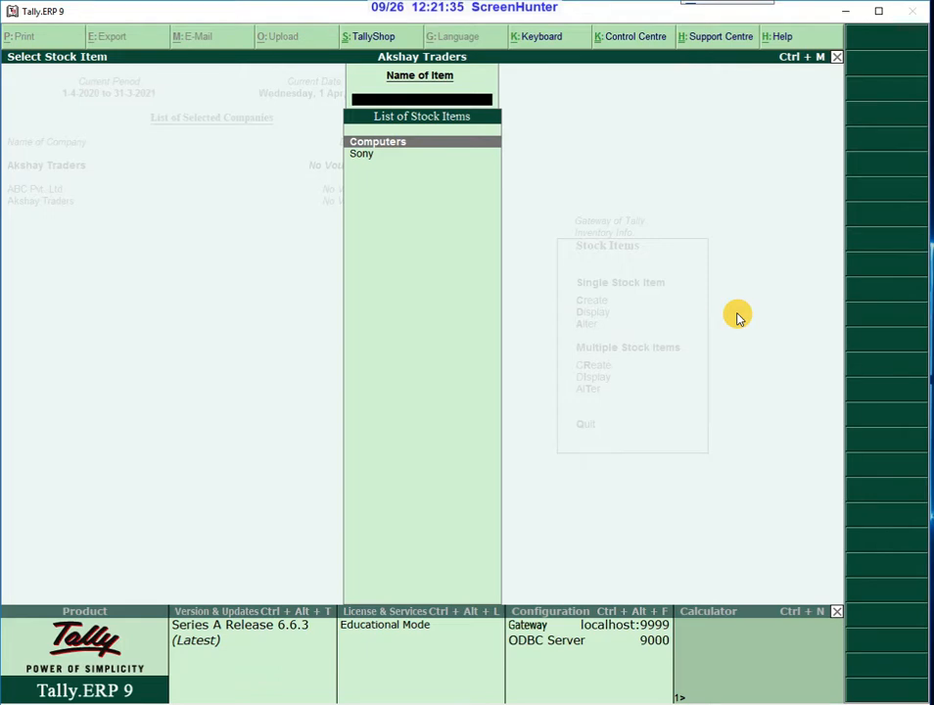
key(Return)
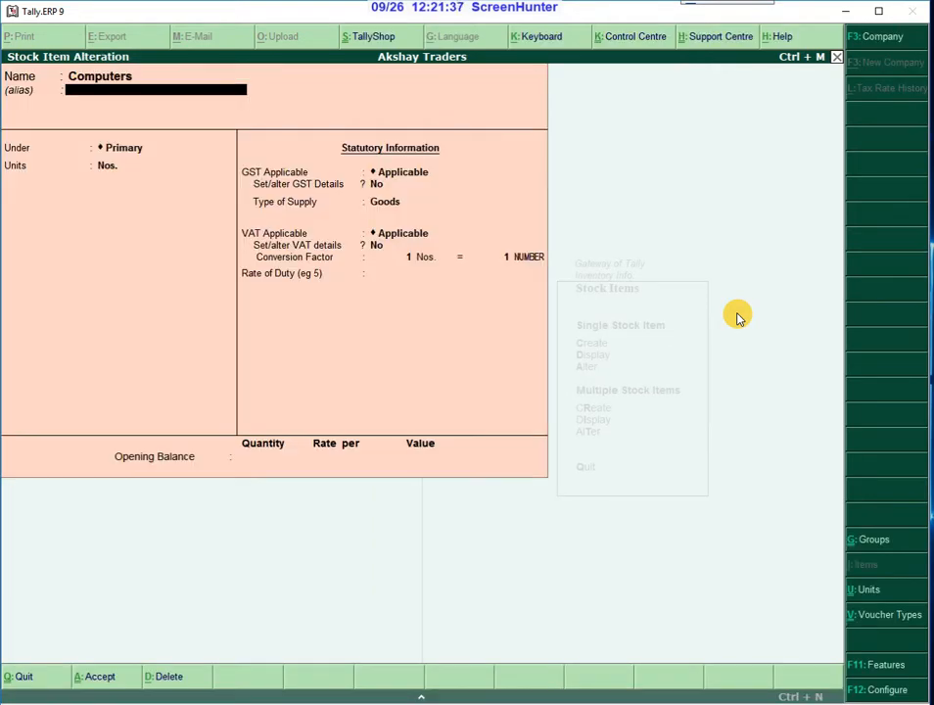
Step: Keep Computers under Primary in Nos., and confirm its GST details as Undefined classification, On Value, Taxable, 18 % integrated tax and 0 % cess
key(Return)
key(Return)
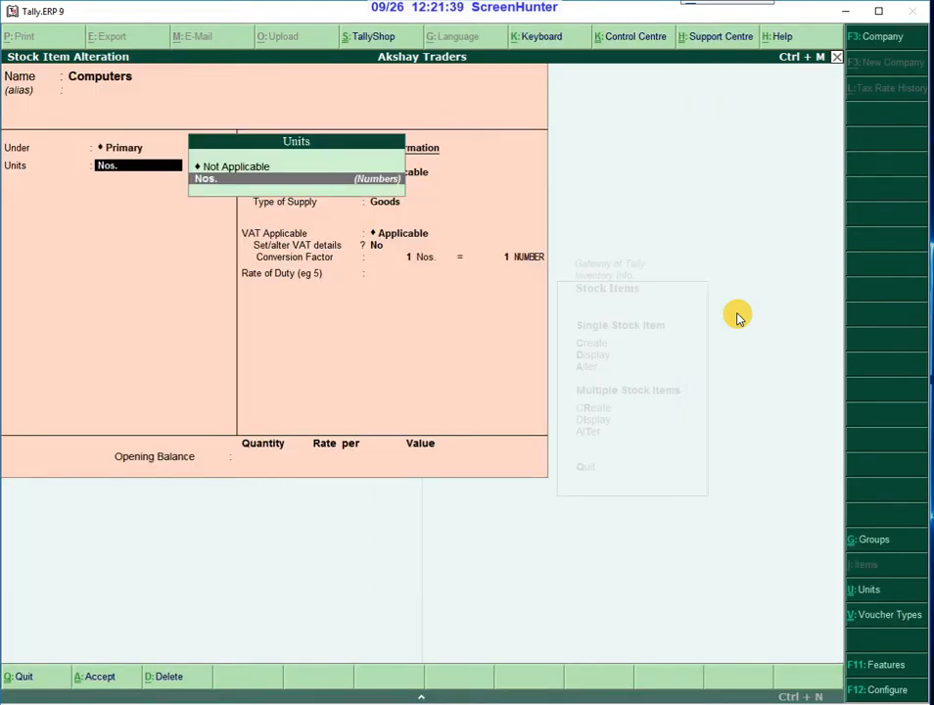
key(Return)
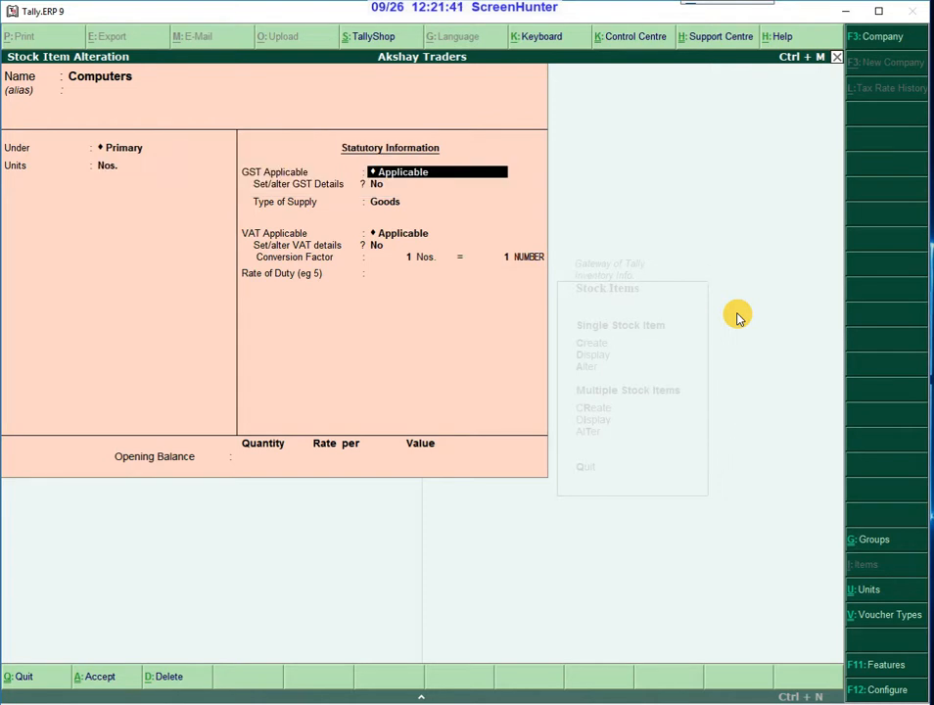
key(Return)
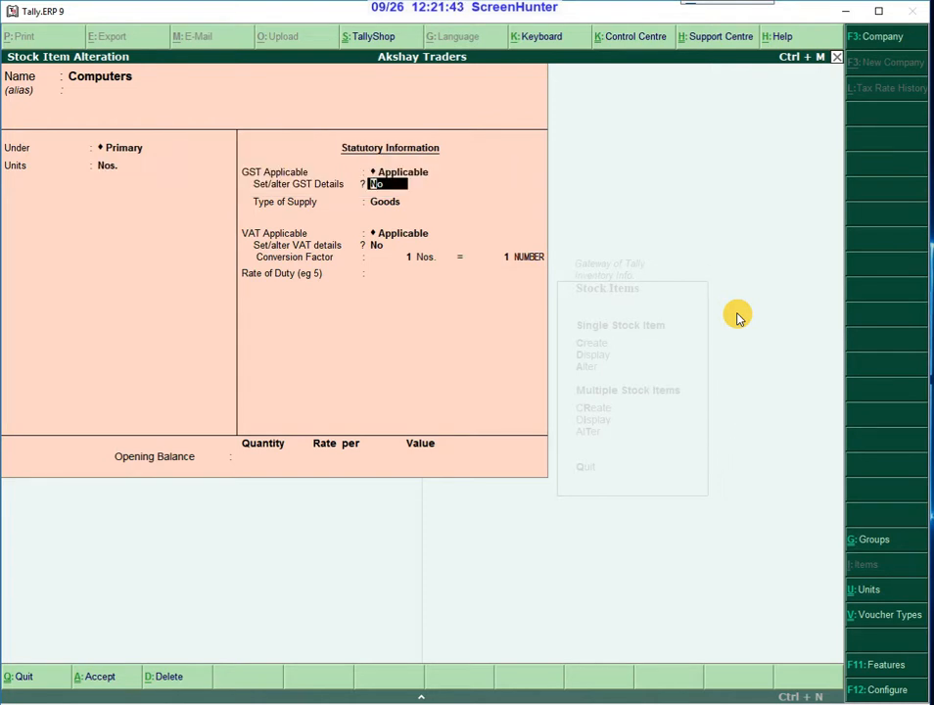
key(y)
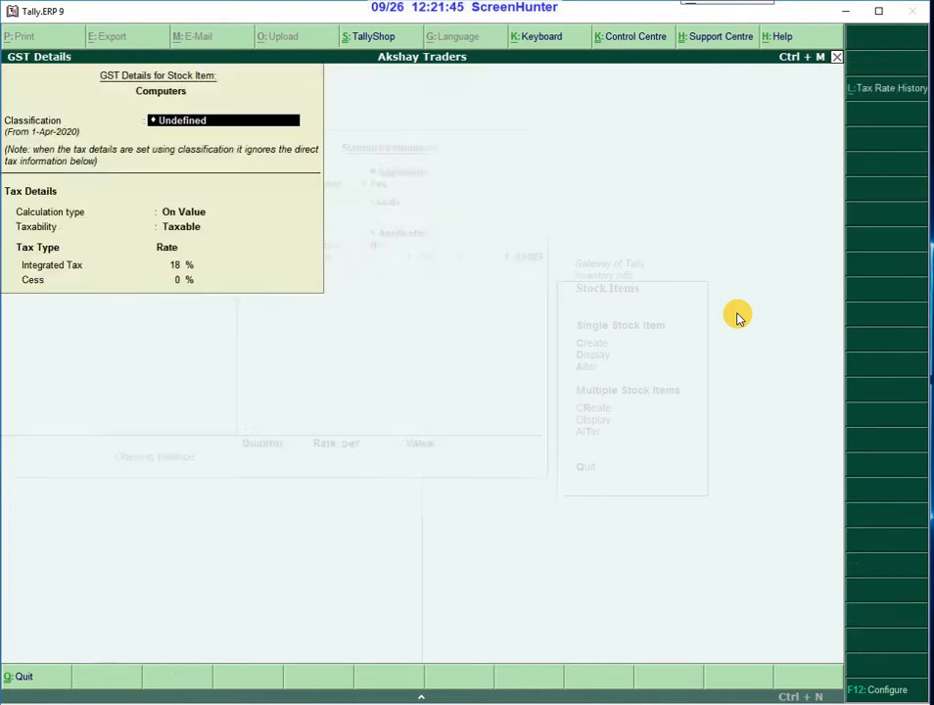
key(Return)
key(Return)
key(Return)
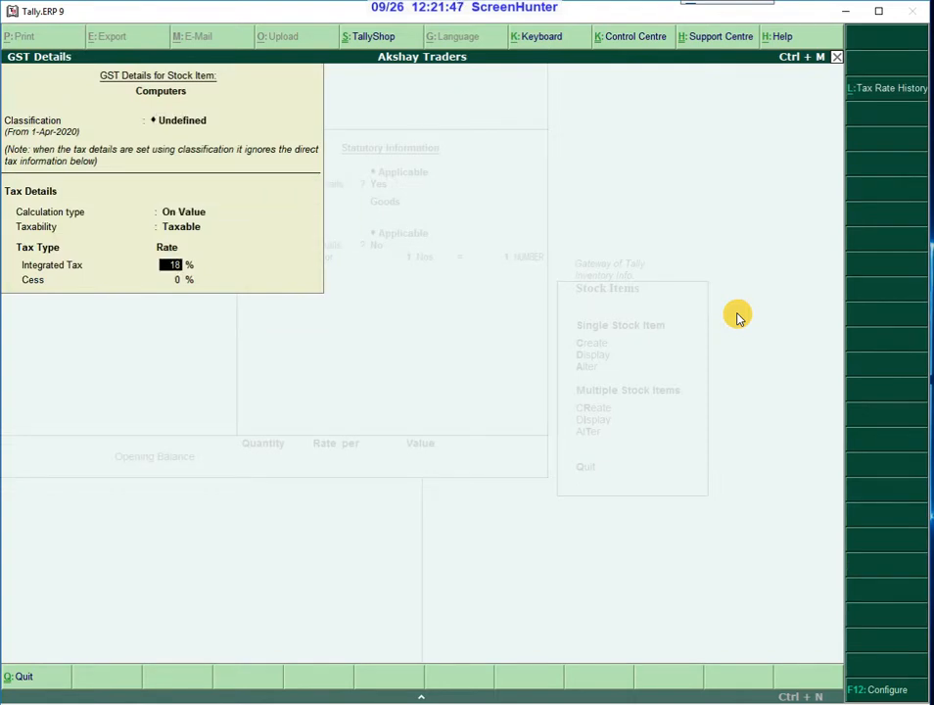
key(Return)
key(Return)
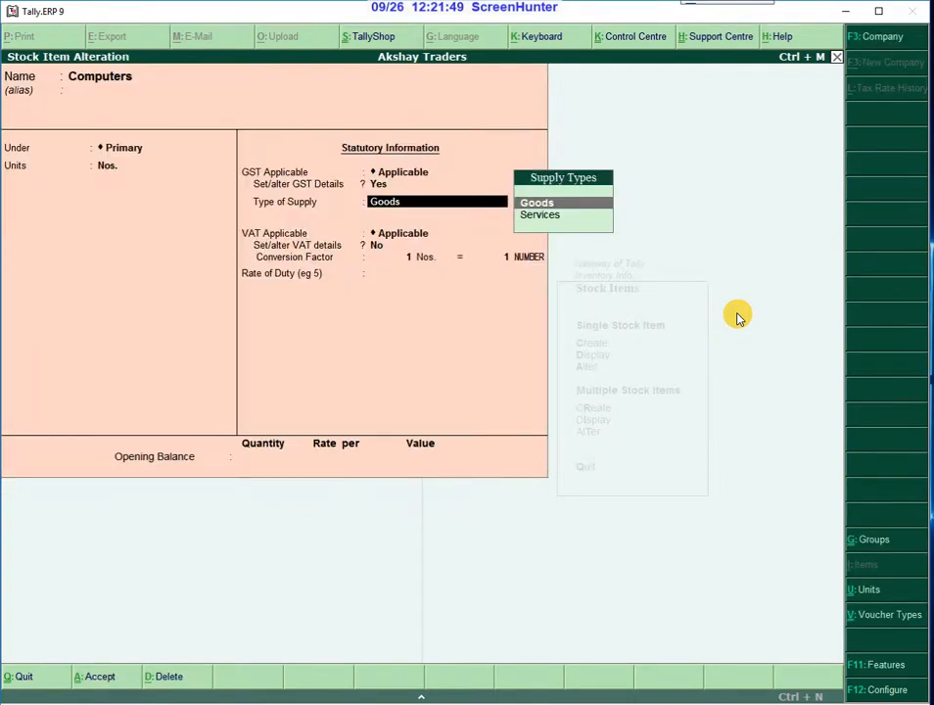
Step: Keep the type of supply as Goods, set VAT to Not Applicable with 0 rate of duty, and save the Computers stock item
key(Return)
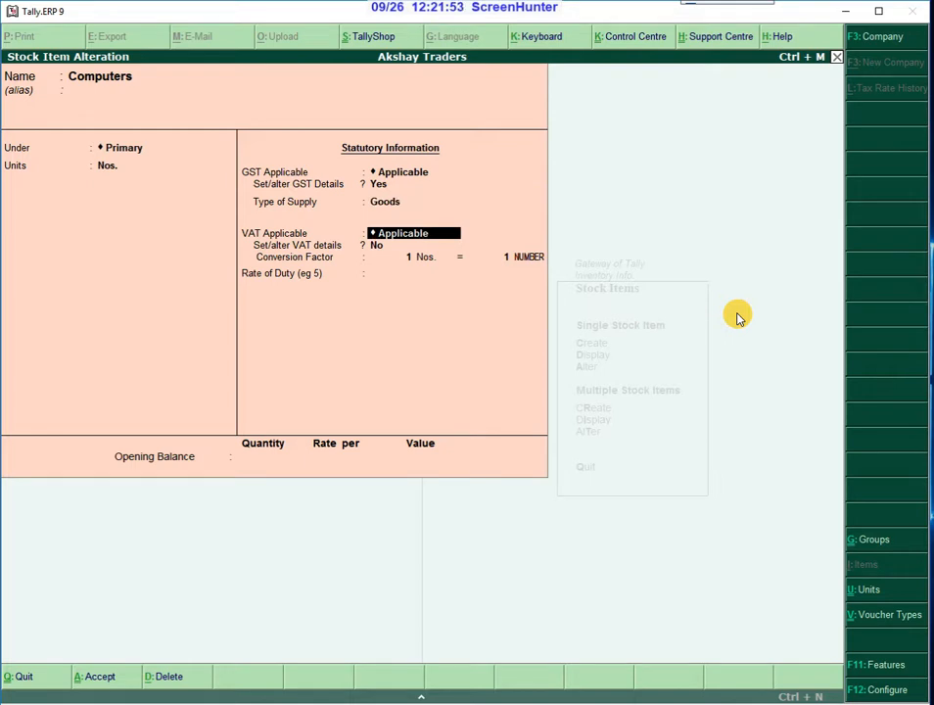
text(N)
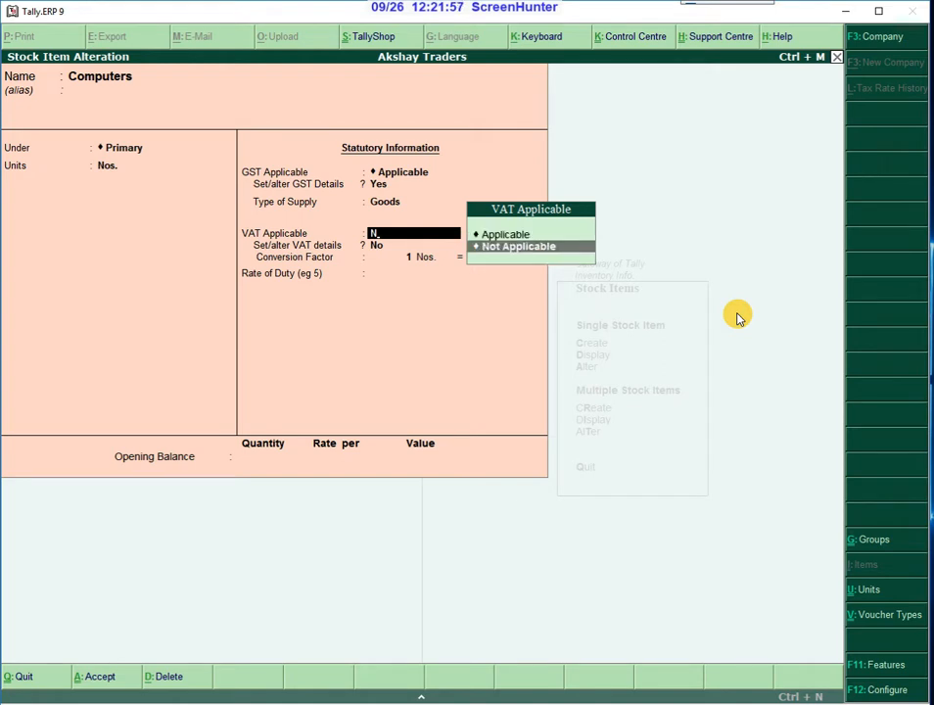
key(Return)
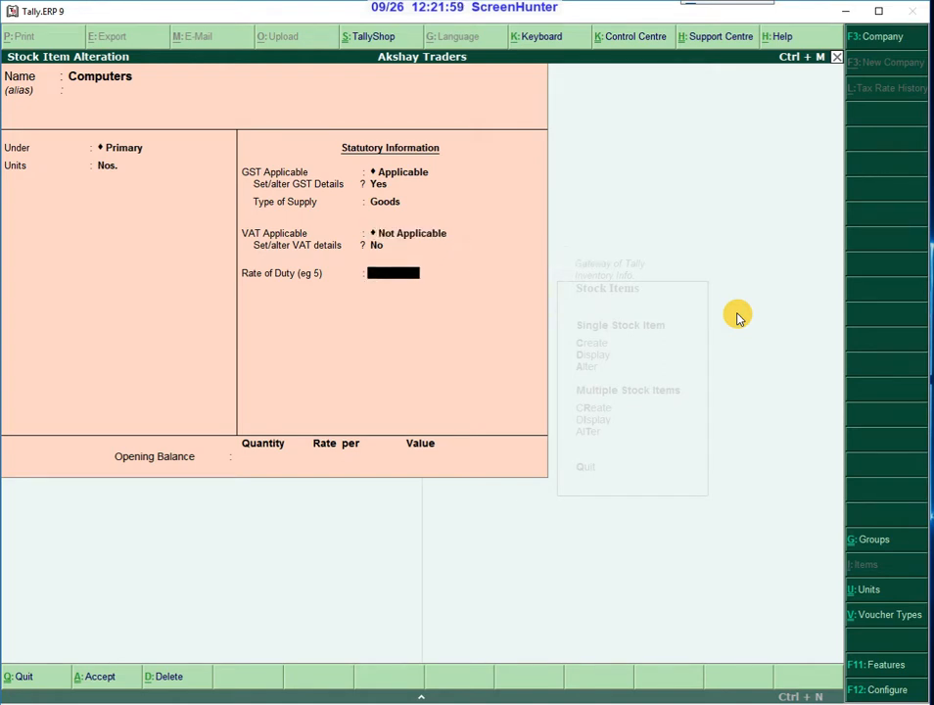
key(Return)
key(Return)
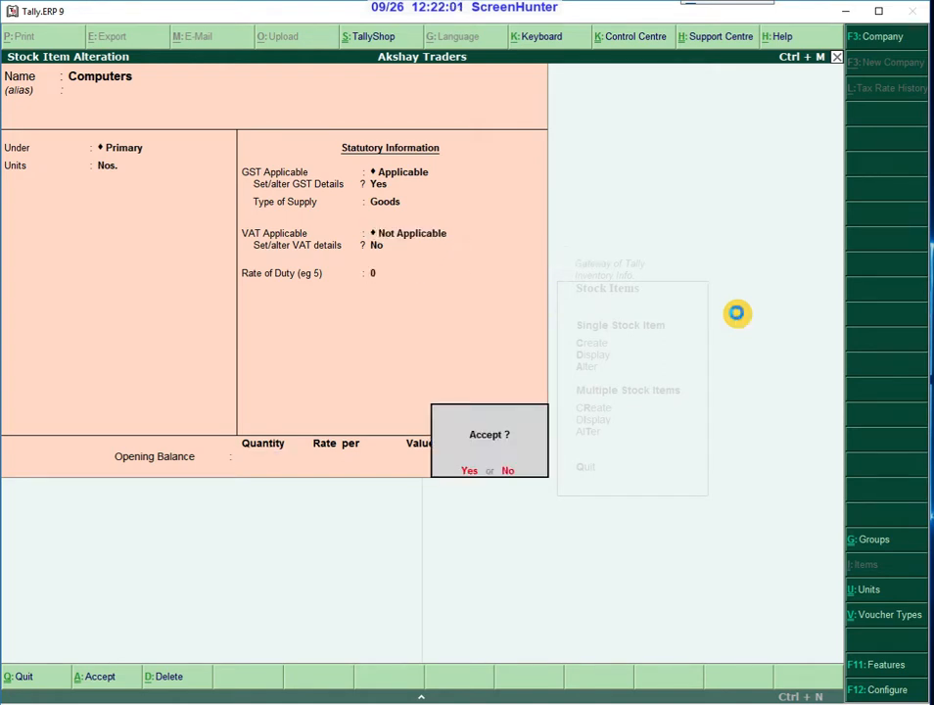
key(Return)
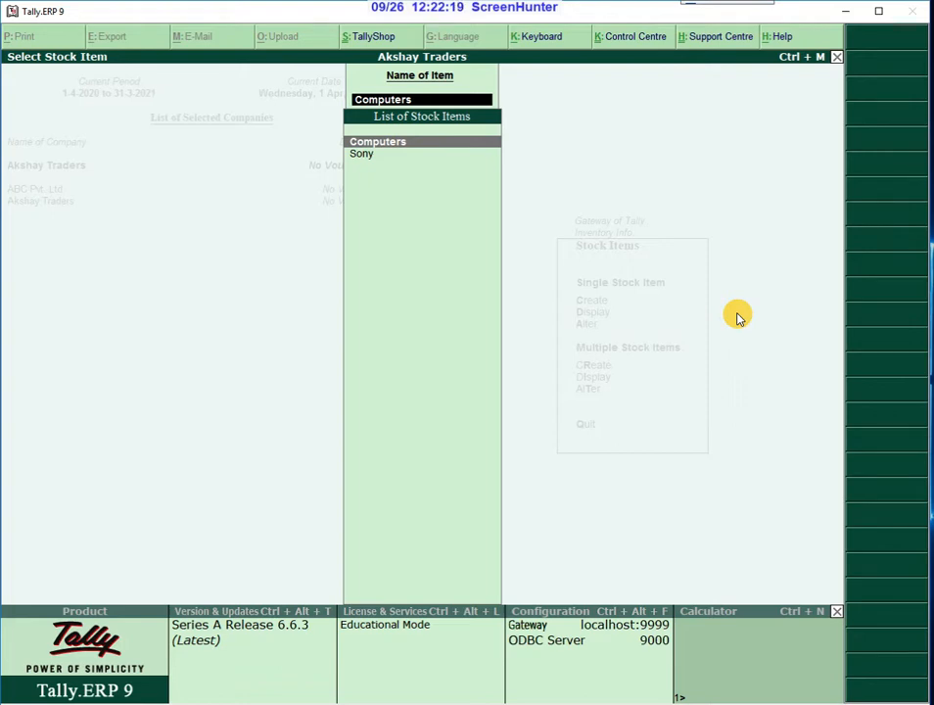
Step: Start a new purchase voucher in Accounting Invoice mode
key(Escape)
key(Escape)
key(Escape)
key(Escape)
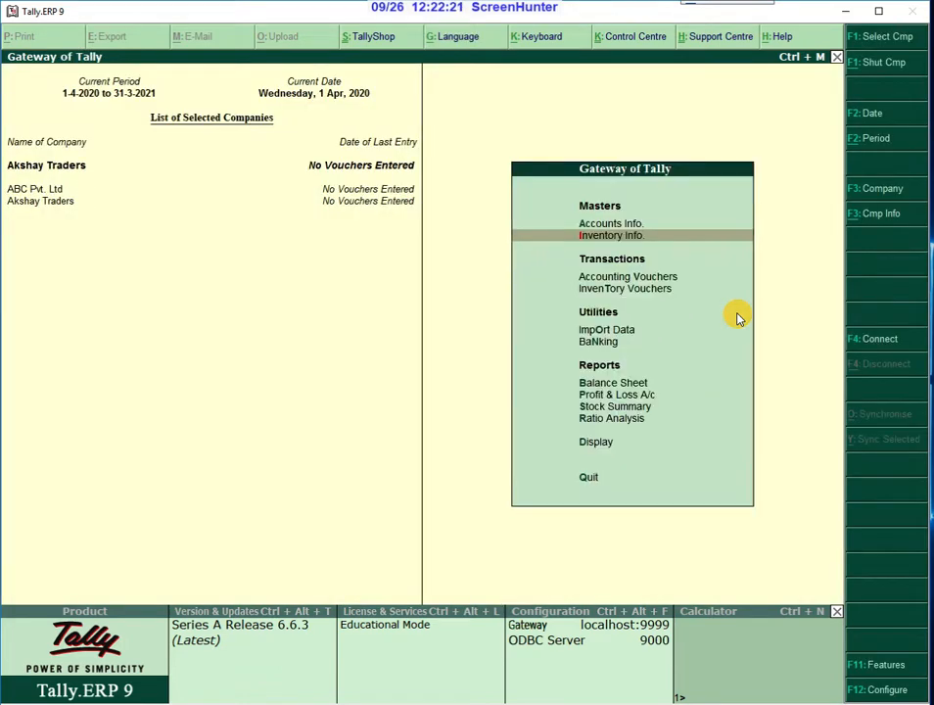
key(Up)
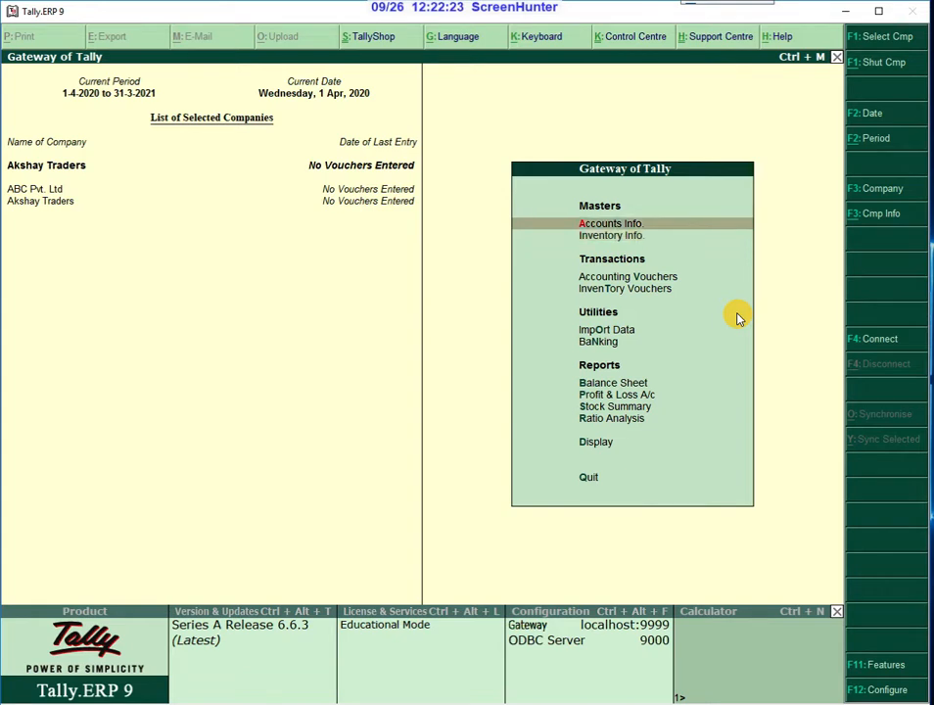
key(Down)
key(Down)
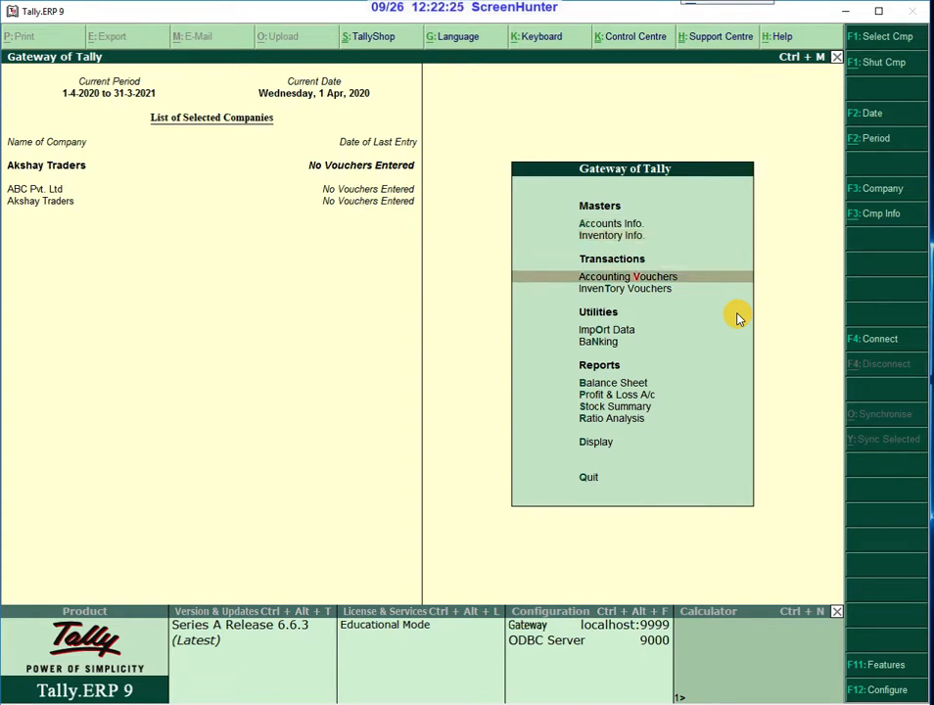
key(Return)
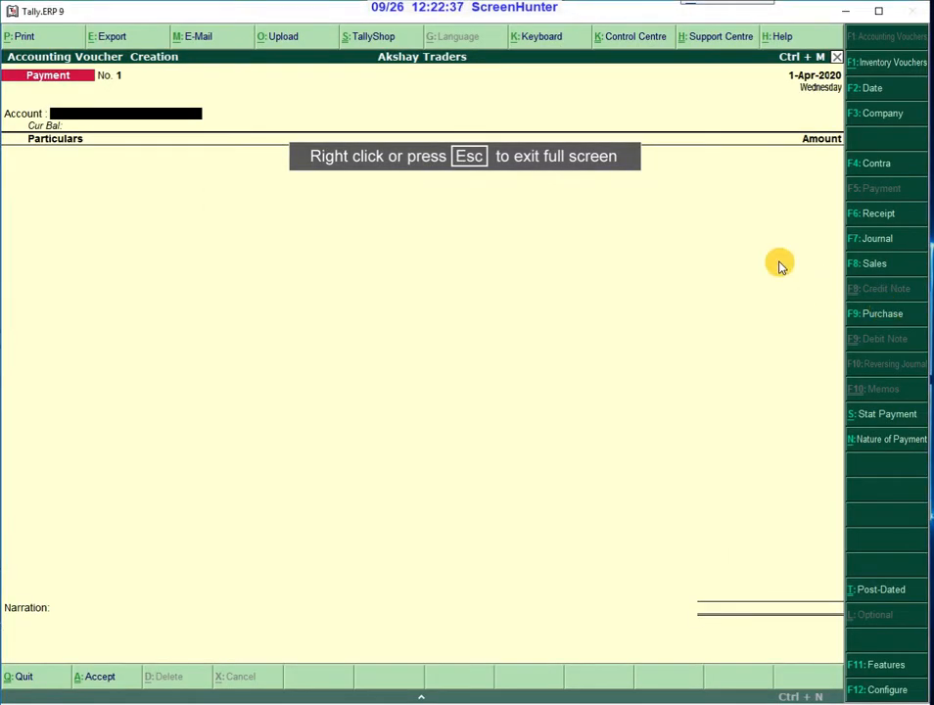
key(Escape)
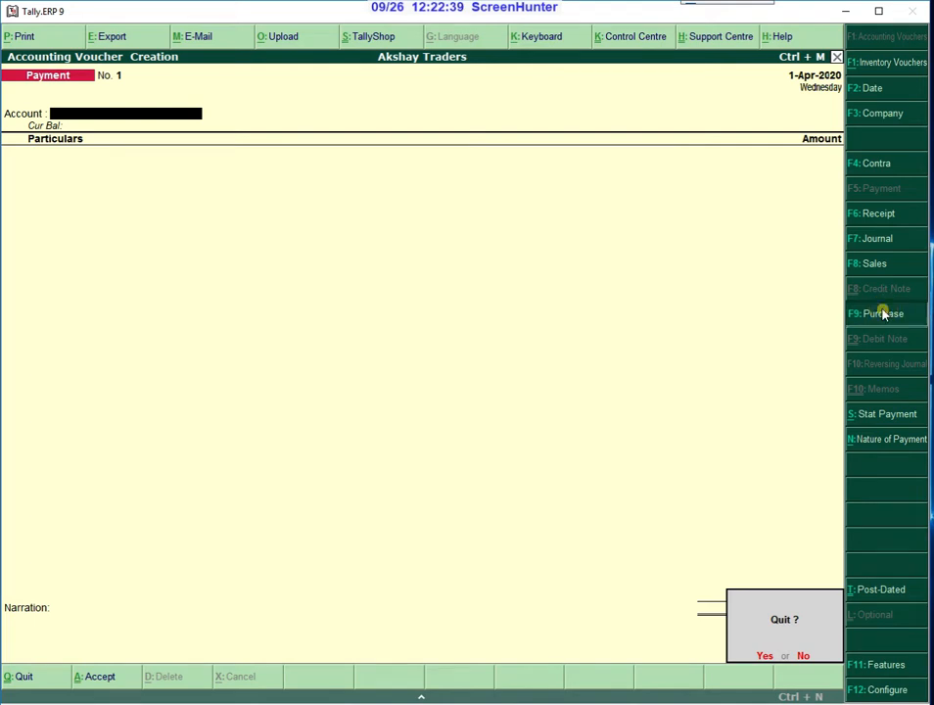
click(803, 656)
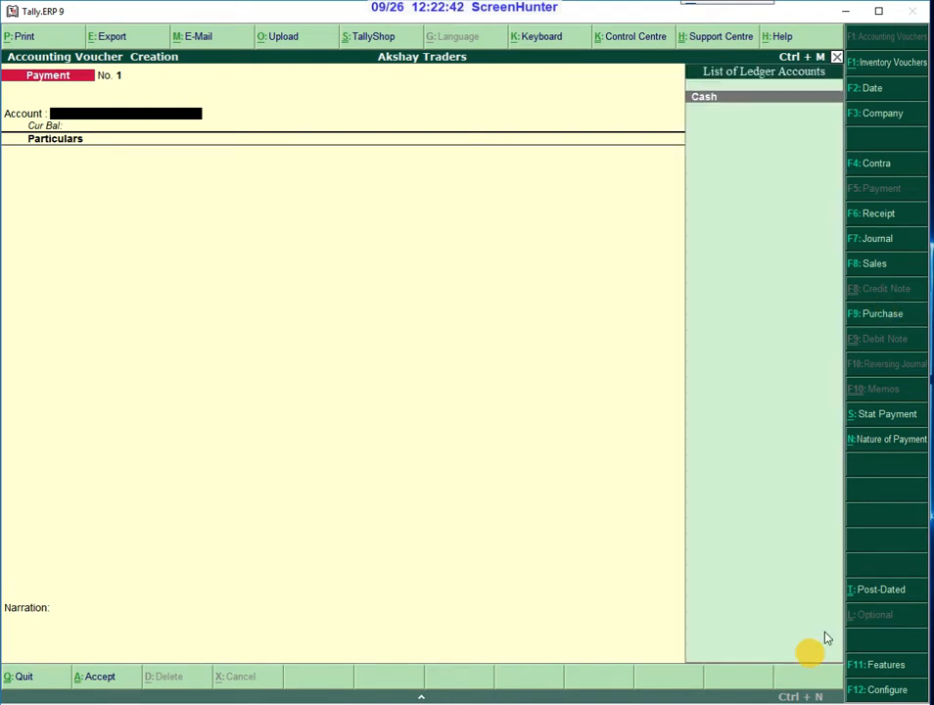
click(871, 314)
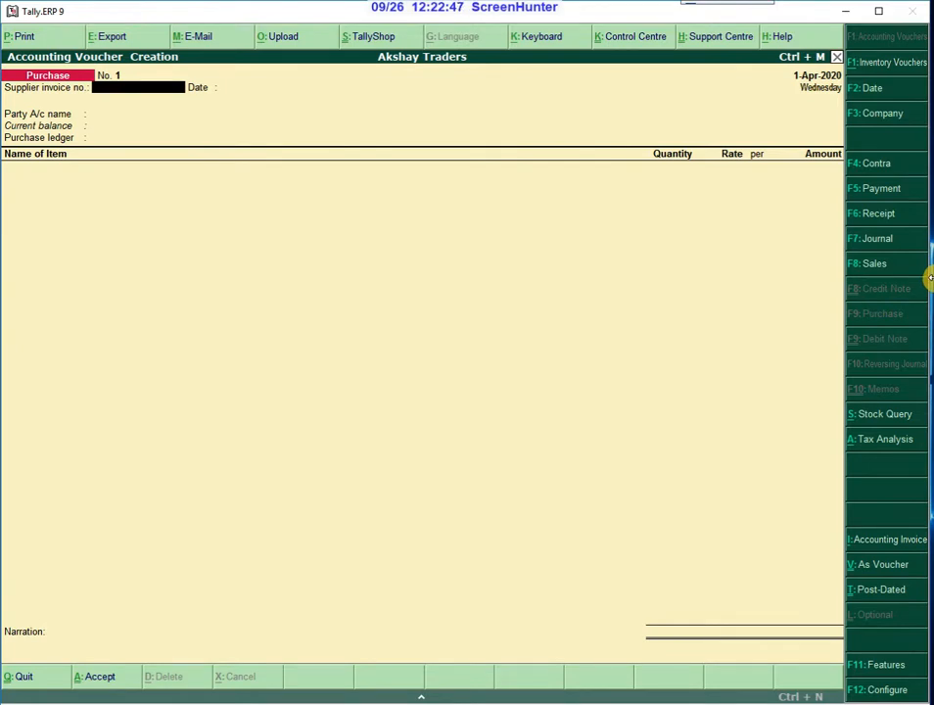
key(ctrl+i)
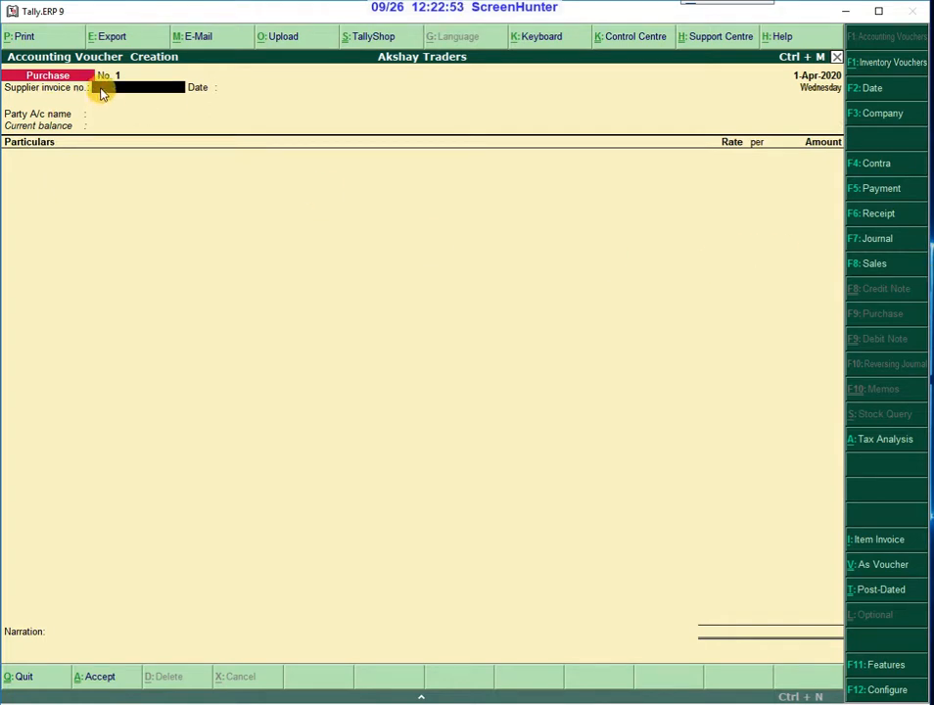
Step: Enter the supplier invoice number pur/ABC/500 with the date 1-Apr-2020
text(pu)
text(r)
text(/)
text(ABC)
text(/400)
key(BackSpace)
key(BackSpace)
key(BackSpace)
text(500)
key(Return)
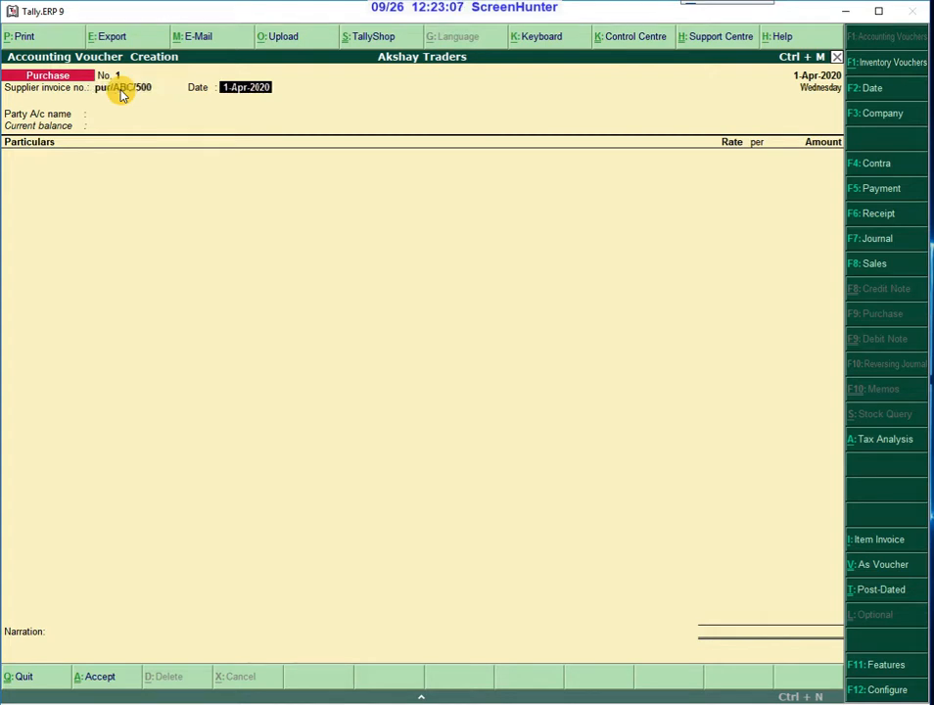
key(Return)
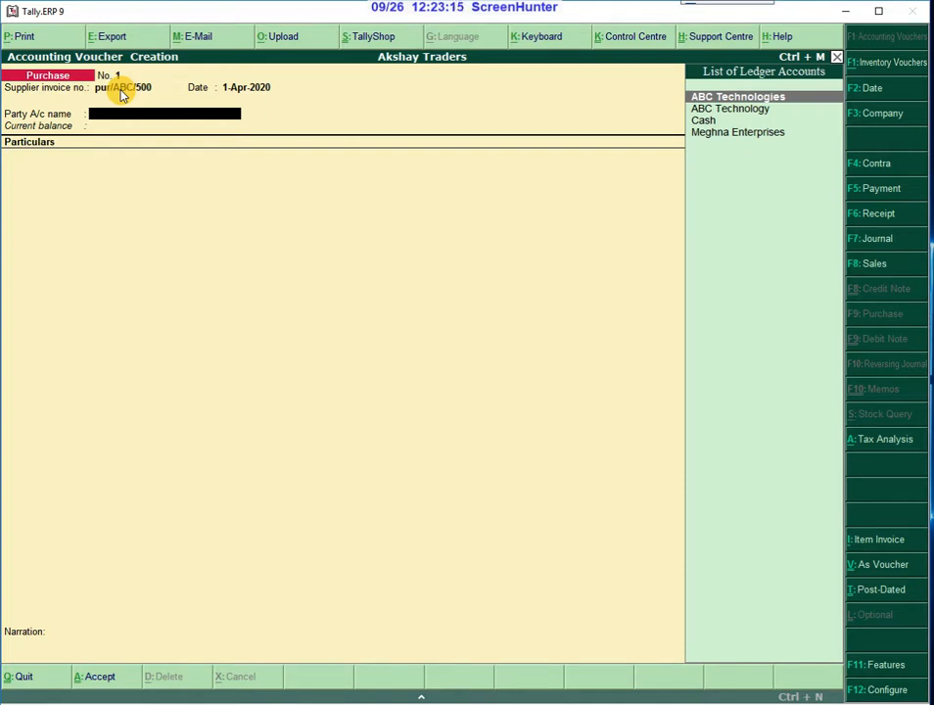
Step: Choose ABC Technologies as the party account and accept its supplier details for India, Andhra Pradesh
key(Return)
key(Return)
key(Return)
key(Return)
key(Return)
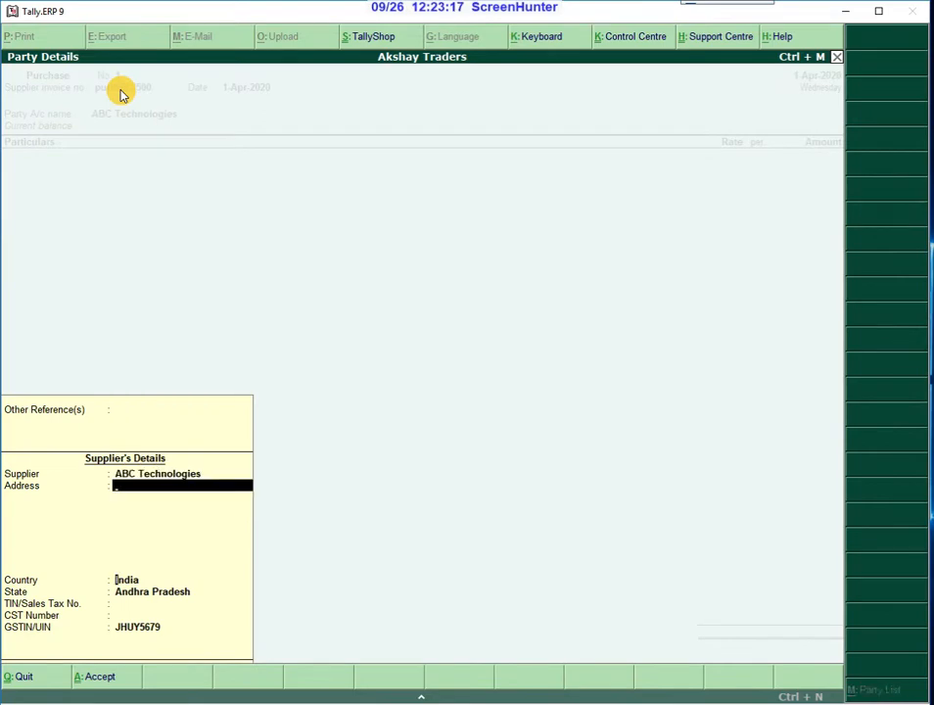
key(Return)
key(Return)
key(Return)
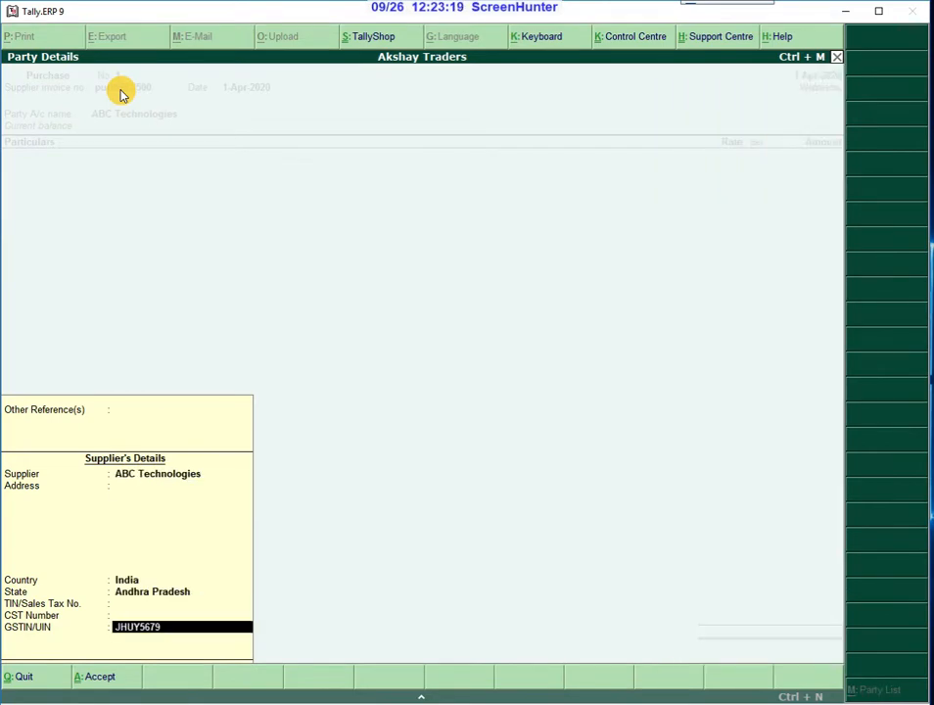
key(Return)
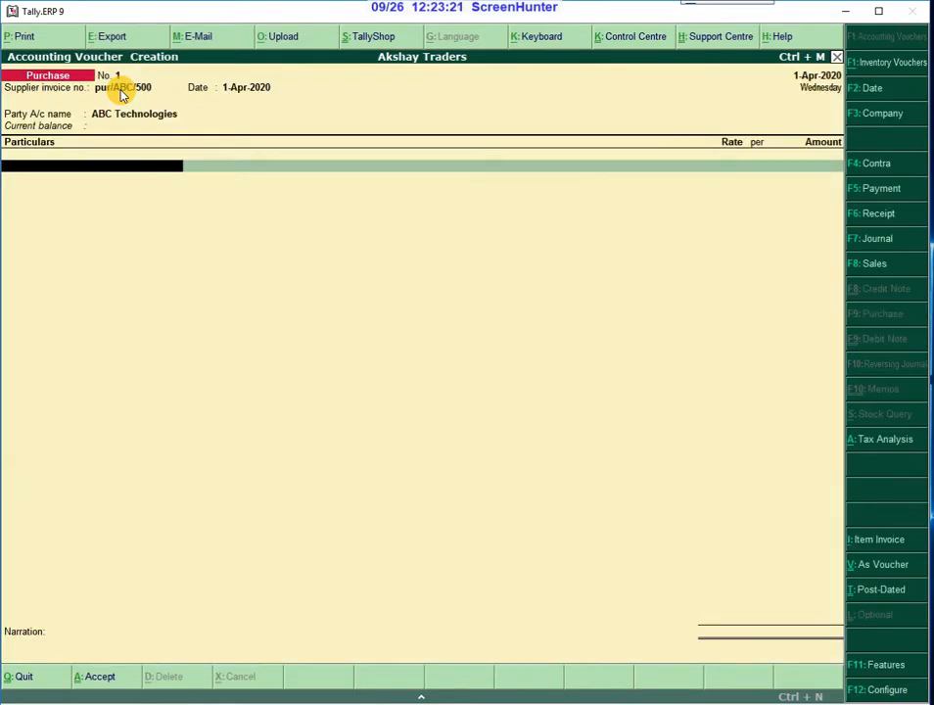
text(C)
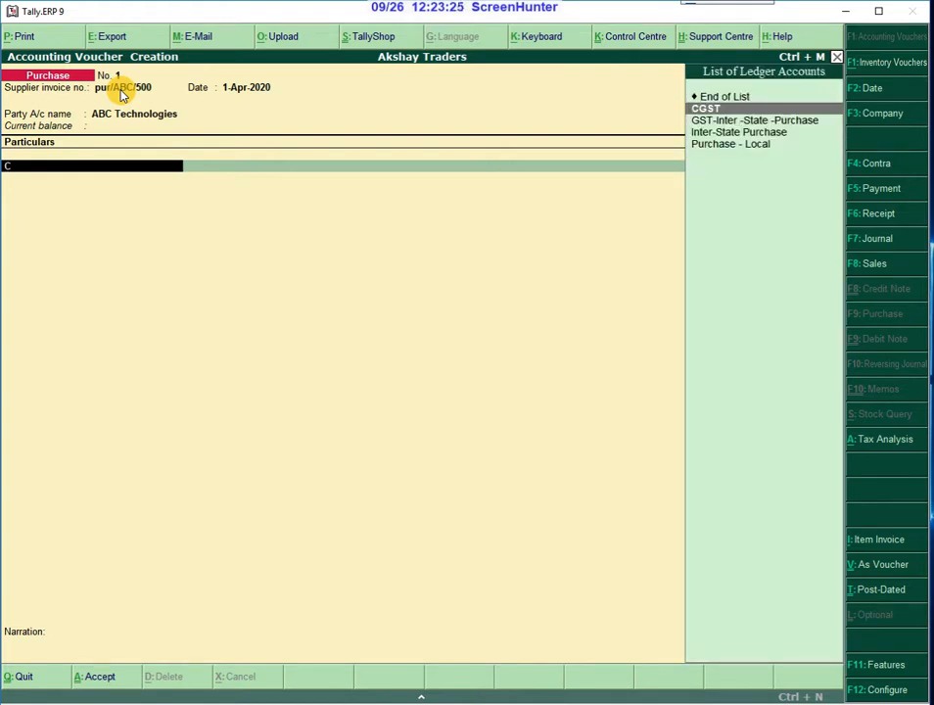
key(BackSpace)
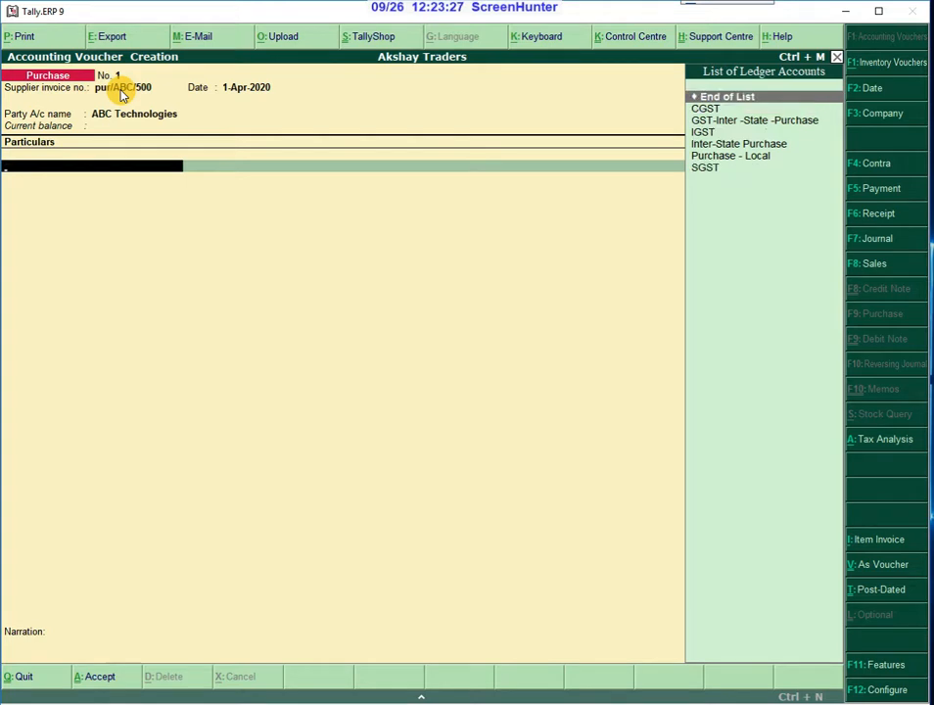
key(BackSpace)
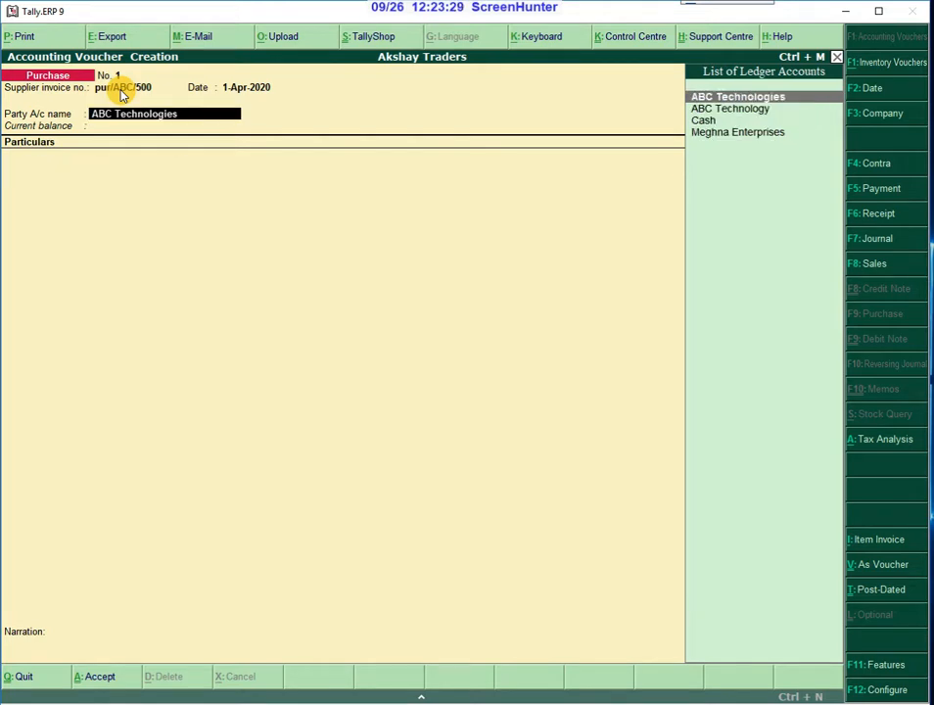
key(Return)
key(Return)
key(Return)
key(Return)
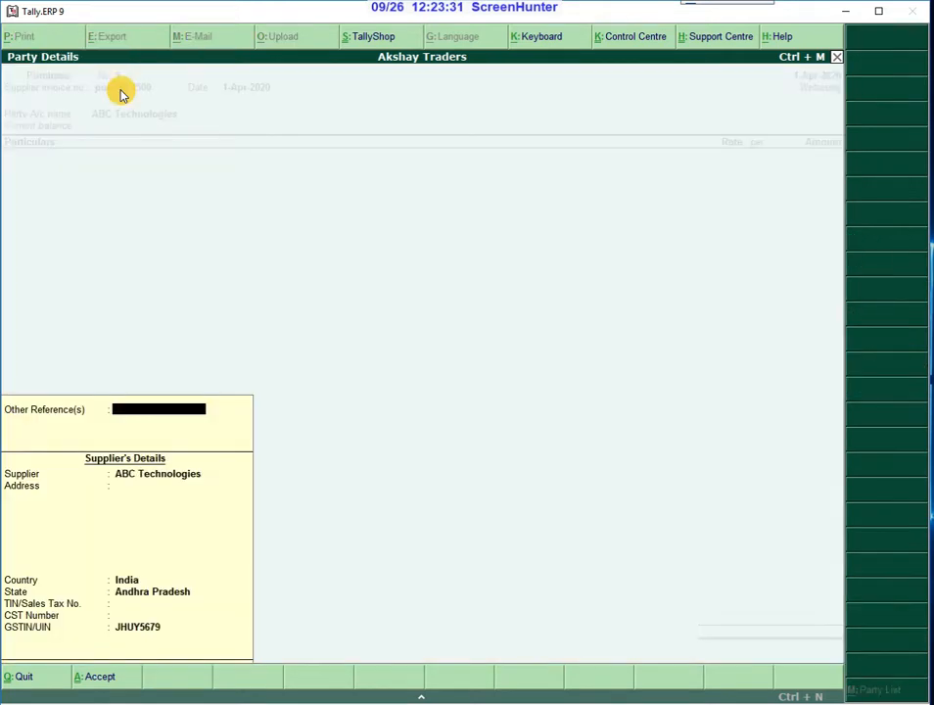
key(Return)
key(Return)
key(Return)
key(Return)
key(Return)
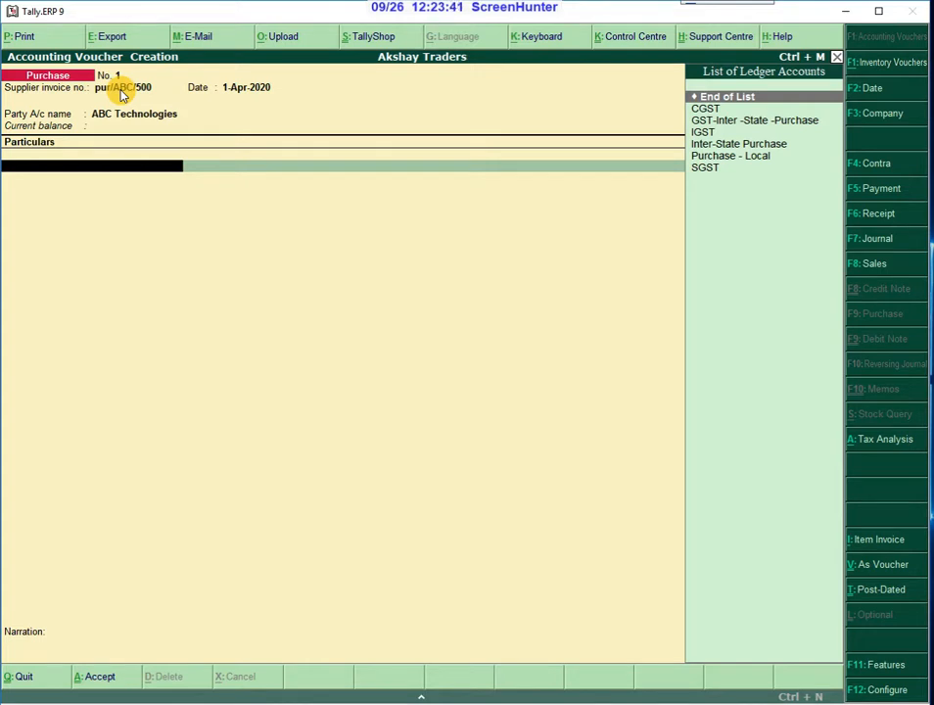
key(BackSpace)
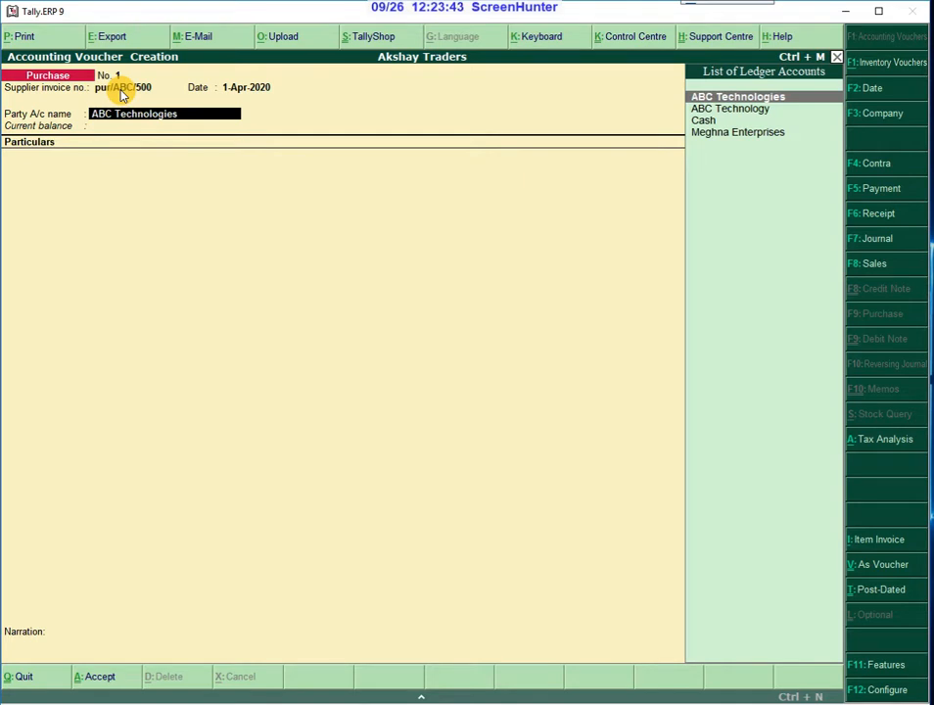
Step: Switch the purchase voucher to Item Invoice mode and accept the invoice header and ABC Technologies party details again
key(alt+i)
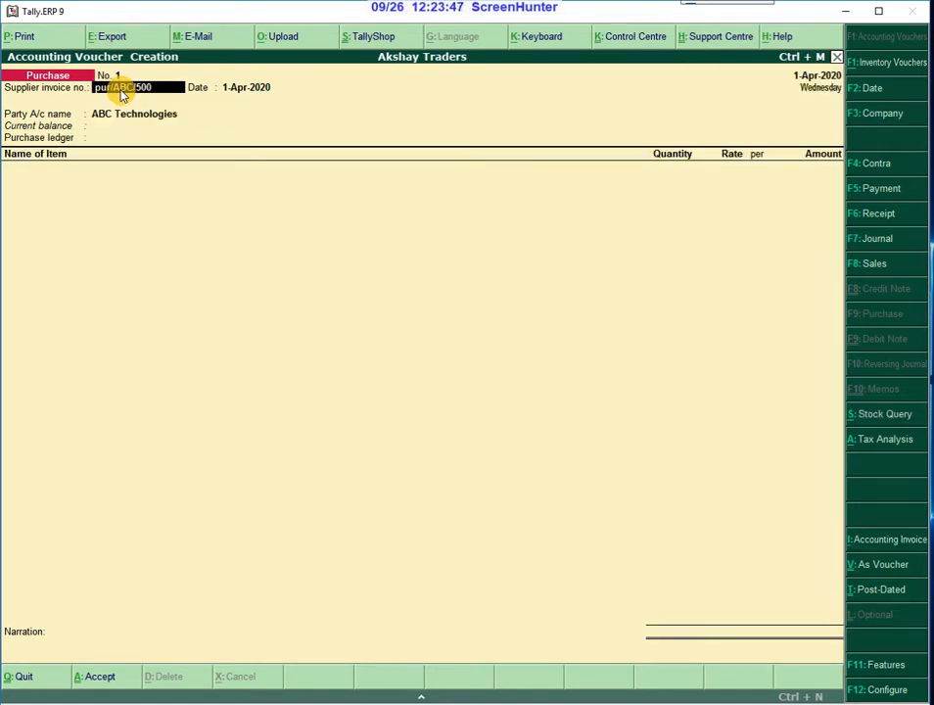
key(Return)
key(Return)
key(Return)
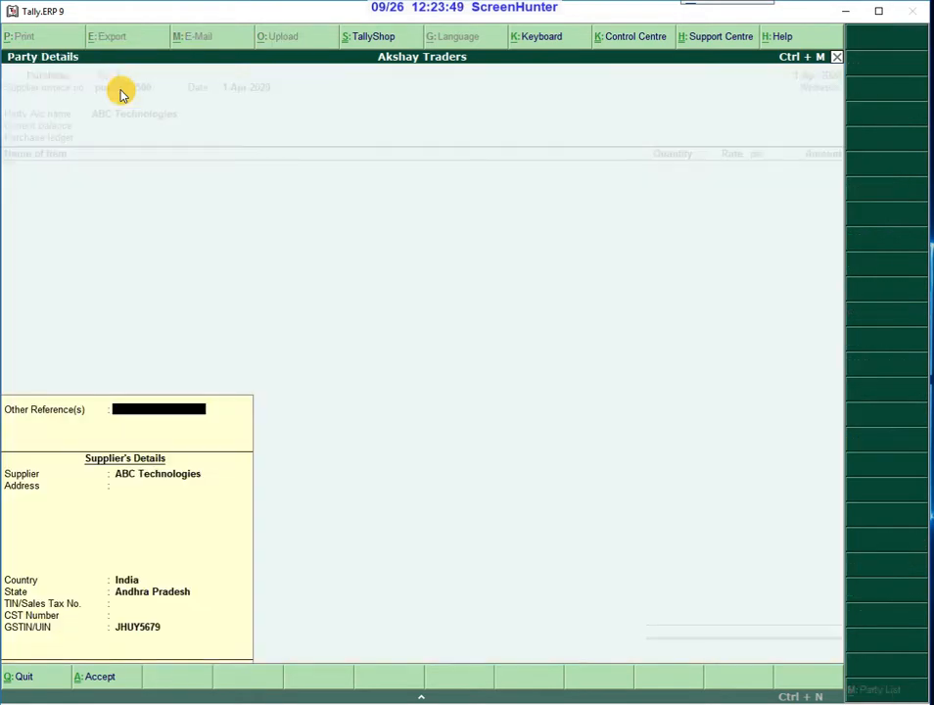
key(Return)
key(Return)
key(Return)
key(Return)
key(Return)
key(Return)
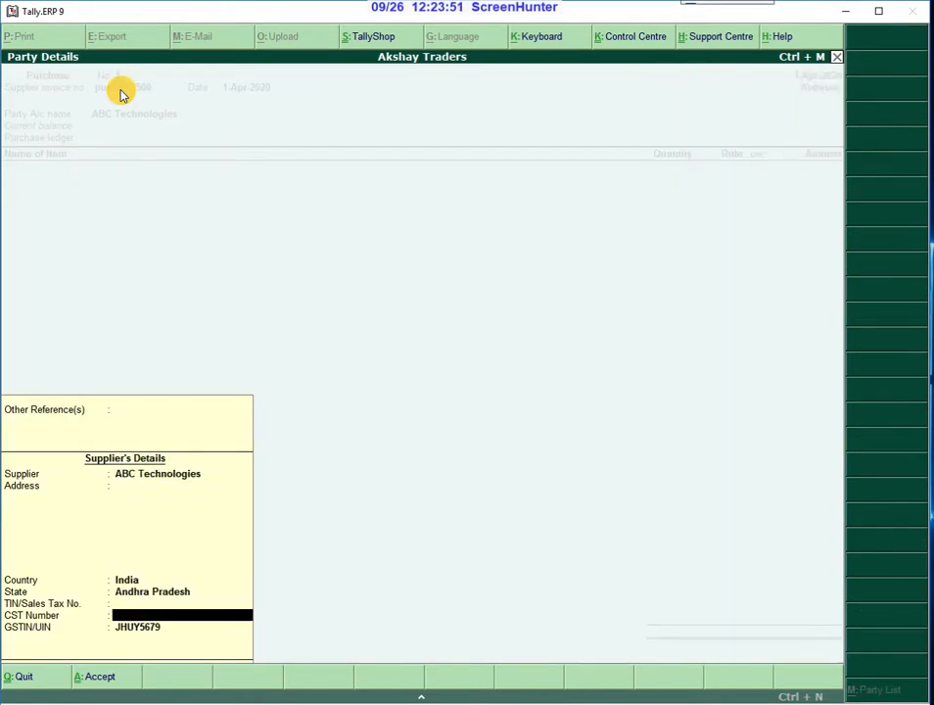
key(Return)
key(Return)
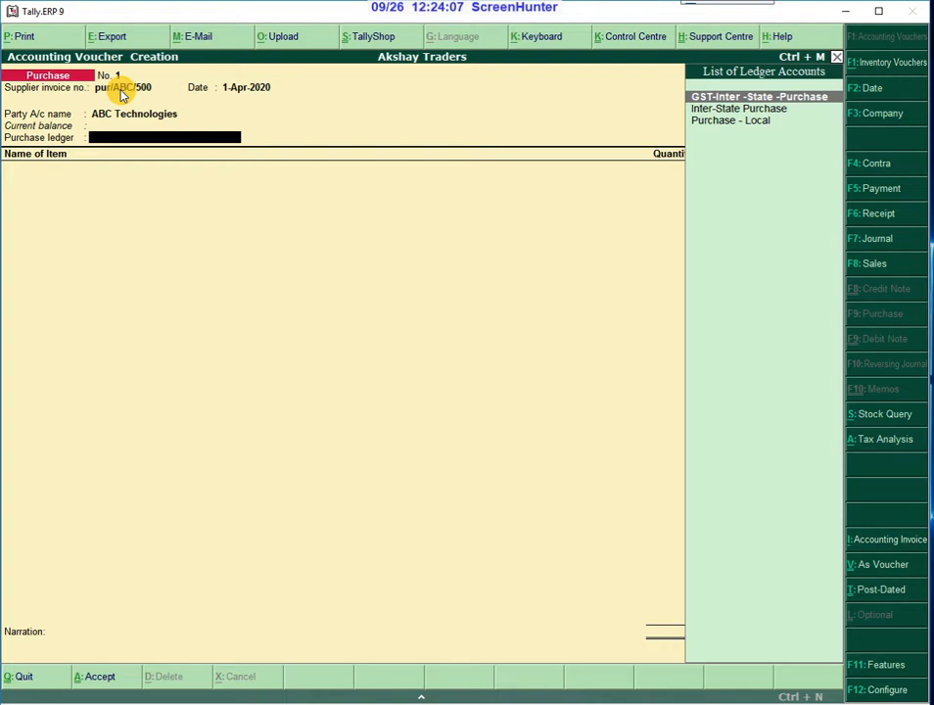
Step: Choose Purchase - Local as the purchase ledger
key(Down)
key(Down)
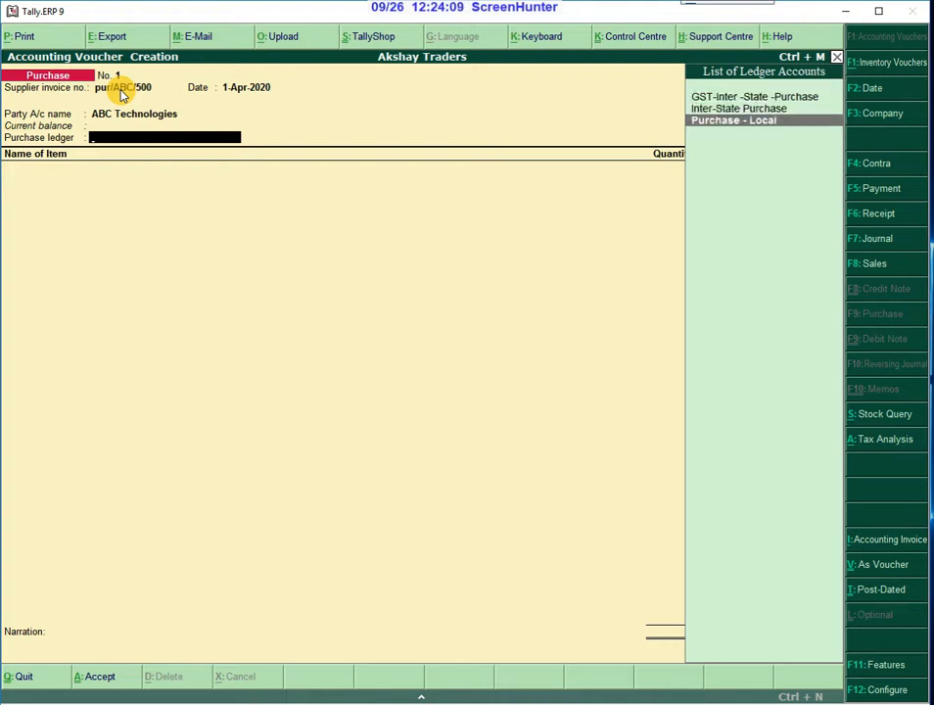
key(Return)
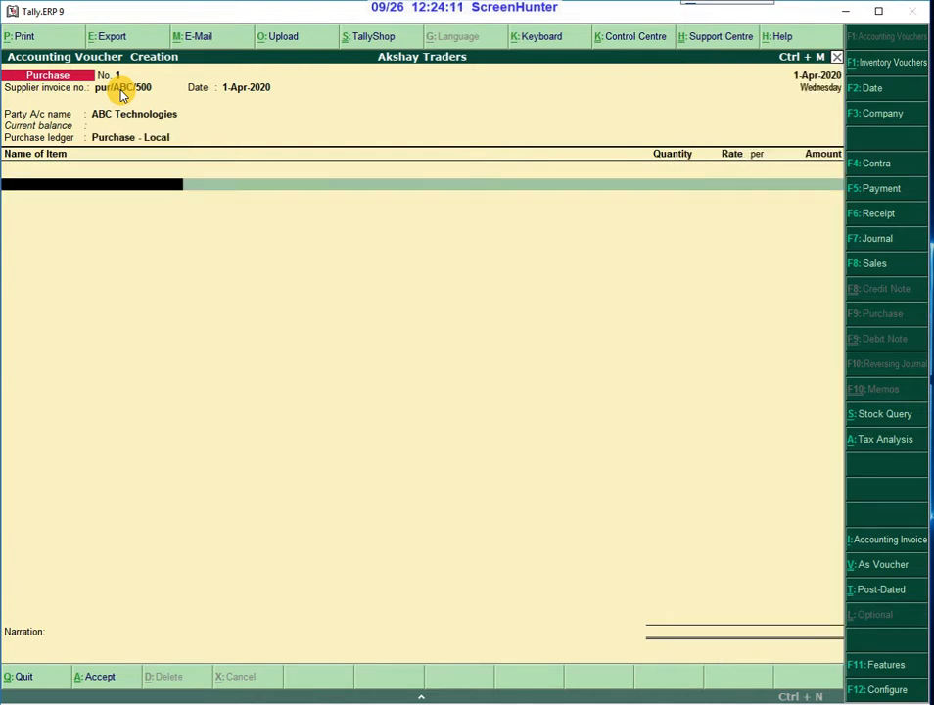
Step: Add the Computers stock item with a quantity of 10 Nos. at a rate of 20000 per Nos
text(C)
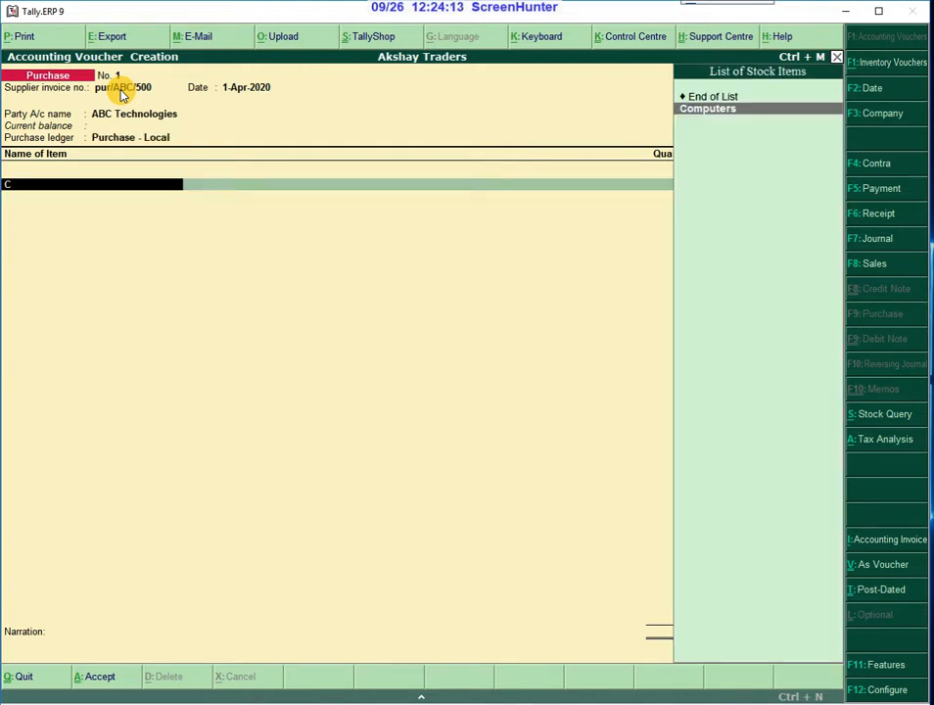
key(Return)
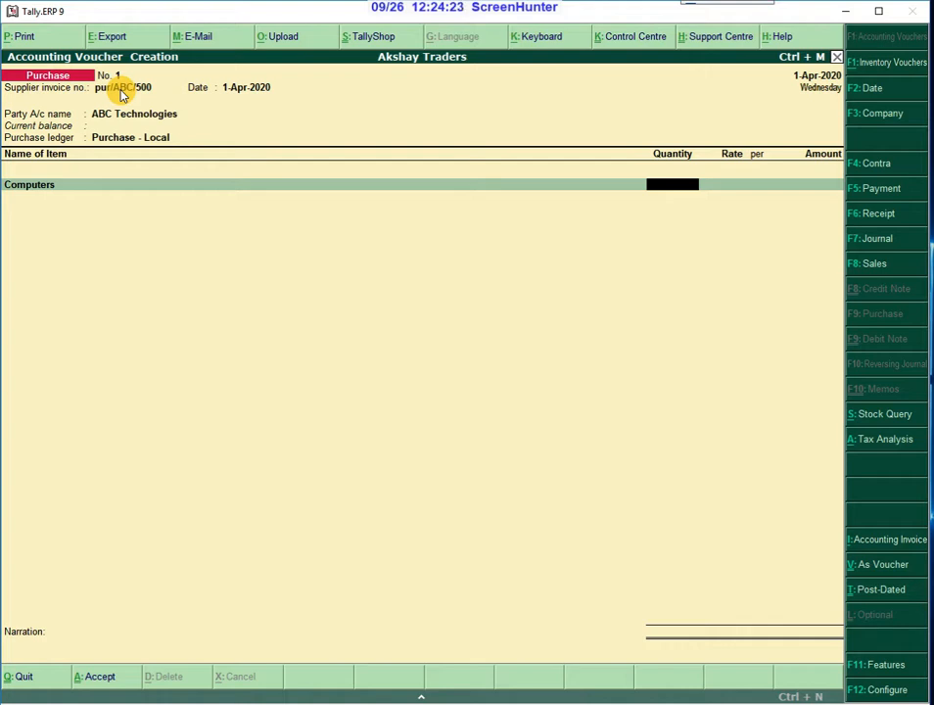
text(10)
key(Return)
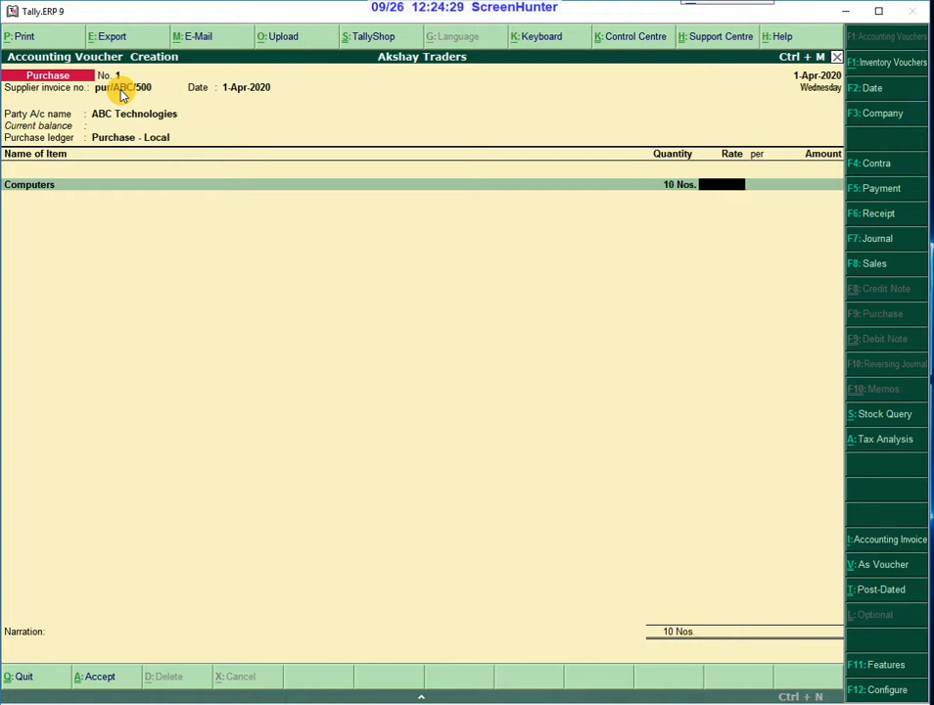
text(20000)
key(Return)
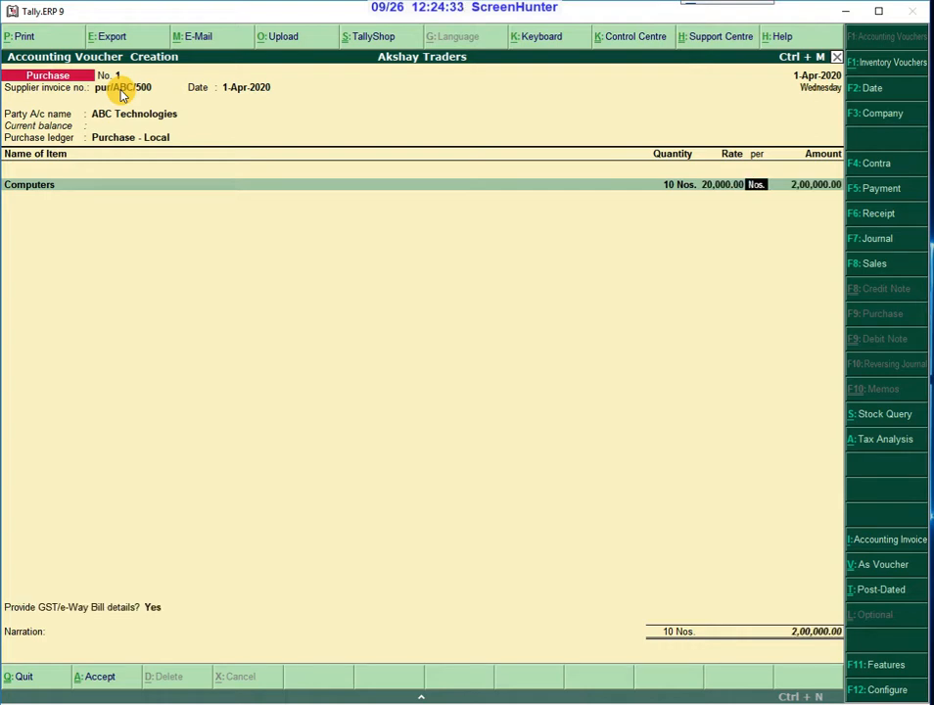
key(Return)
key(Return)
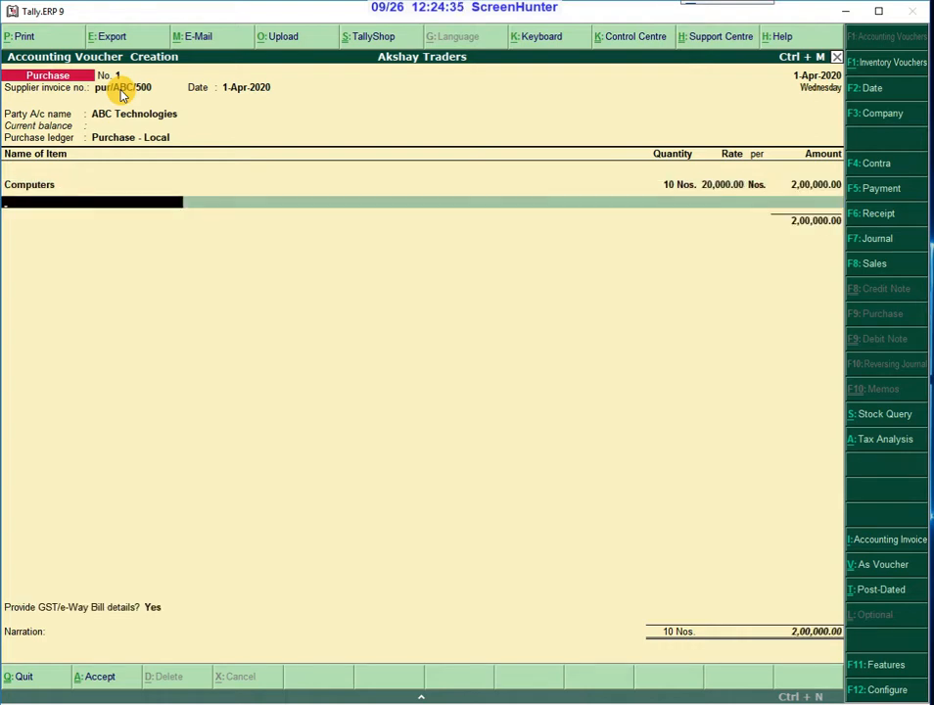
Step: End the item list and add the CGST and SGST ledgers as tax lines below the Computers item
key(Return)
key(Return)
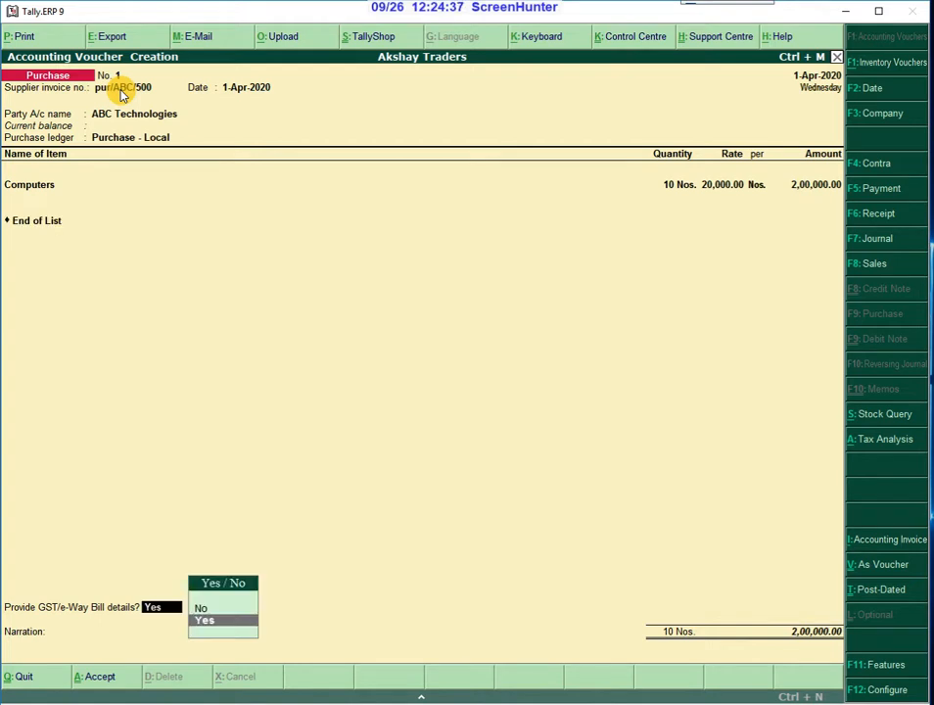
key(Return)
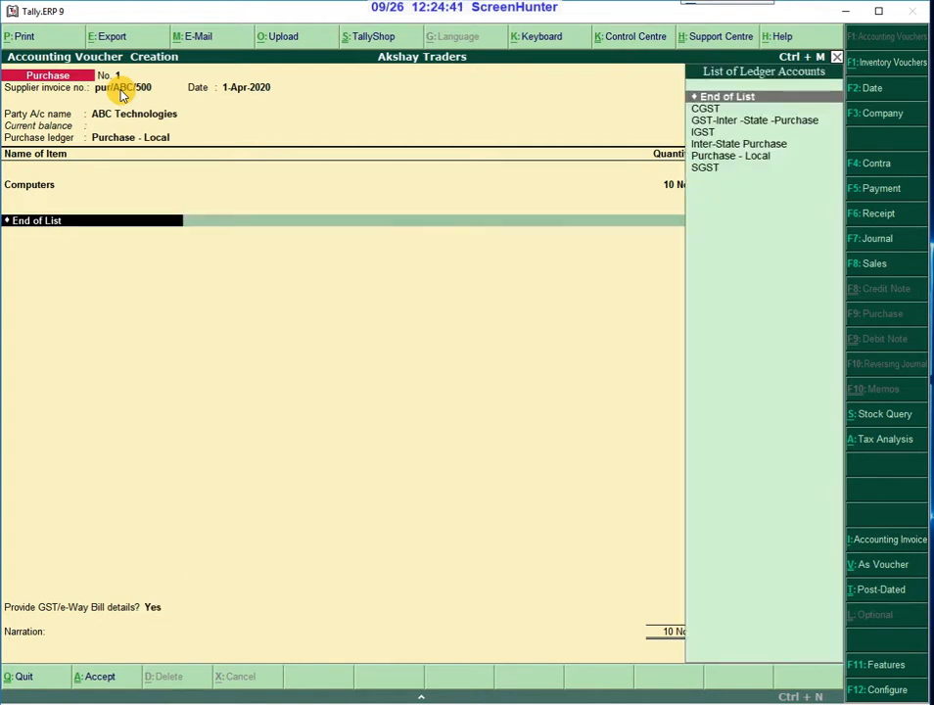
key(Down)
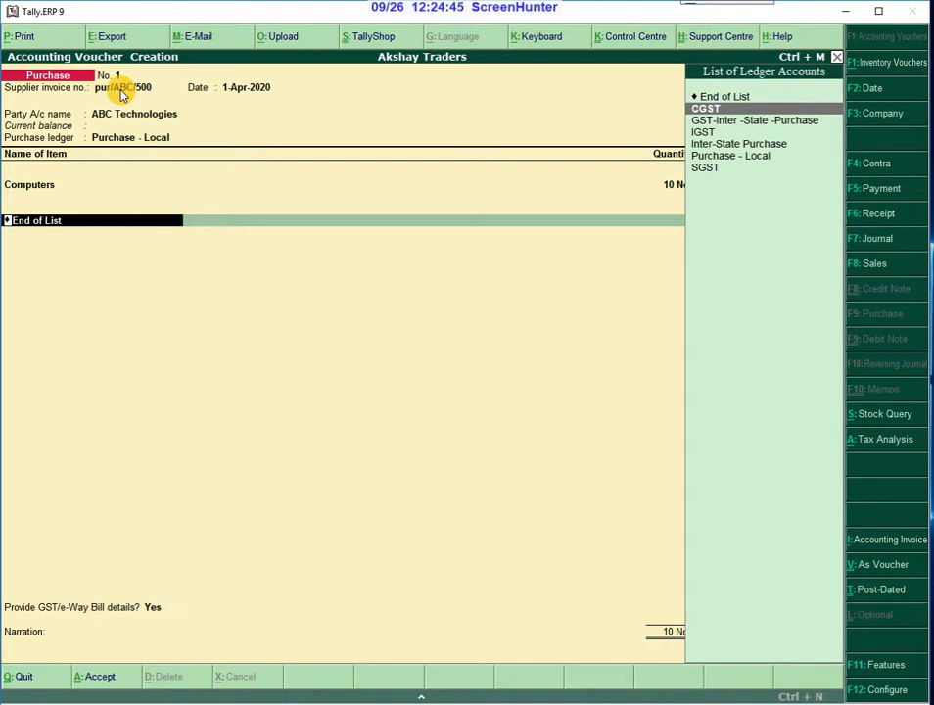
key(Return)
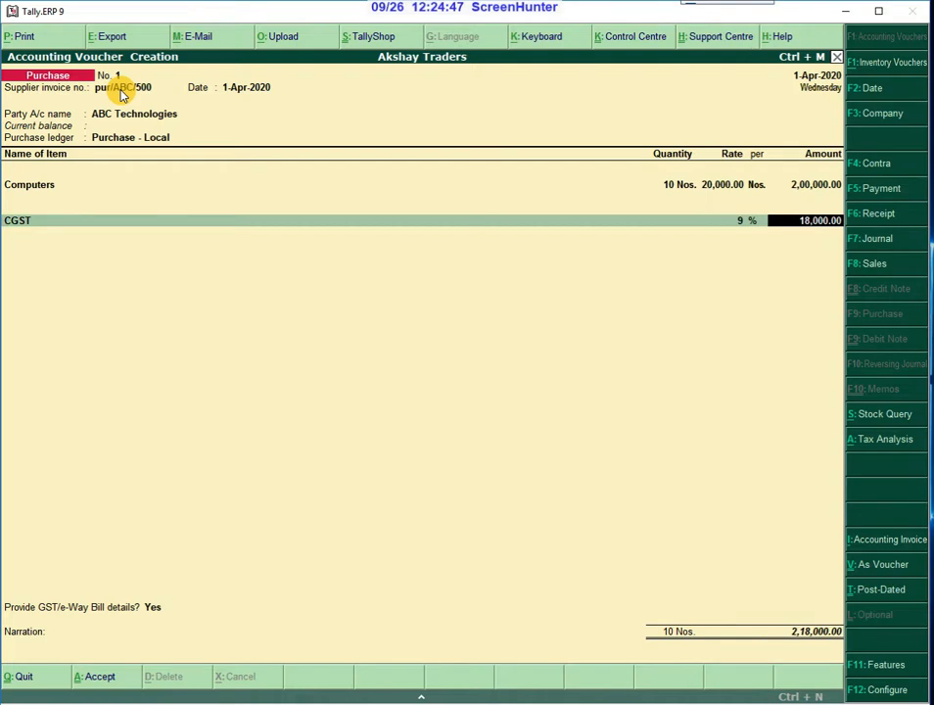
key(Return)
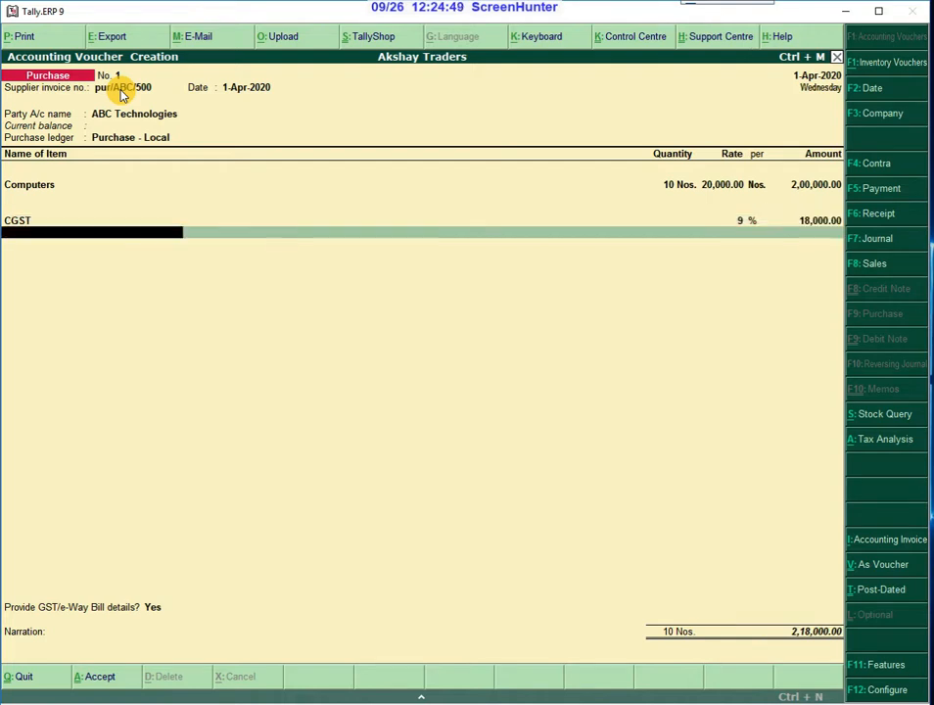
text(S)
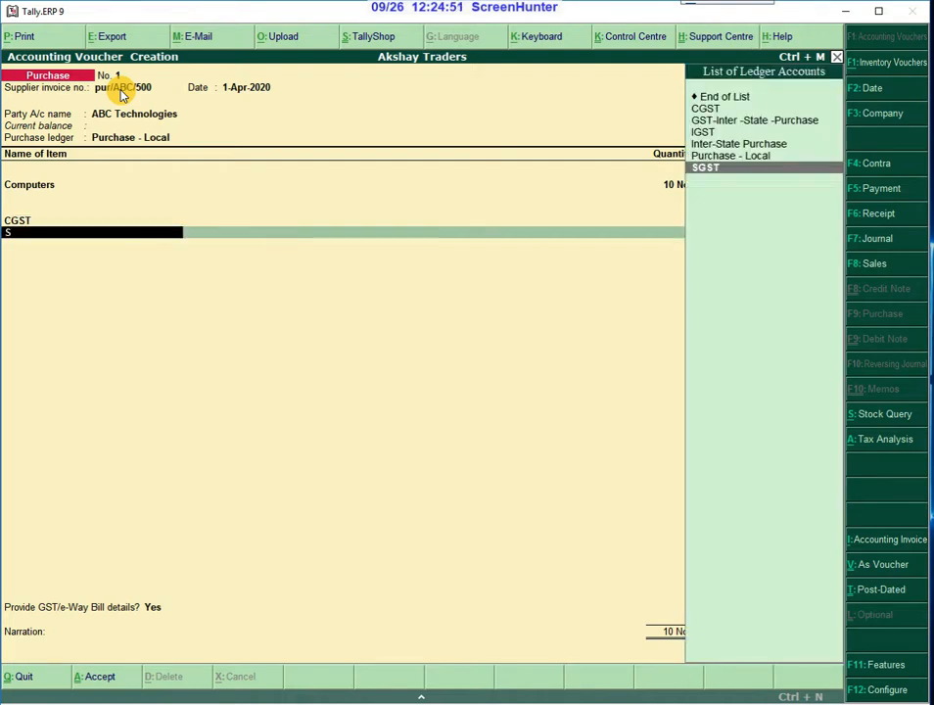
key(Return)
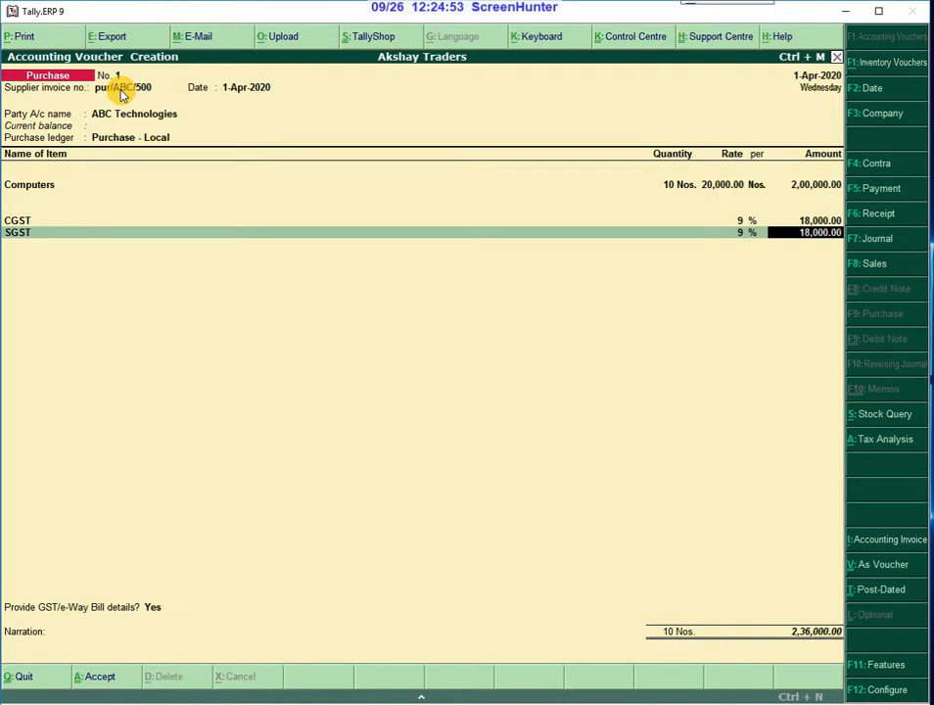
key(Return)
key(Return)
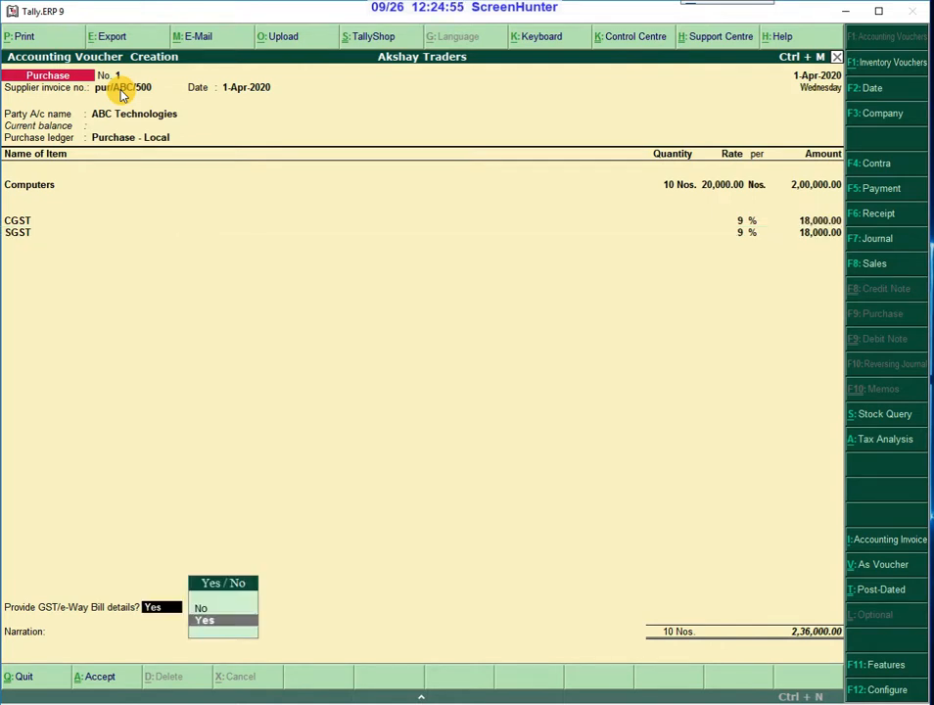
Step: Keep GST/e-Way Bill details at Yes and accept the statutory details with Road mode and Regular vehicle type, leaving the empty fields blank
key(Return)
key(Return)
key(Return)
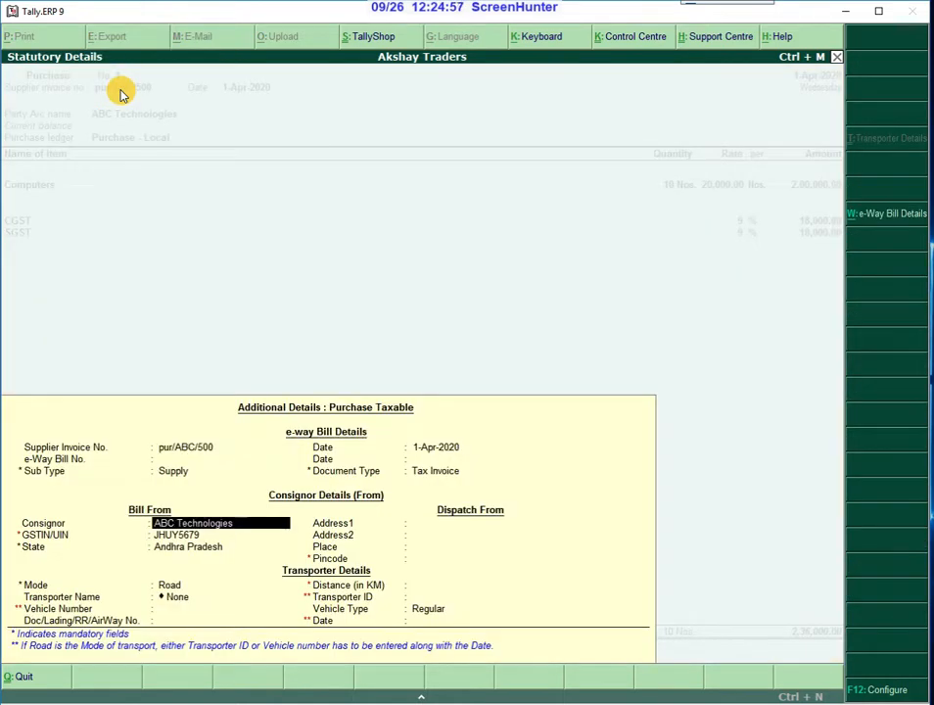
key(Return)
key(Return)
key(Return)
key(Return)
key(Return)
key(Return)
key(Return)
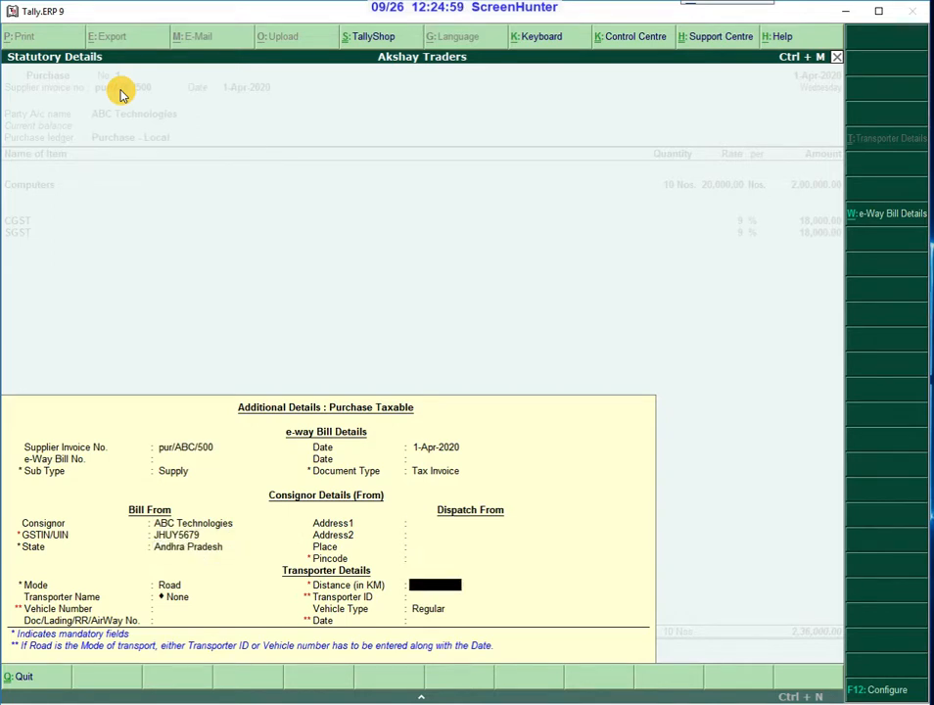
key(Return)
key(Return)
key(Return)
key(Return)
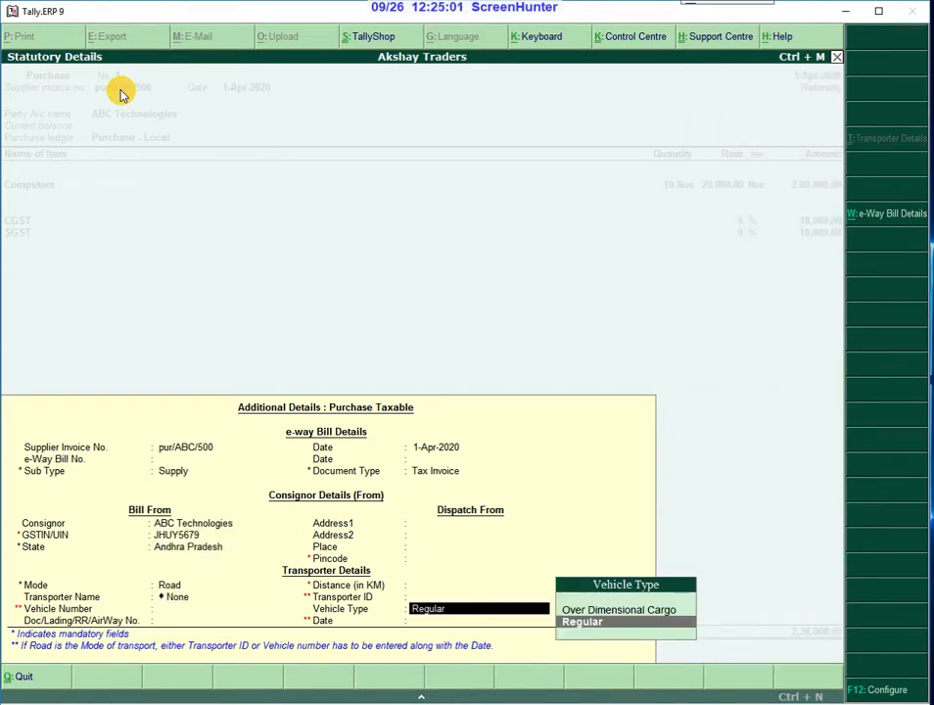
key(Return)
key(Return)
key(Return)
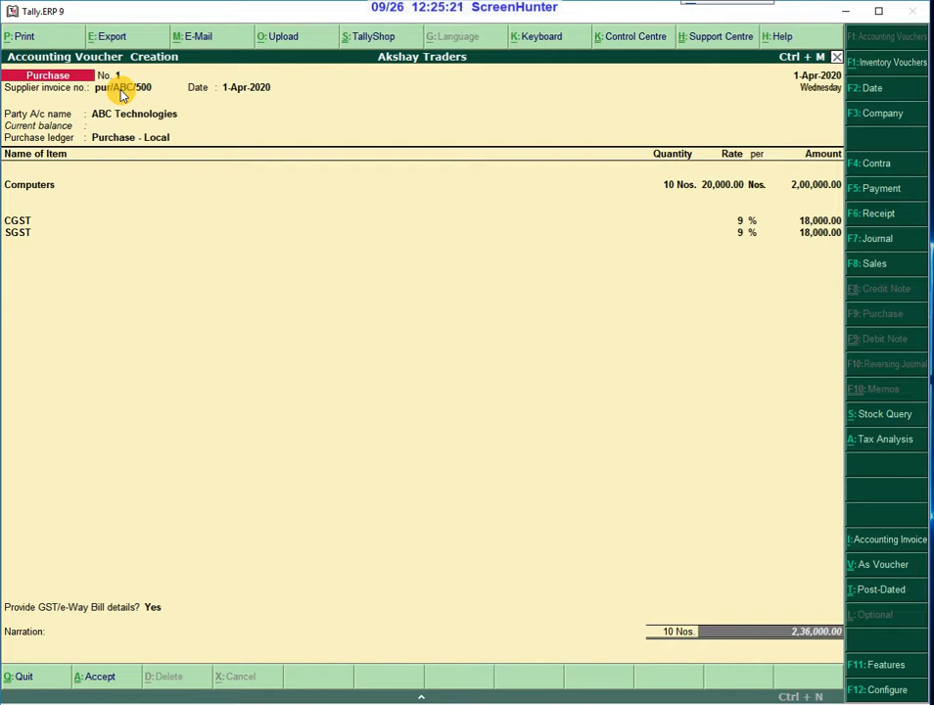
Step: Save the purchase voucher without a narration and return to the Gateway of Tally, keeping the program open
key(Return)
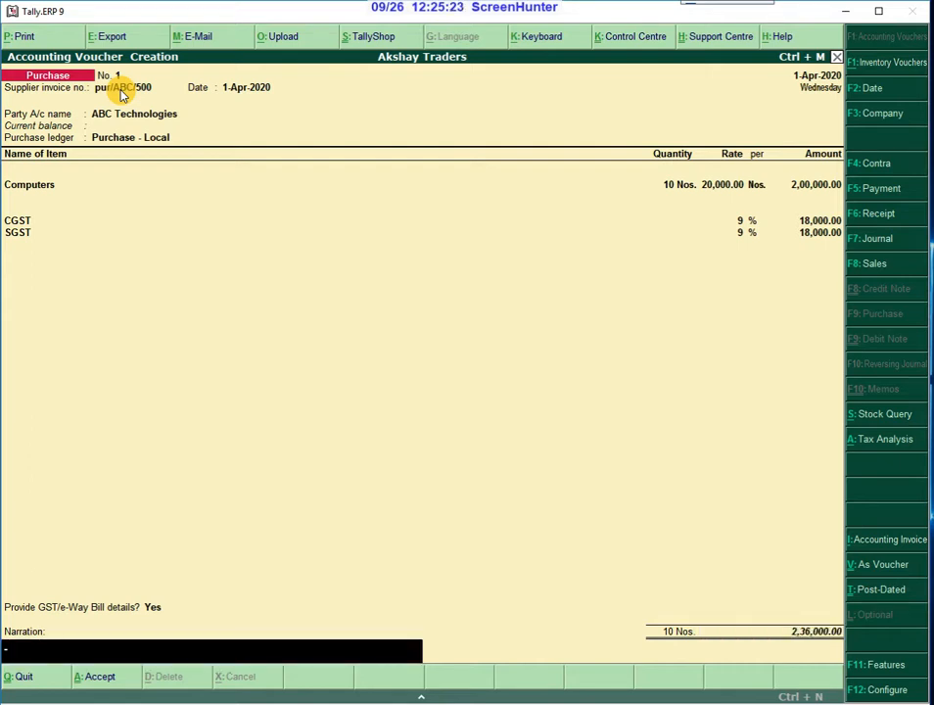
key(Return)
key(Return)
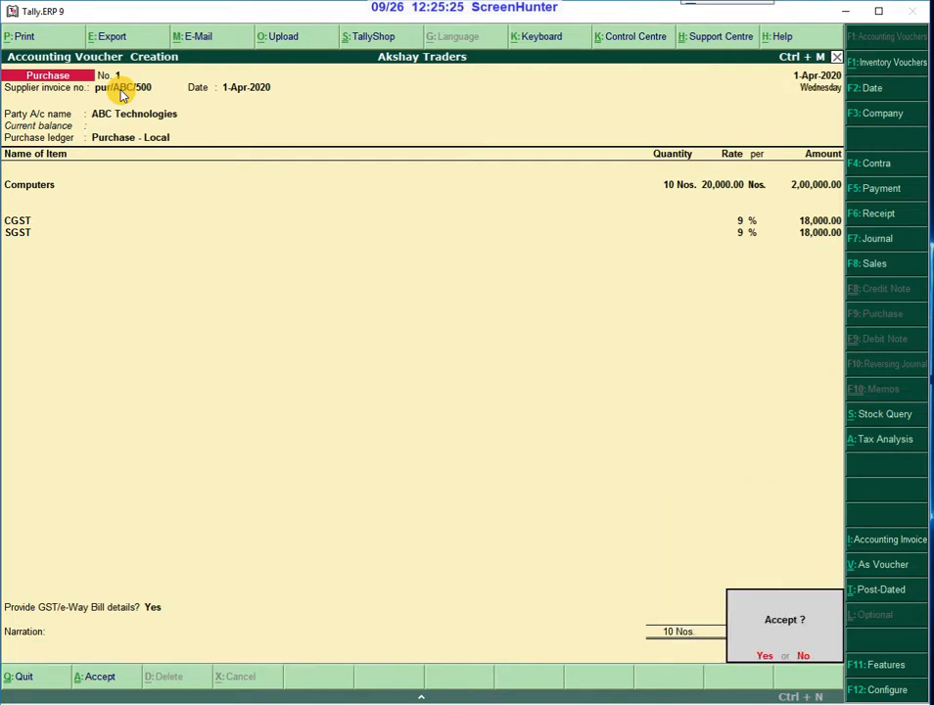
key(Return)
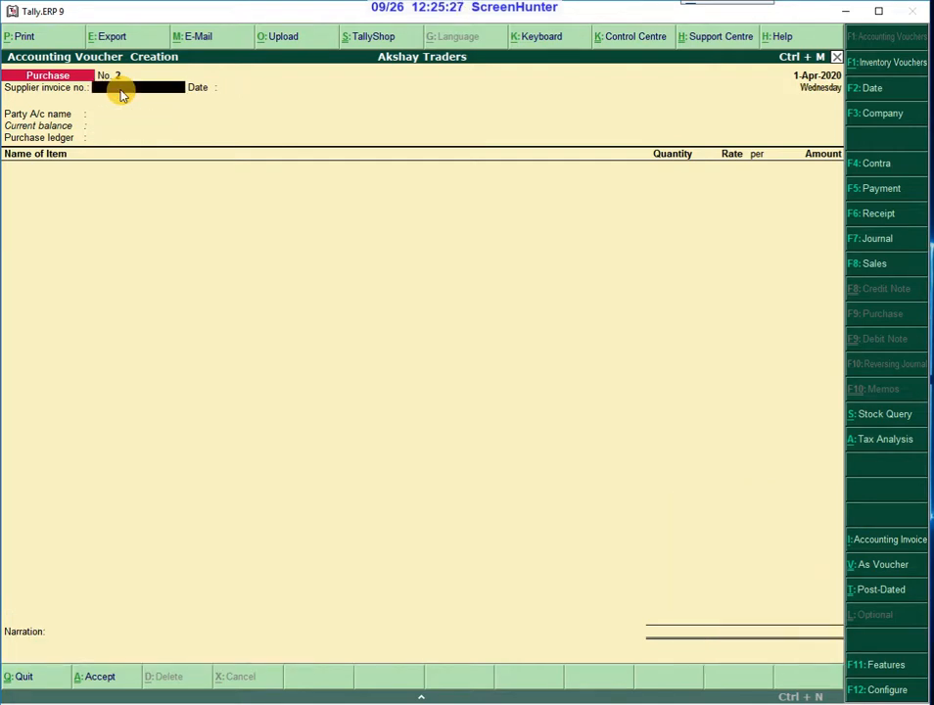
key(Escape)
key(Return)
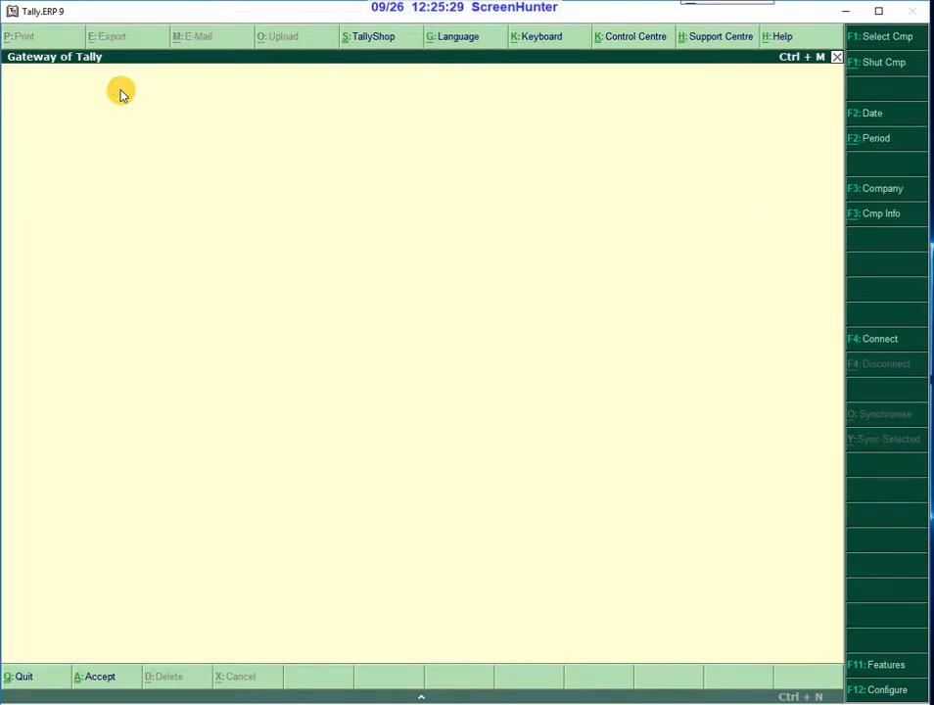
key(Escape)
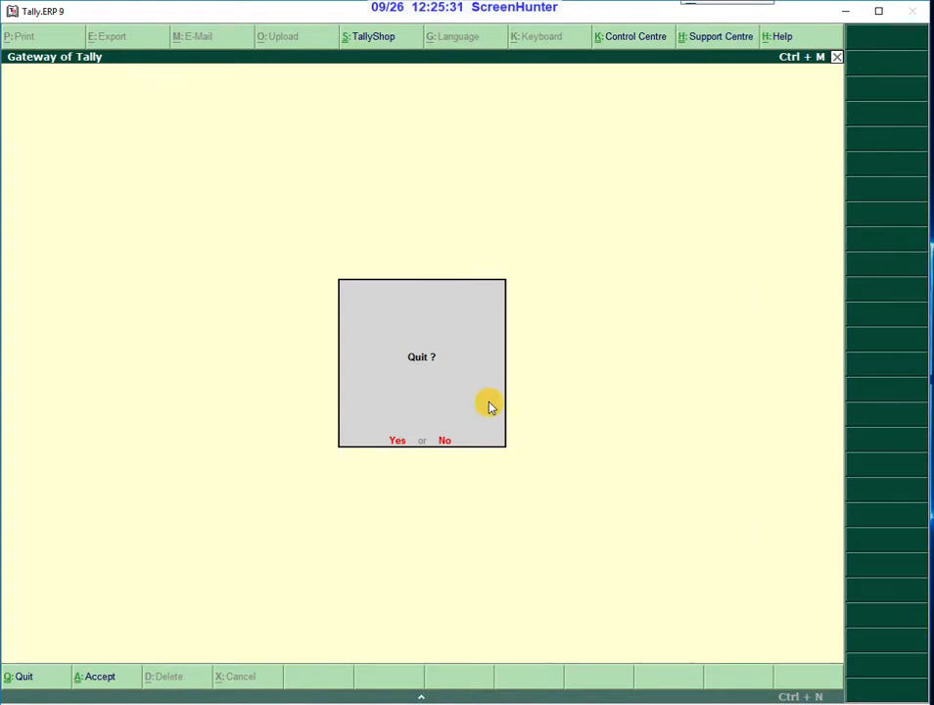
click(448, 441)
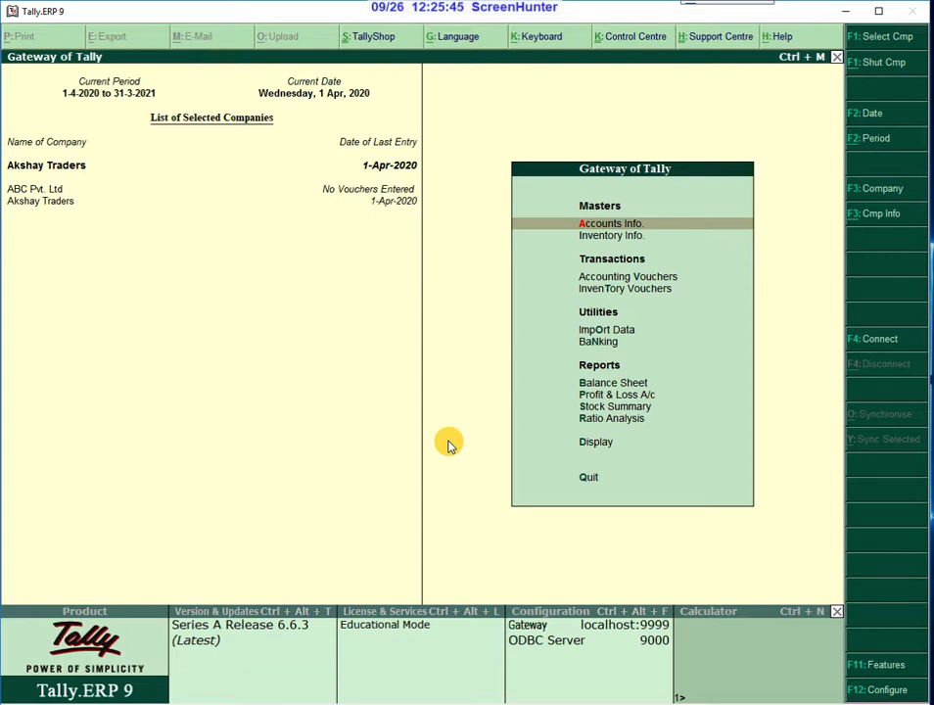
Step: Start creating a single ledger named Rajesh & Co. with no alias
key(Return)
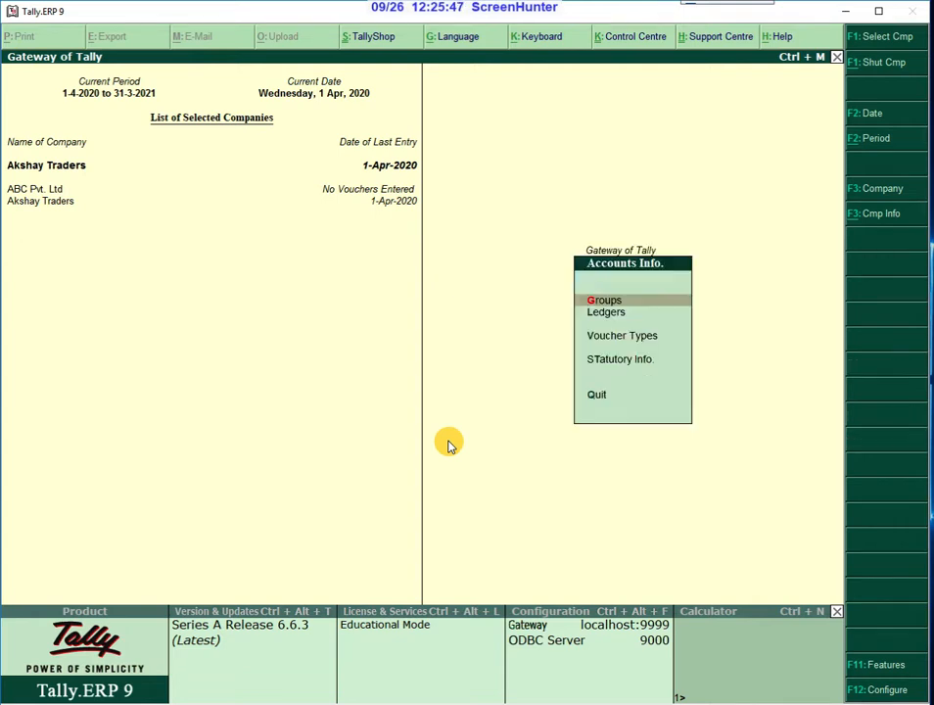
key(Down)
key(Return)
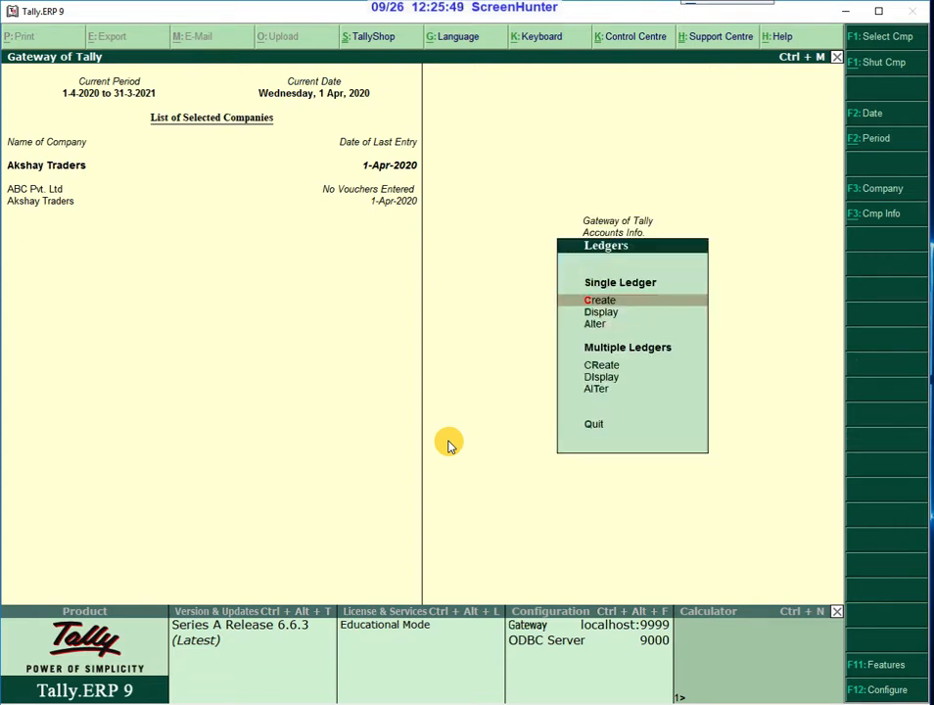
key(Return)
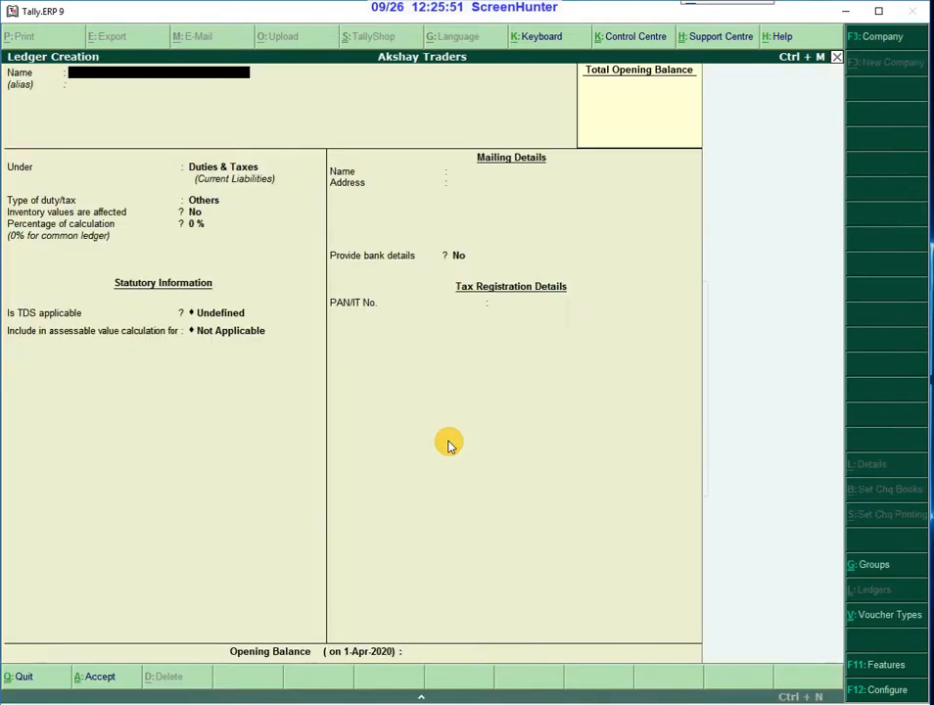
text(Rajesh & Co.)
key(Return)
key(Return)
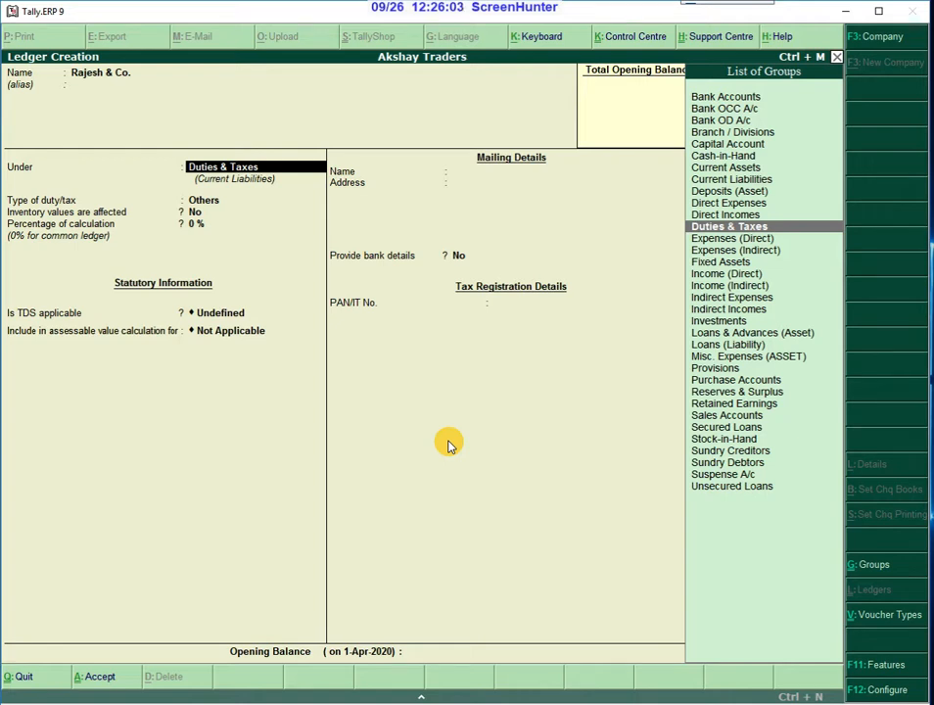
Step: Place the Rajesh & Co. ledger under the Sundry Debtors group
key(Down)
key(Down)
key(Down)
key(Down)
key(Down)
key(Down)
key(Down)
key(Down)
key(Down)
key(Down)
key(Down)
key(Down)
key(Down)
key(Down)
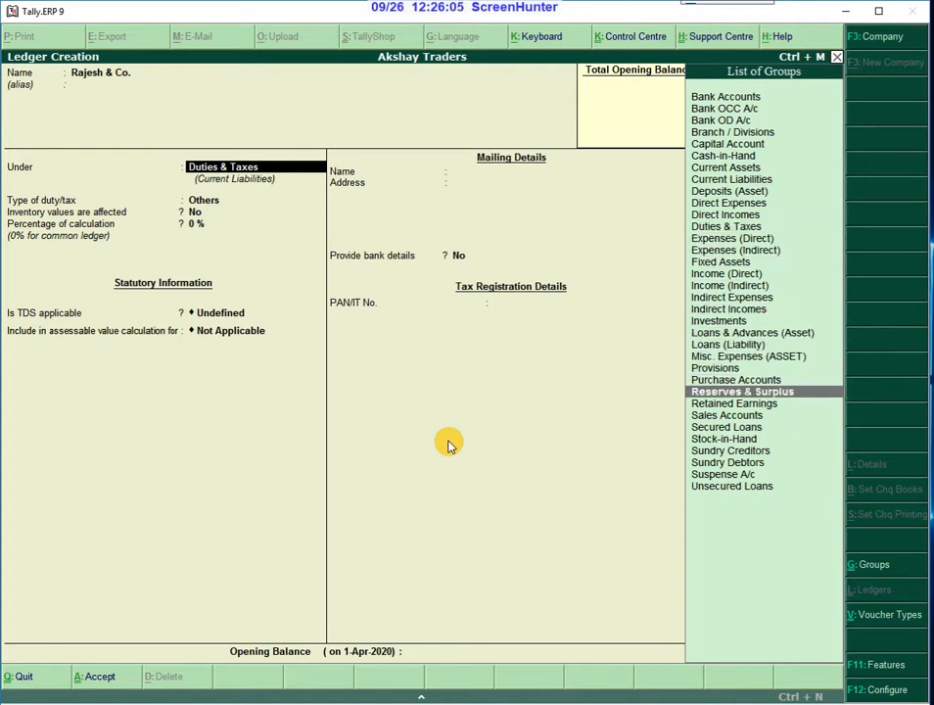
key(Down)
key(Down)
key(Down)
key(Down)
key(Down)
key(Down)
key(Return)
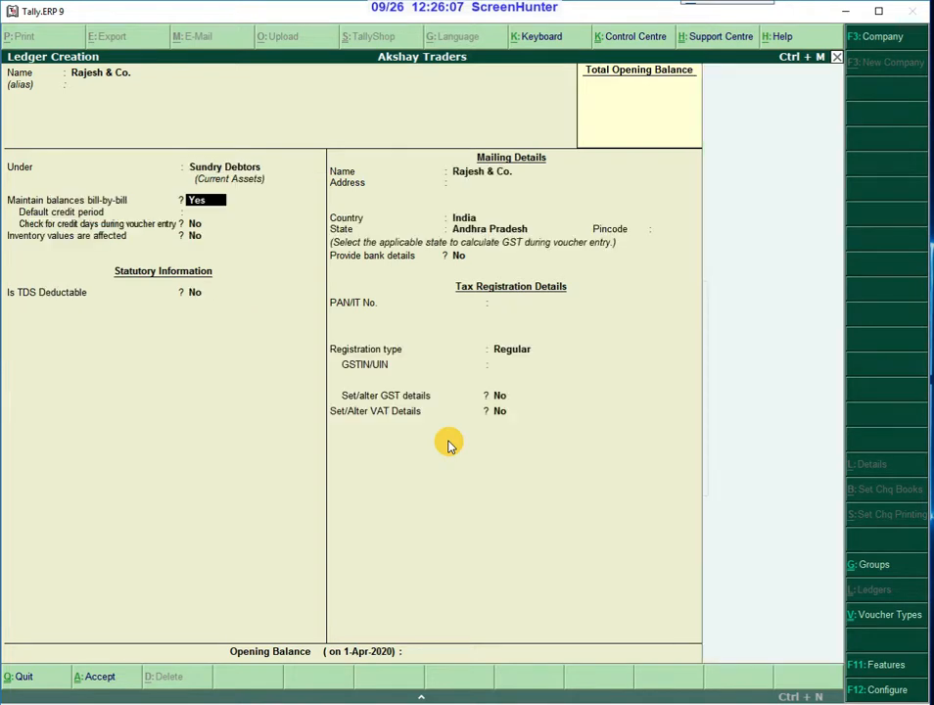
Step: Keep bill-by-bill balances at Yes, leave the default credit period blank, and keep credit-day checking and TDS Deductable at No
key(Return)
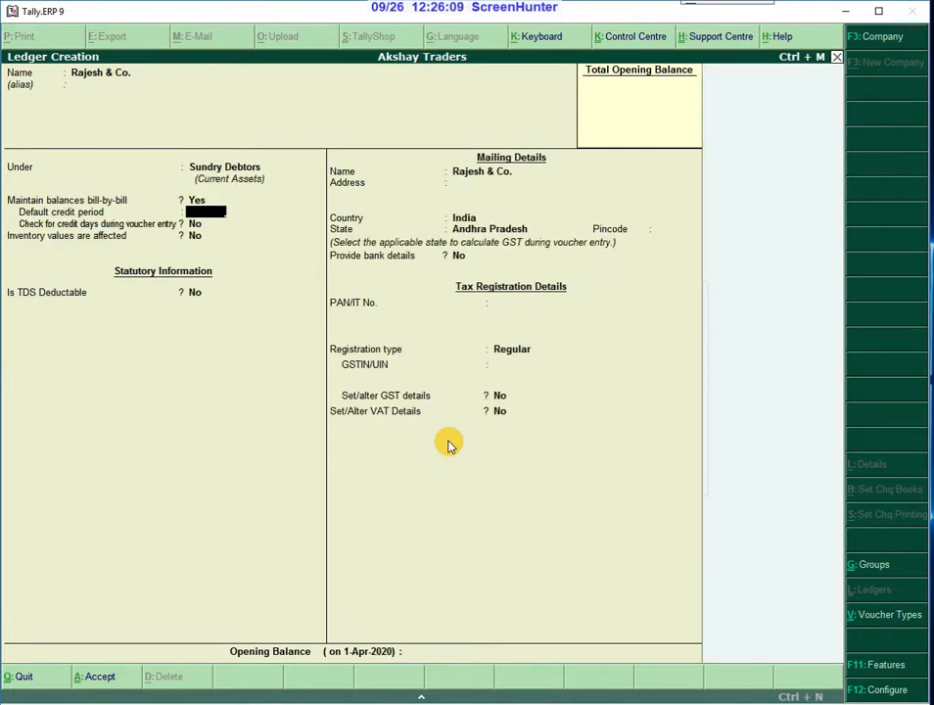
key(Return)
key(Return)
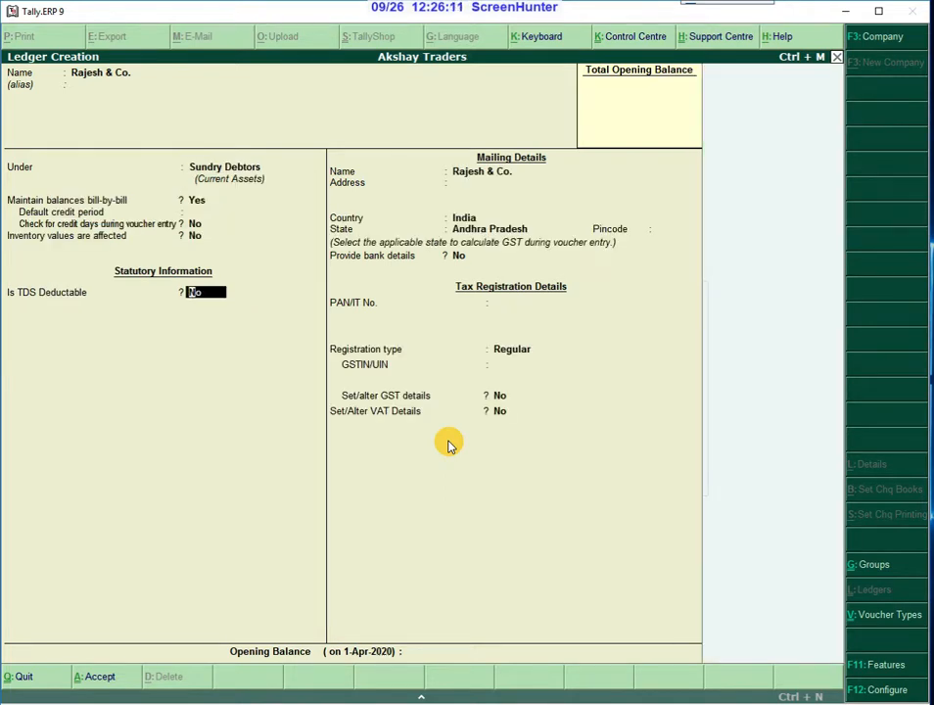
key(Return)
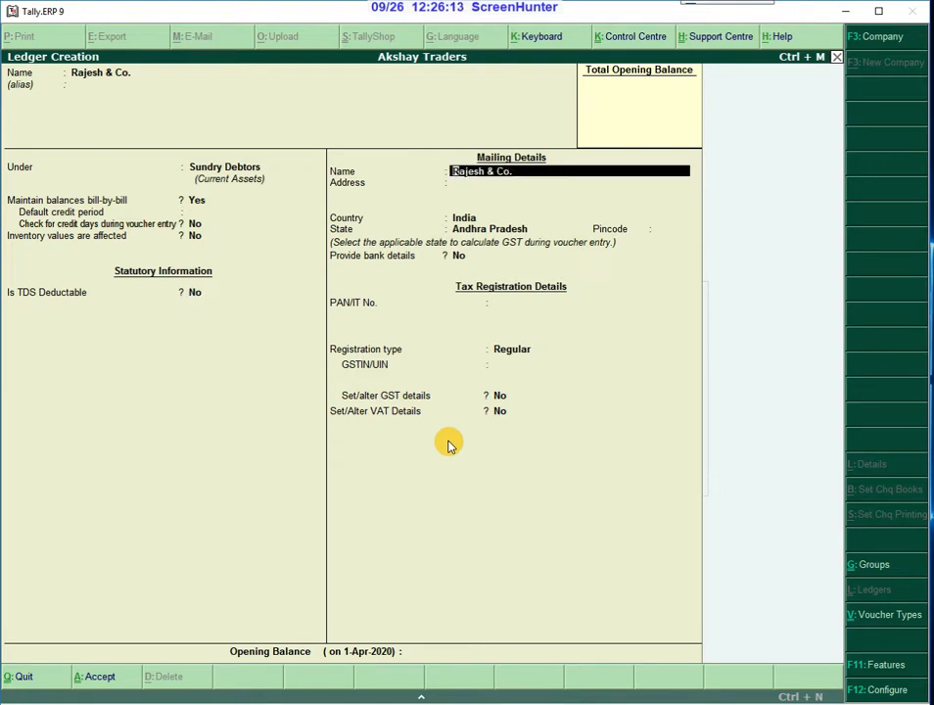
Step: Accept the mailing details with country India and state Andhra Pradesh, leaving the address, pincode and PAN blank and bank details at No
key(Return)
key(Return)
key(Return)
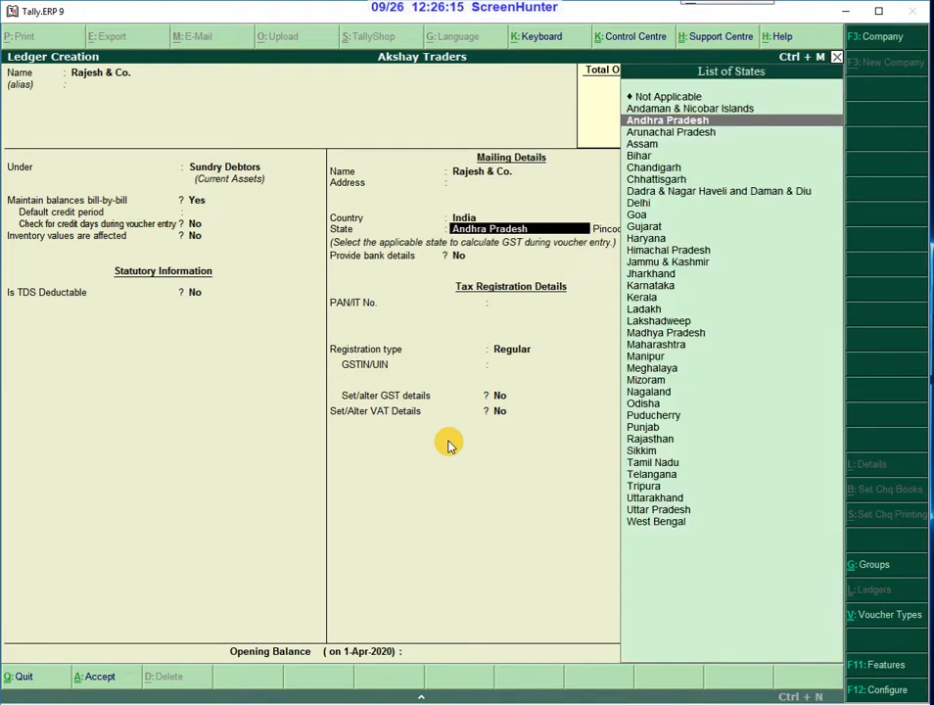
key(Return)
key(Return)
key(Return)
key(Return)
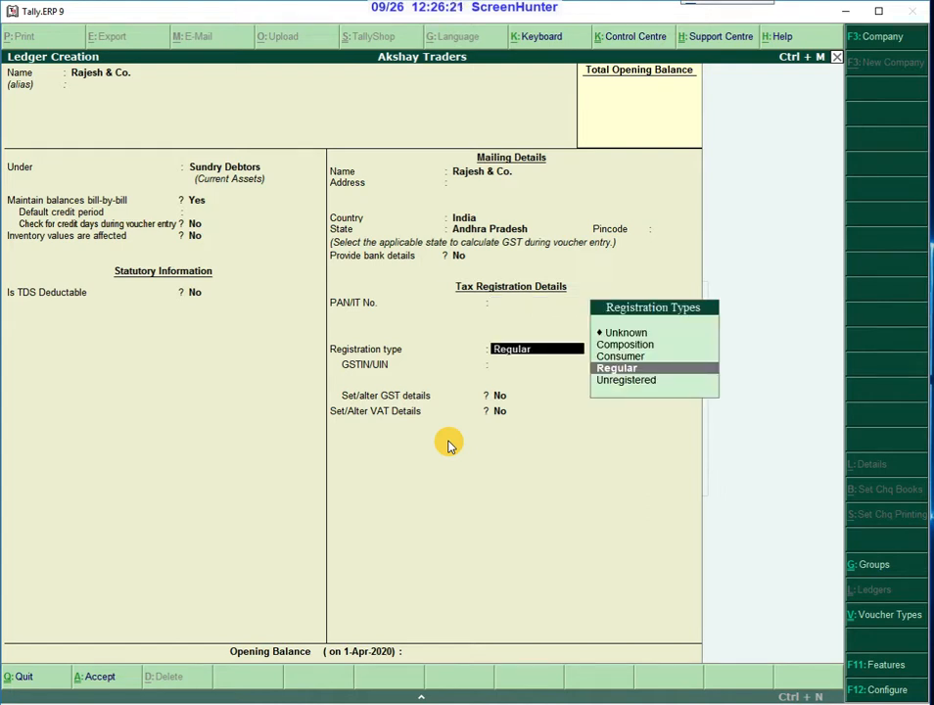
Step: Keep the registration type Regular and enter the party's GSTIN/UIN
key(Return)
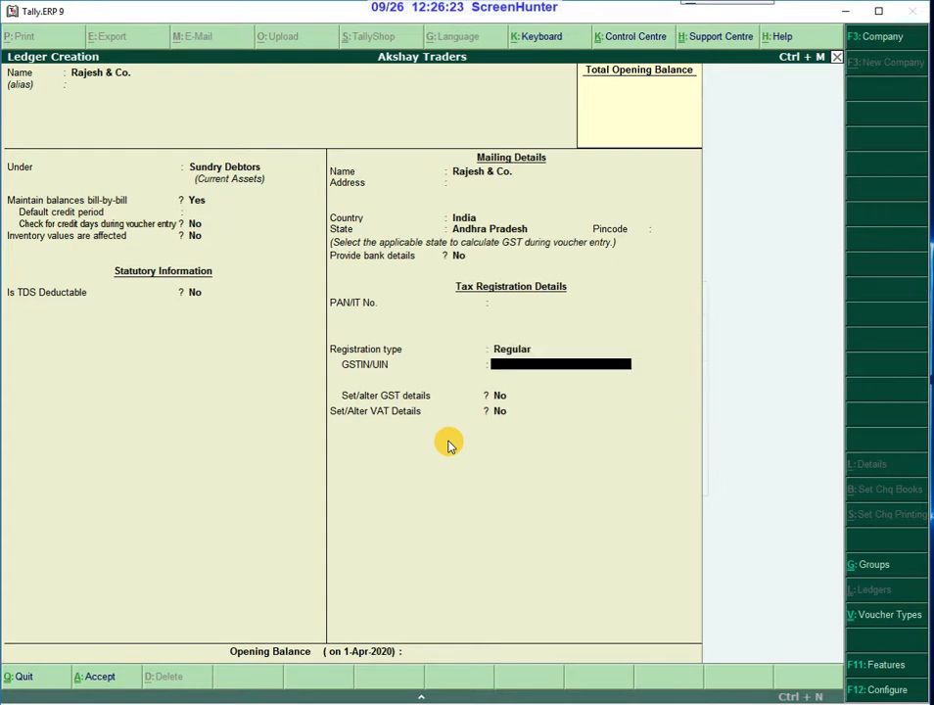
text(HJKUI6789)
key(Return)
key(Return)
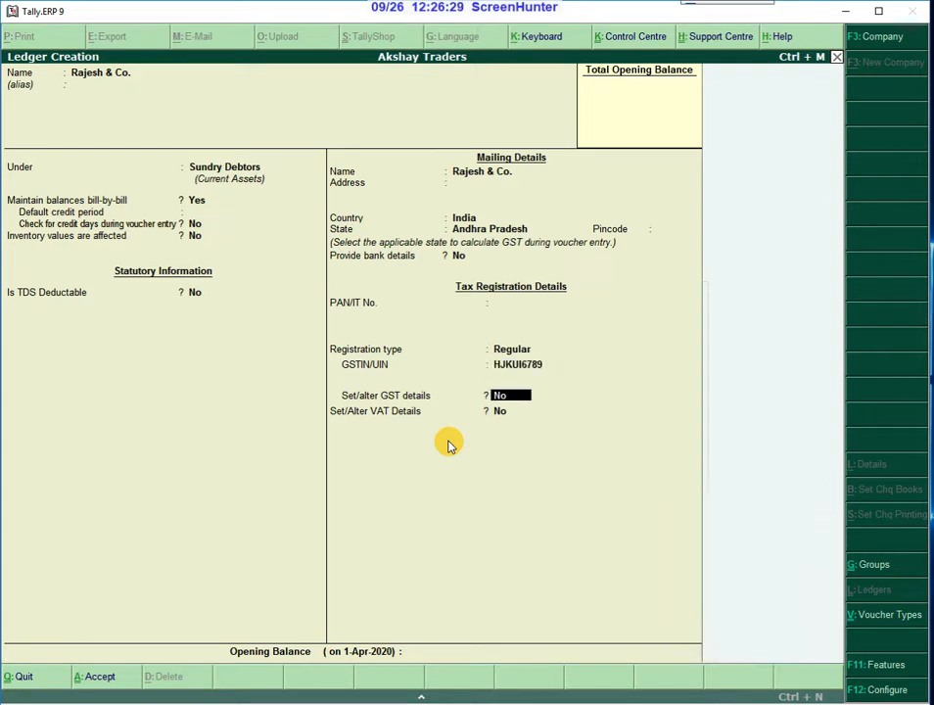
Step: Set Set/alter GST details to Yes and accept Regular registration, Not Applicable party type and No for the remaining options
text(y)
key(Return)
key(Return)
key(Return)
key(Return)
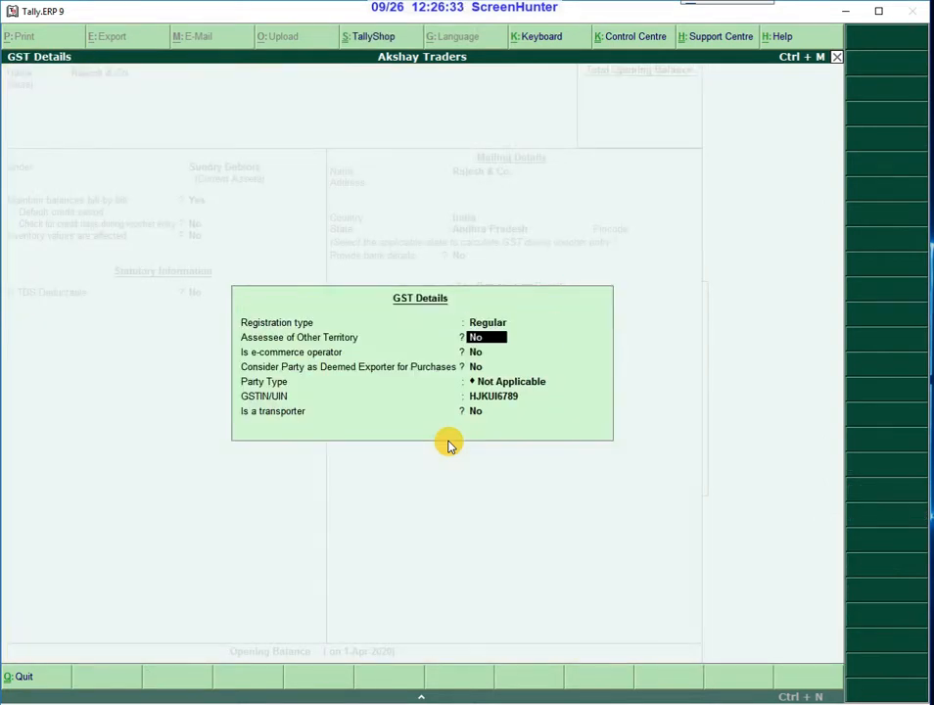
key(Return)
key(Return)
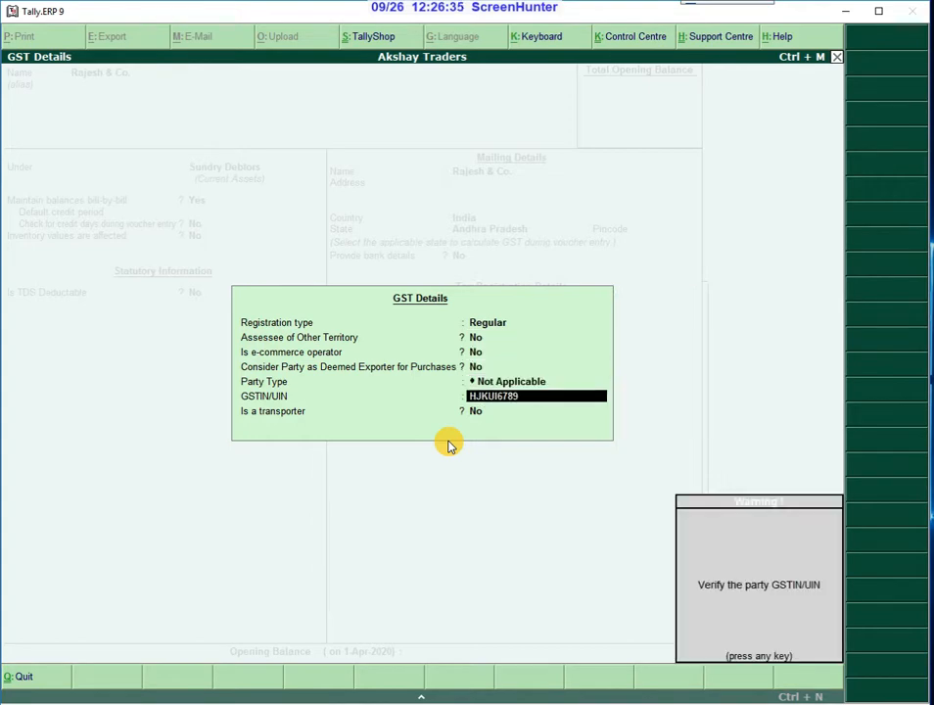
key(Return)
key(Return)
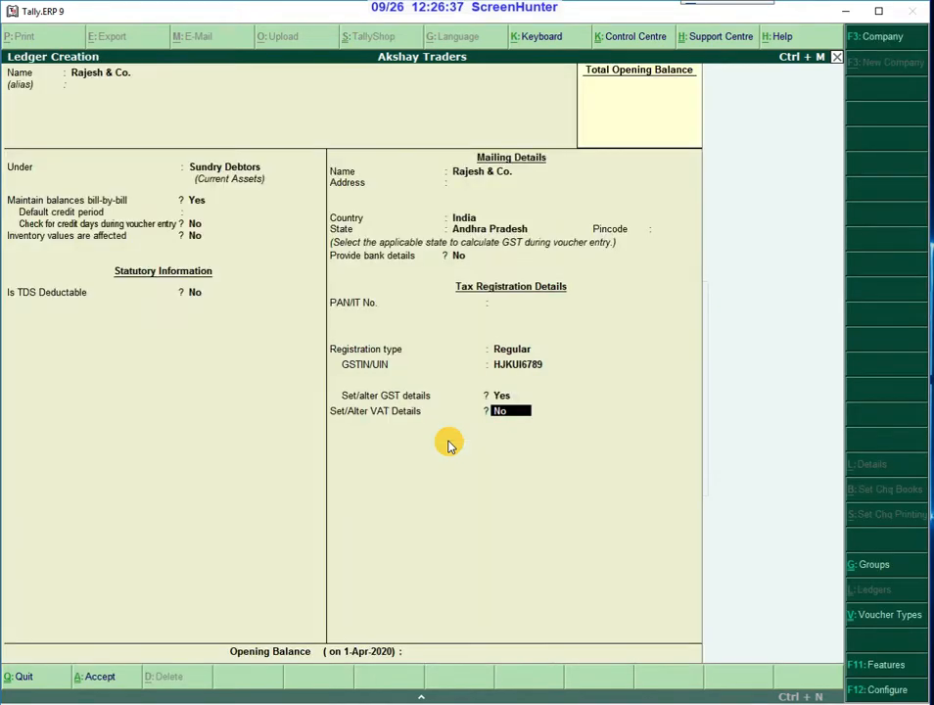
Step: Keep VAT details at No, leave the opening balance blank and save the Rajesh & Co. ledger
key(Return)
key(Return)
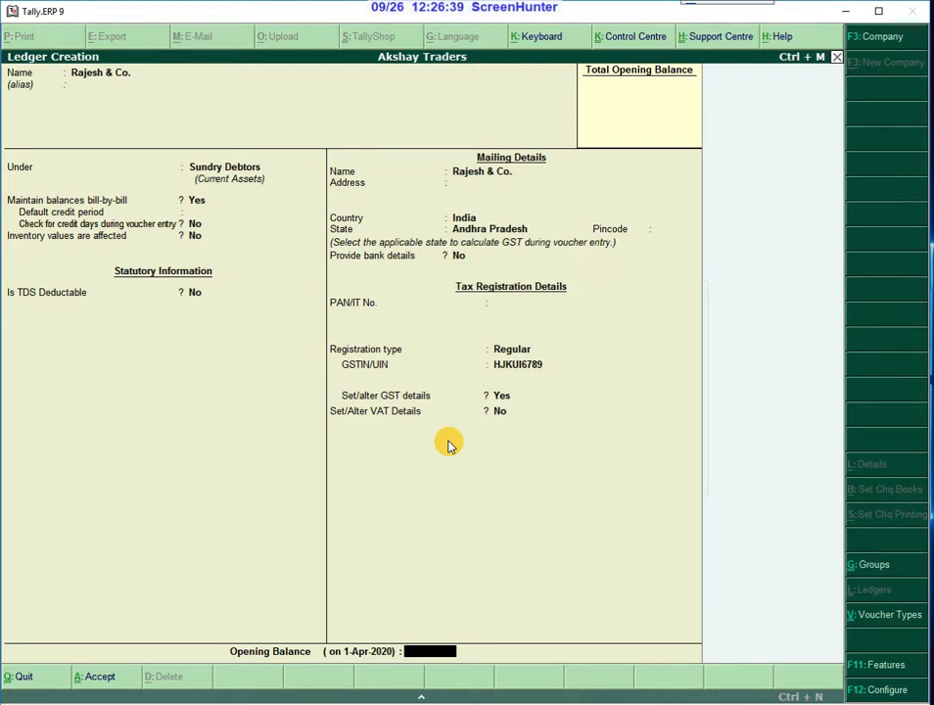
key(Return)
key(Return)
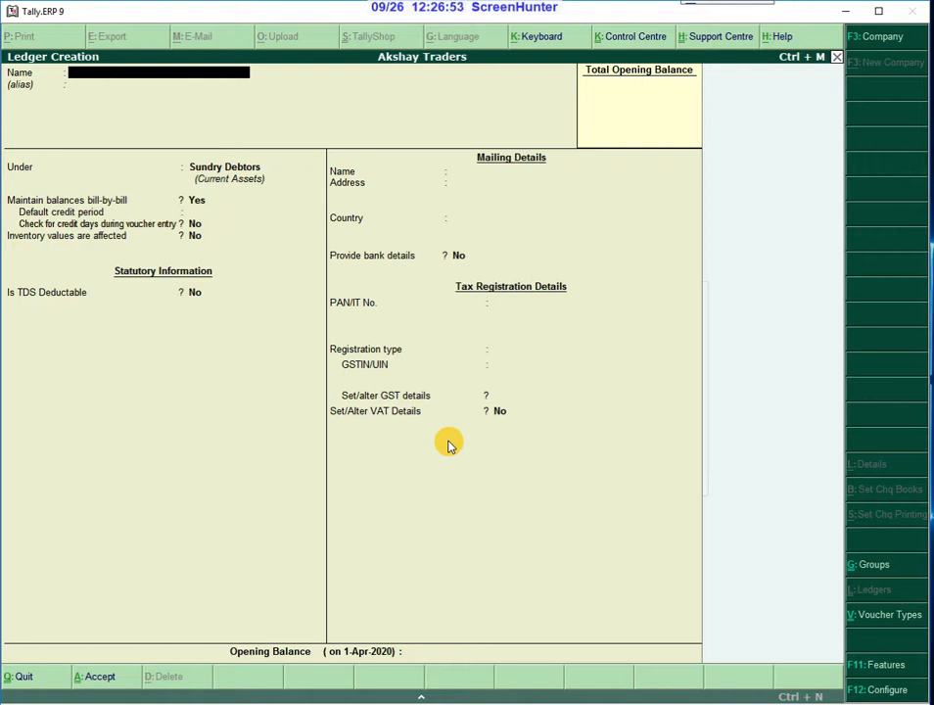
Step: Create a ledger named Sales@18% under Sales Accounts, with inventory values affected and the ledger type Not Applicable
text(Sales @18%)
key(Return)
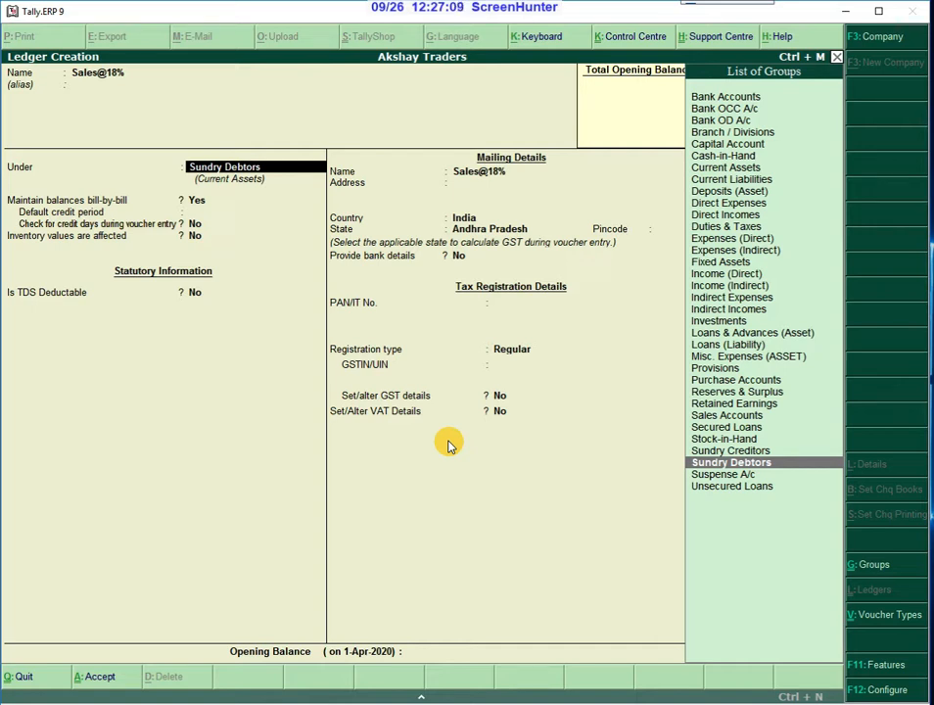
key(Up)
key(Up)
key(Up)
key(Up)
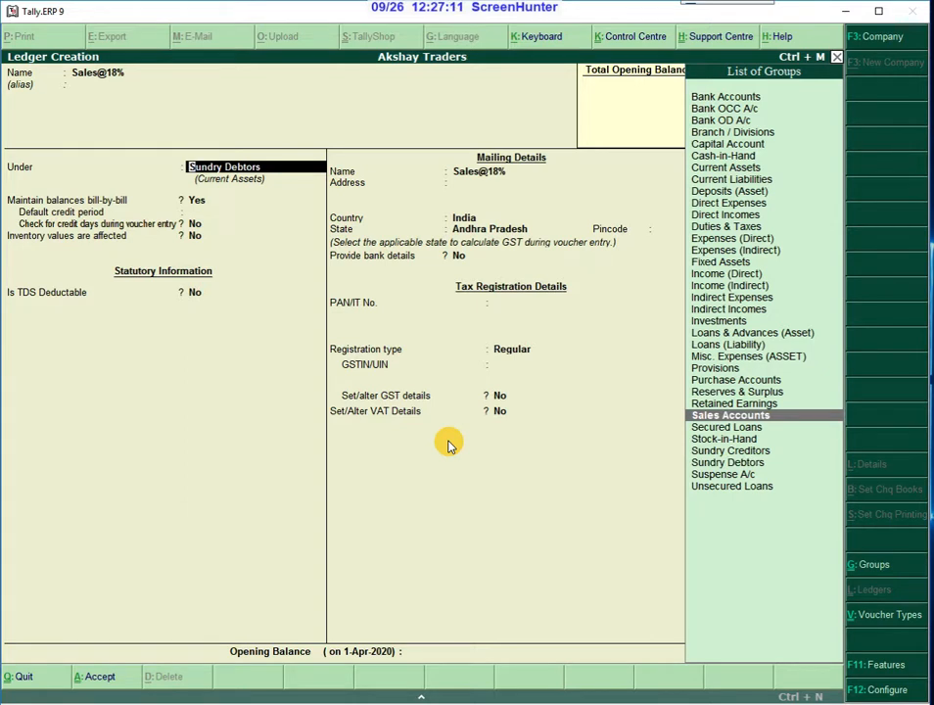
key(Return)
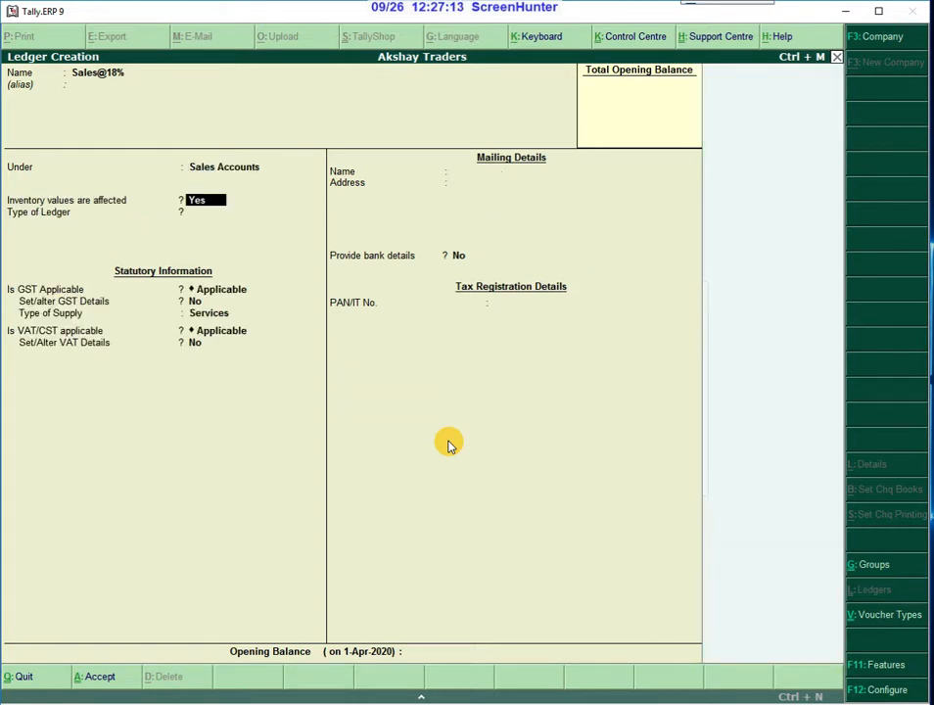
key(Return)
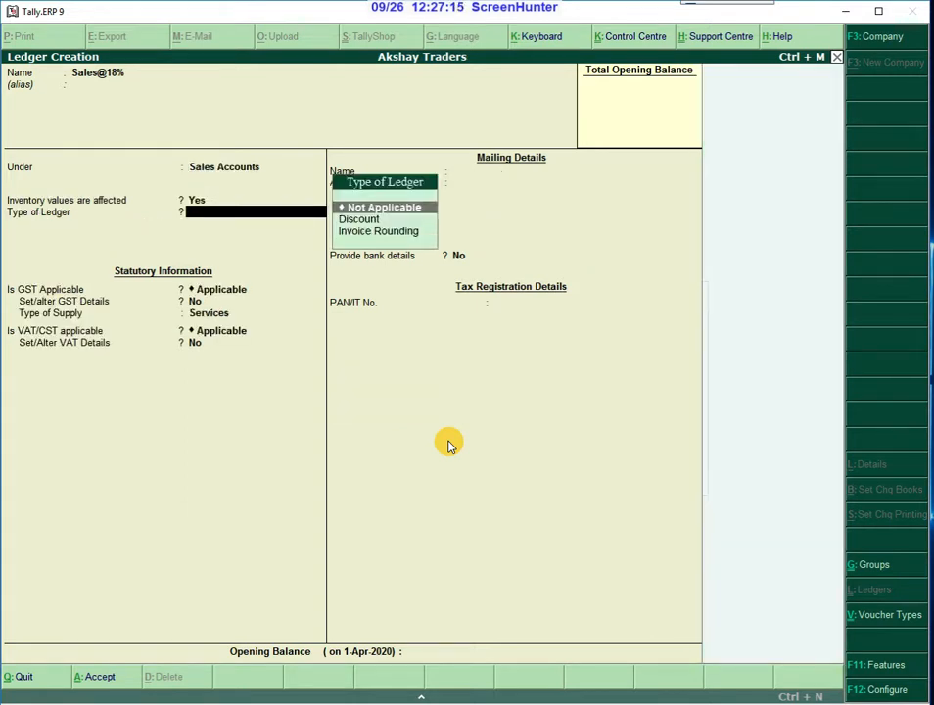
key(Return)
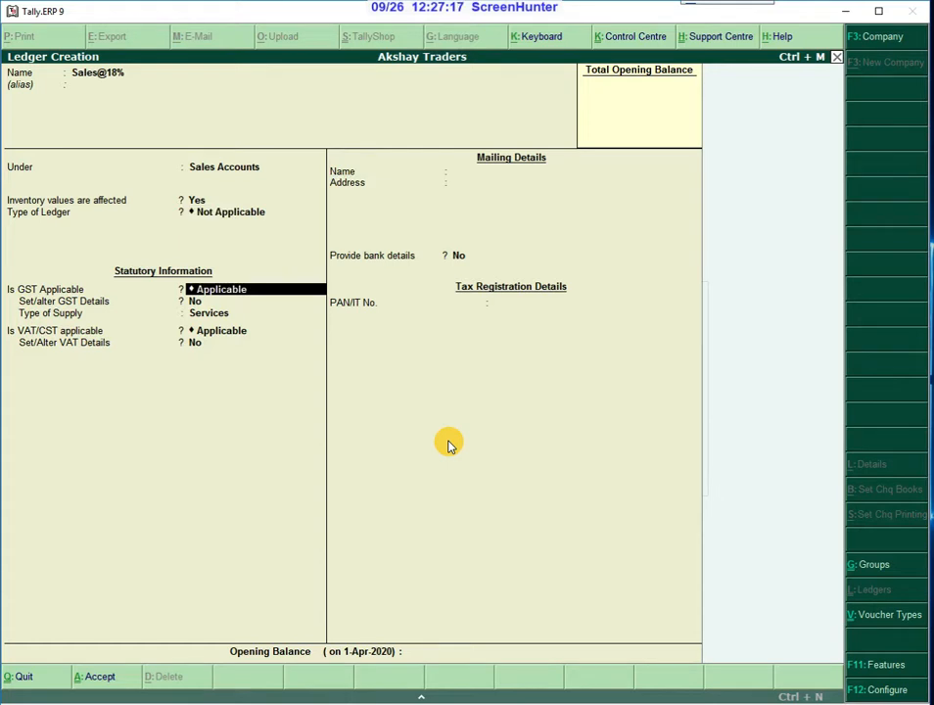
Step: Keep GST applicable and set the ledger's GST details to Taxable with 18% integrated tax, leaving the nature of transaction Not Applicable
key(Return)
text(y)
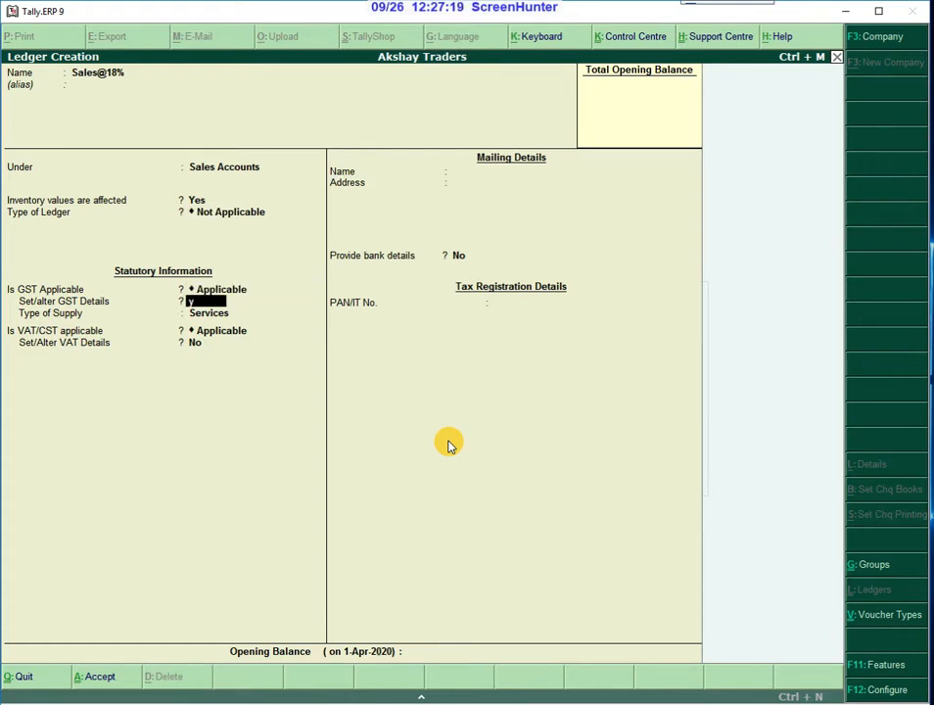
key(Return)
key(Return)
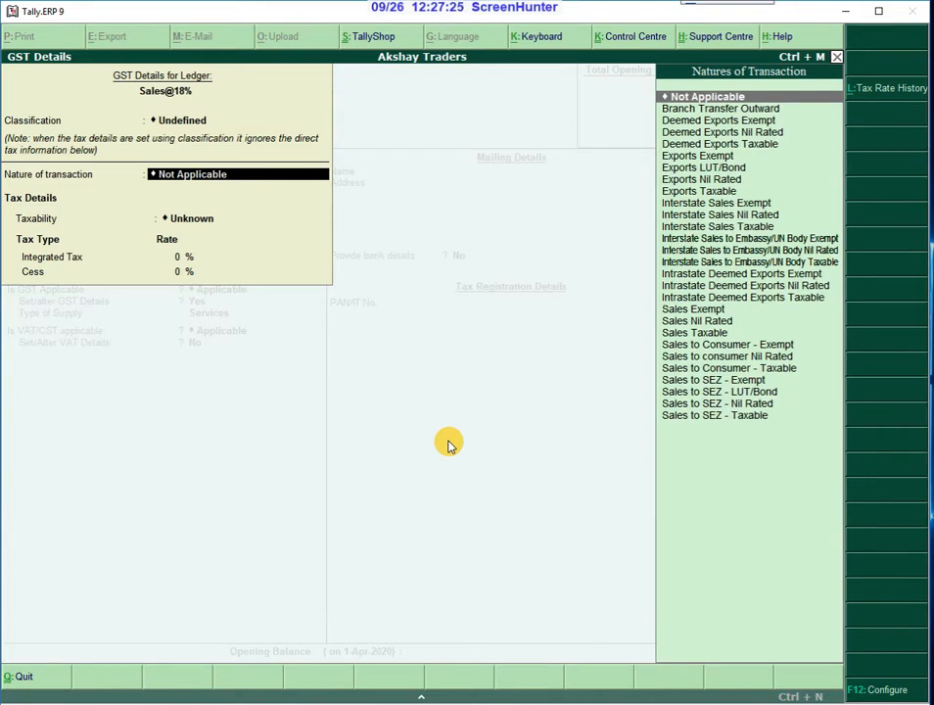
key(Return)
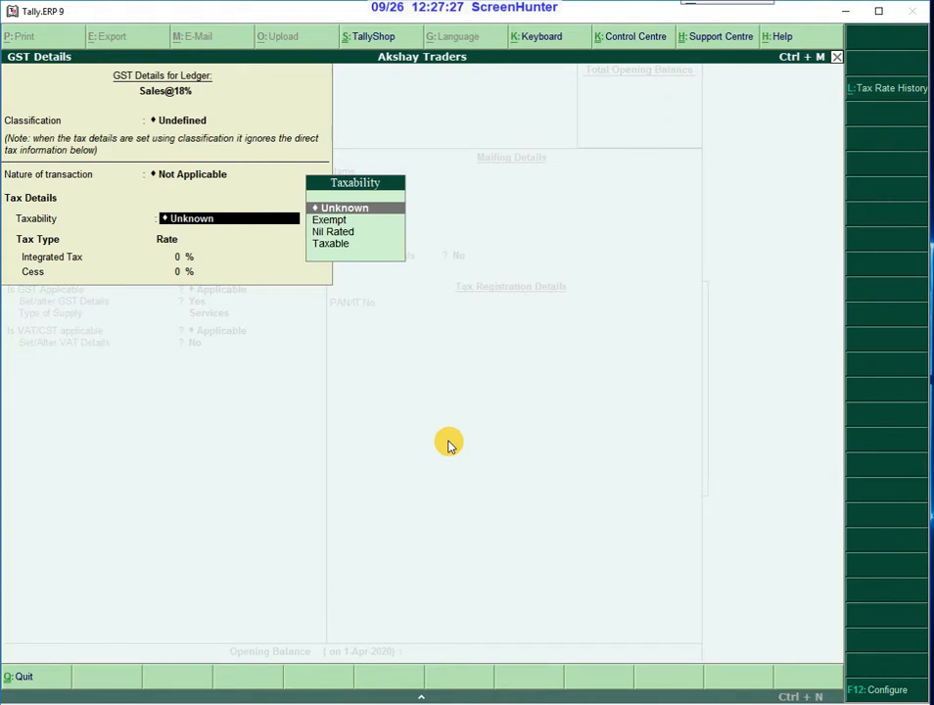
key(Down)
key(Down)
key(Down)
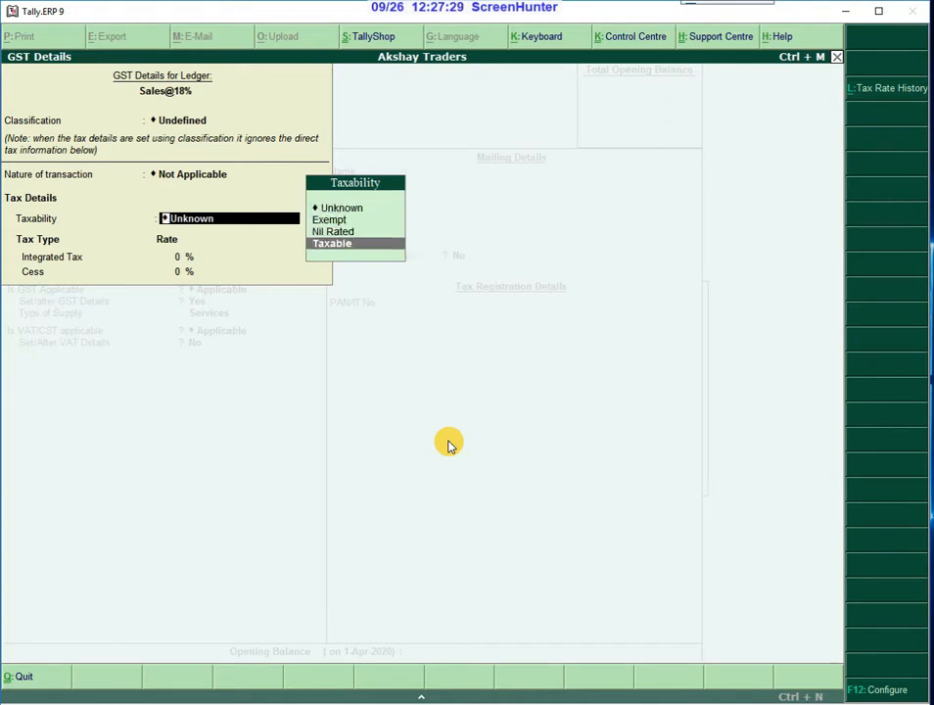
key(Return)
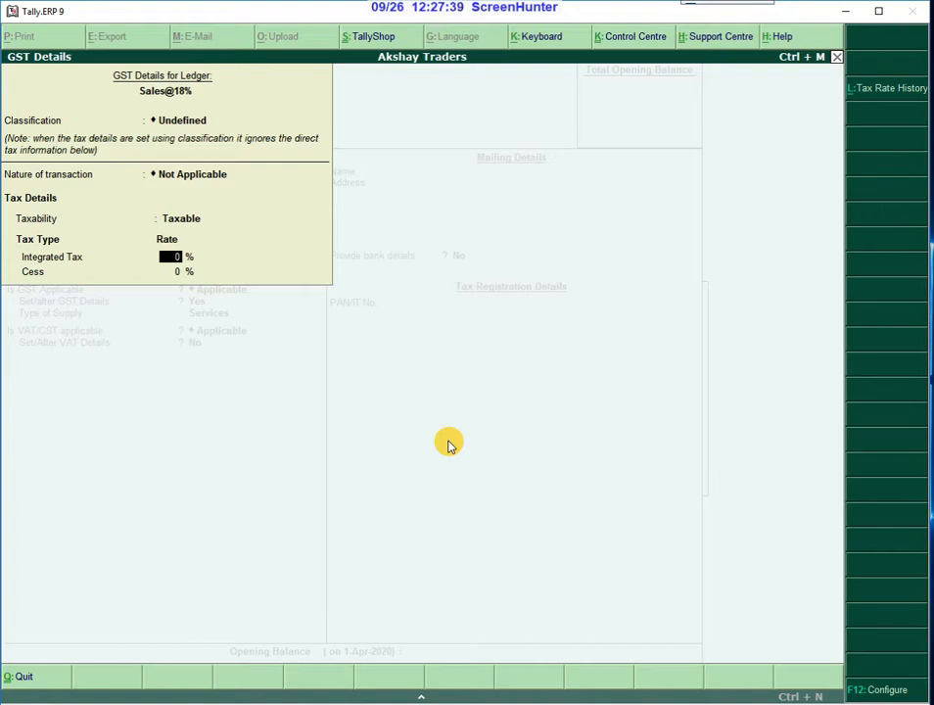
text(18)
key(Return)
key(Return)
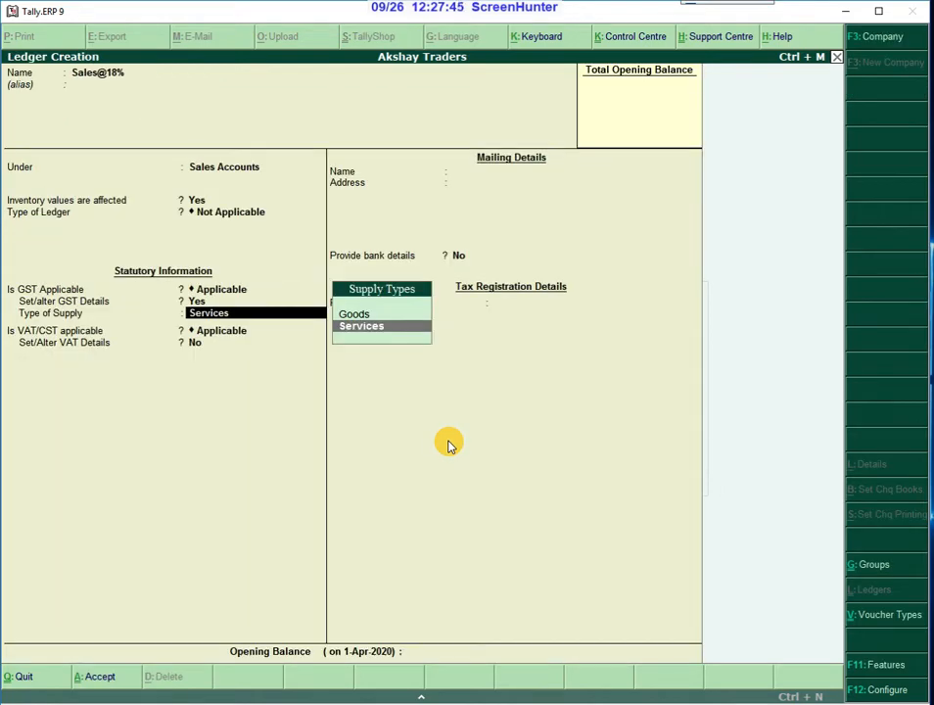
Step: Set the type of supply to Goods, keep VAT details at No and save the Sales@18% ledger without an opening balance
key(Up)
key(Return)
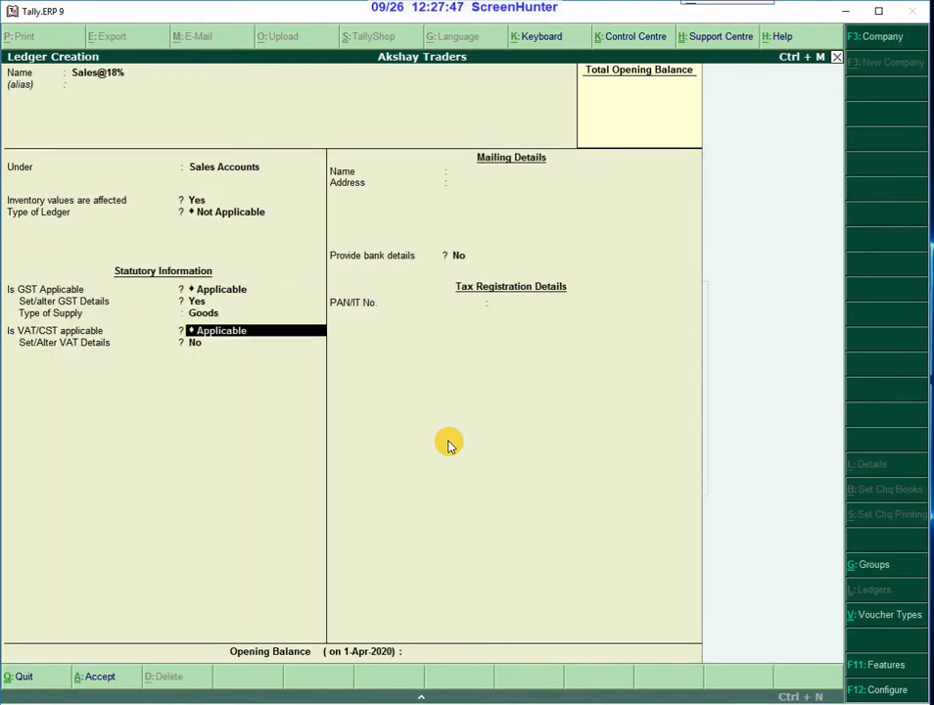
key(Return)
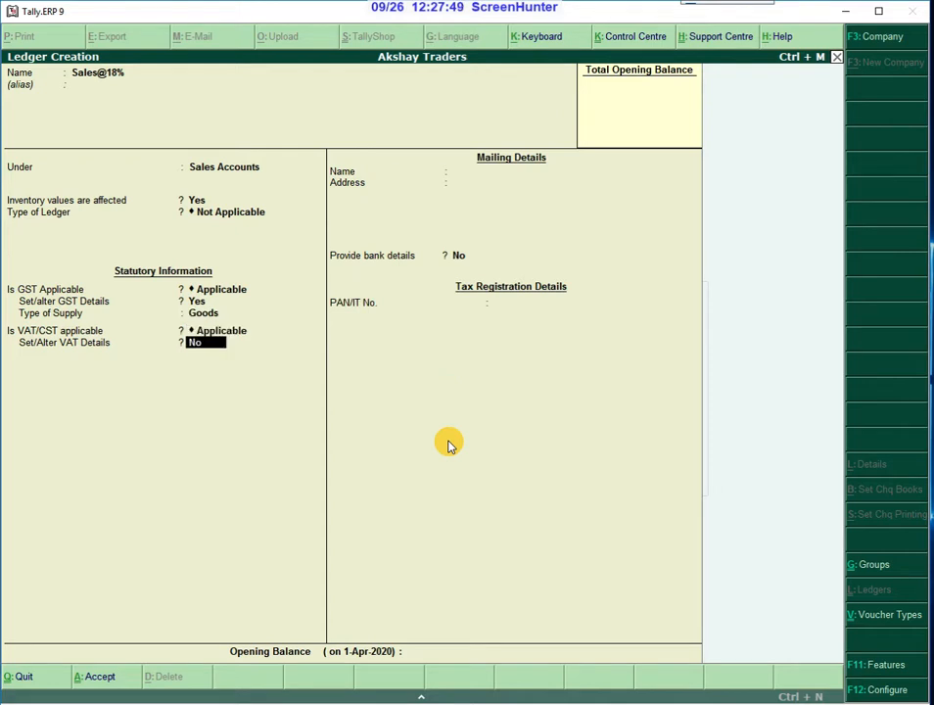
key(Return)
key(Return)
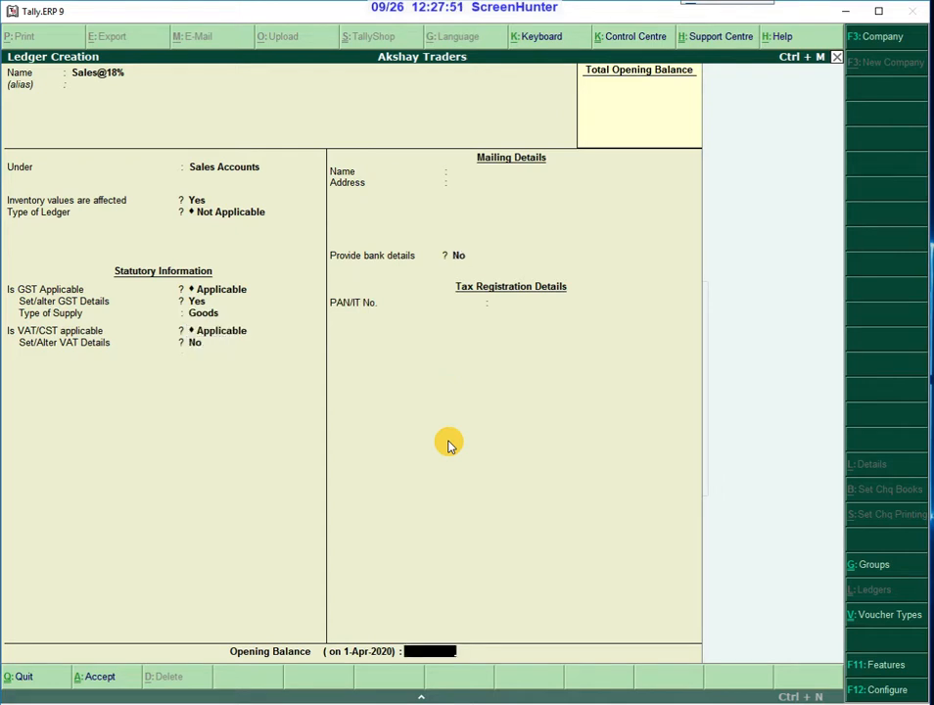
key(Return)
key(Return)
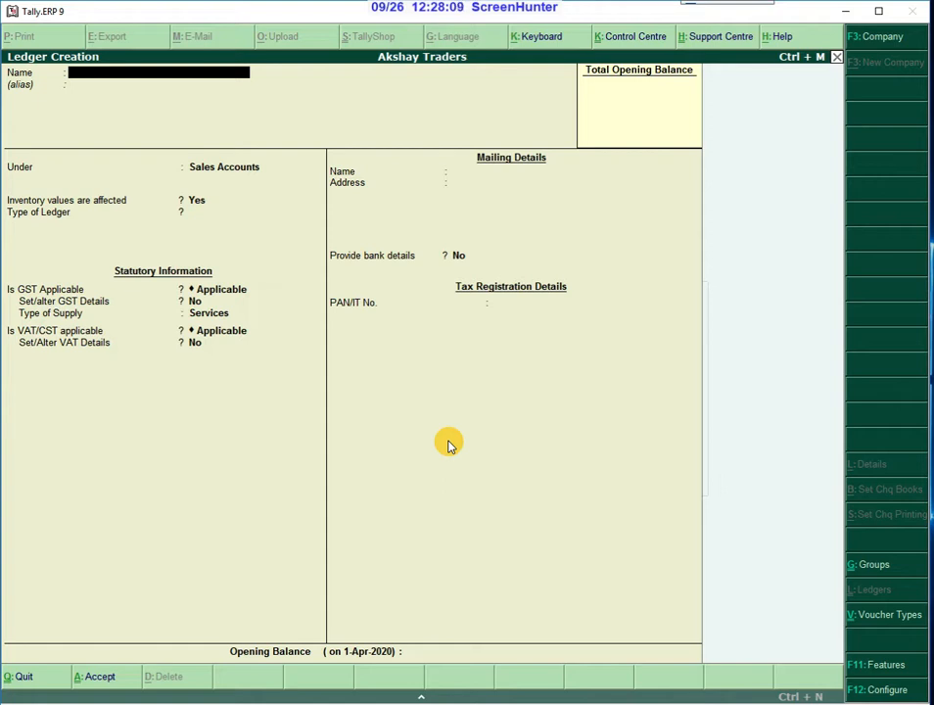
Step: Name the new ledger Output CGST@9% and leave its alias blank
text(OutputCGST)
key(Return)
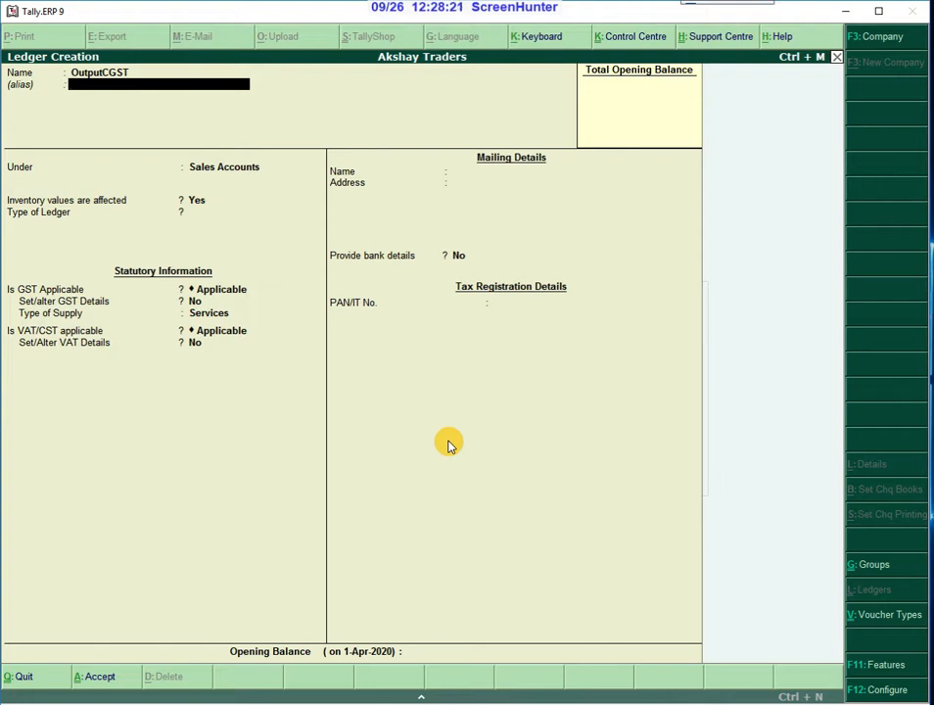
key(Up)
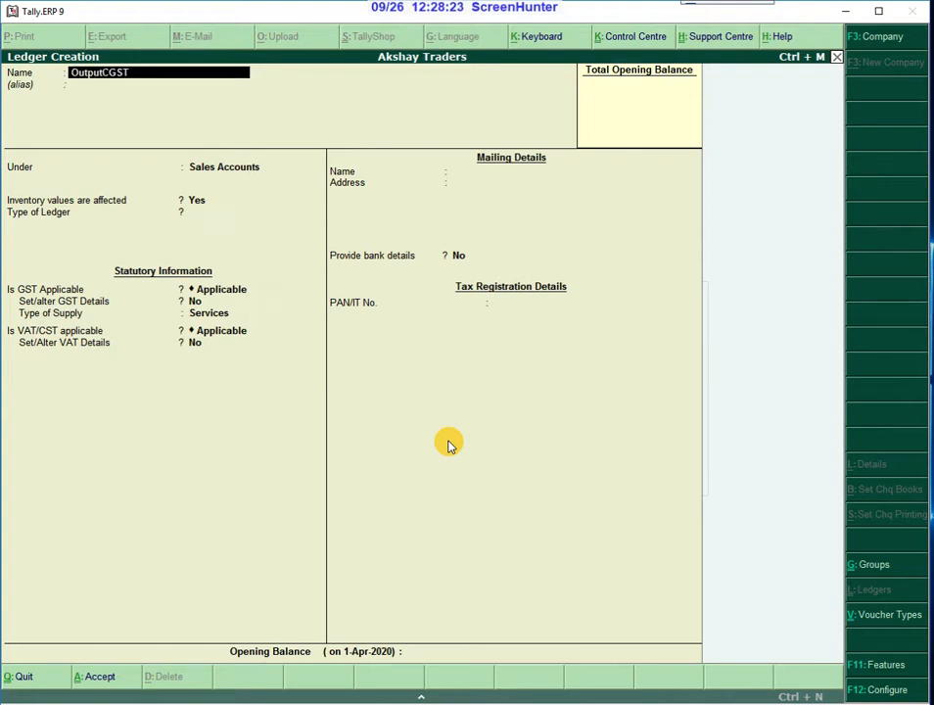
text(Output CGST@9%)
key(Return)
key(Return)
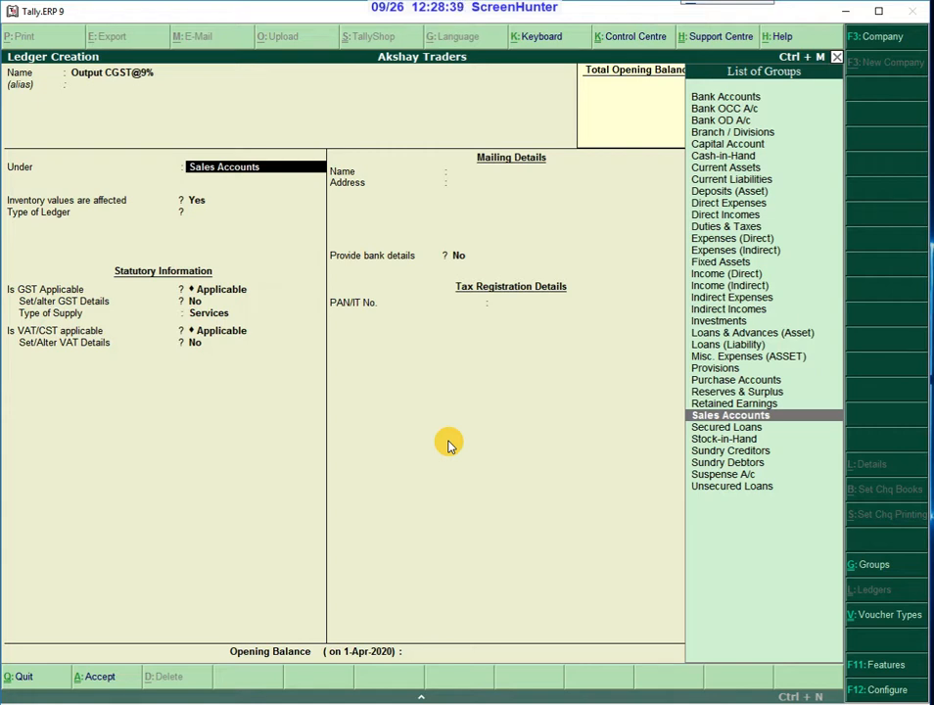
Step: Place the Output CGST@9% ledger under the Duties & Taxes group
key(Up)
key(Up)
key(Up)
key(Up)
key(Up)
key(Up)
key(Up)
key(Up)
key(Up)
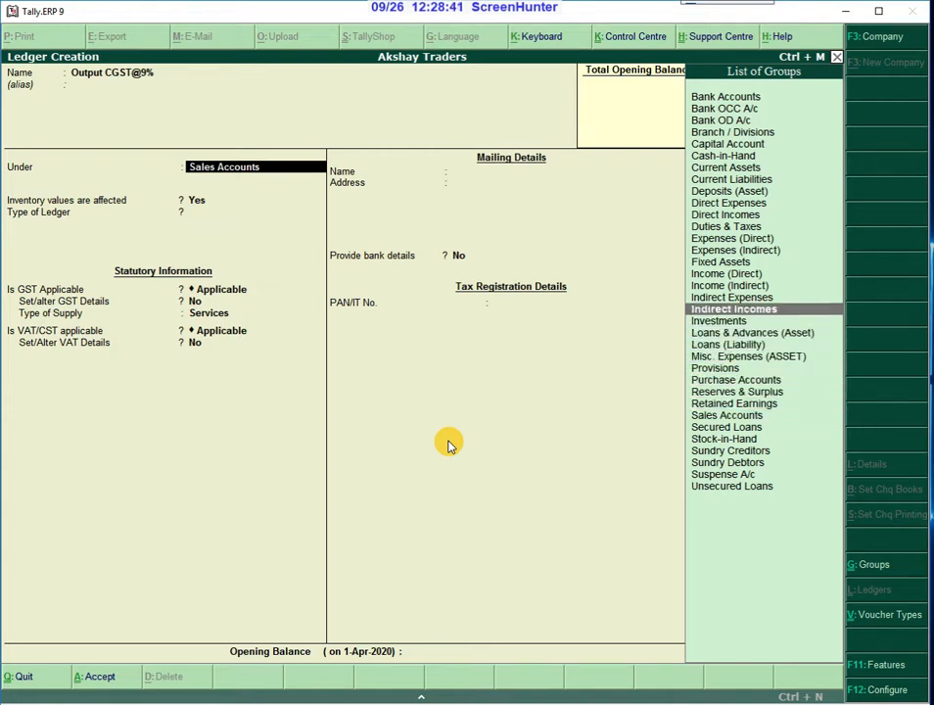
key(Up)
key(Up)
key(Up)
key(Up)
key(Up)
key(Up)
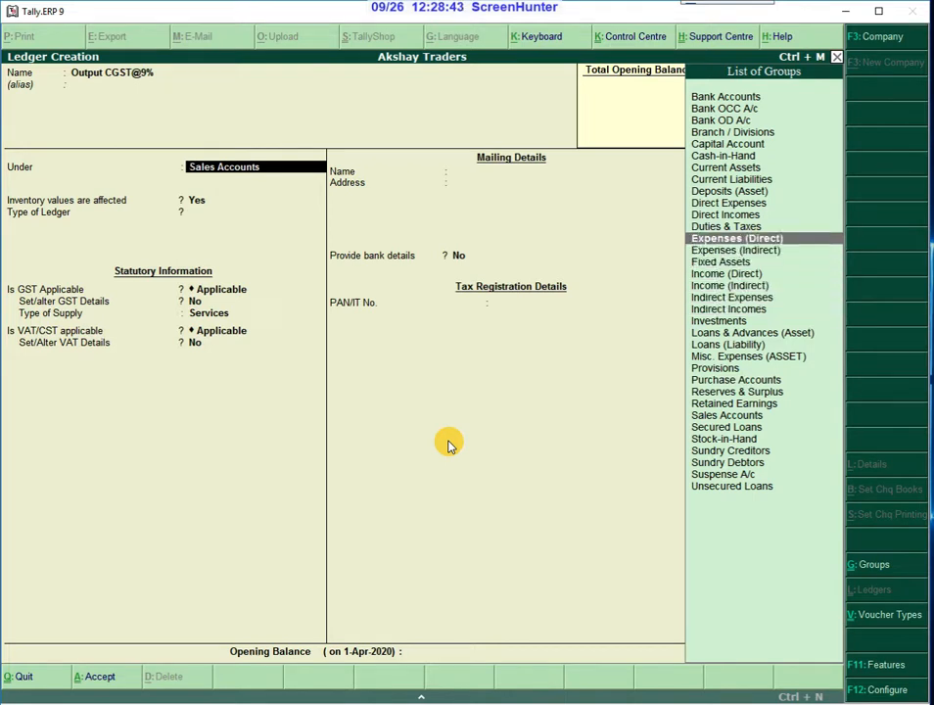
key(Up)
key(Return)
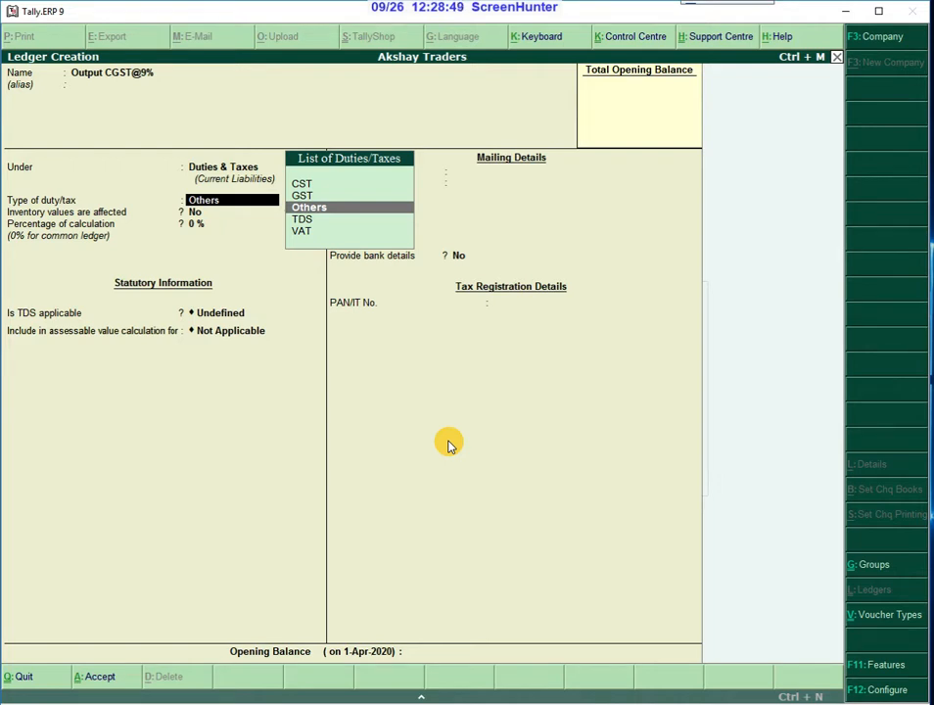
Step: Set the Output CGST@9% ledger's type of duty/tax to CST and its percentage of calculation to 9%
key(Up)
key(Up)
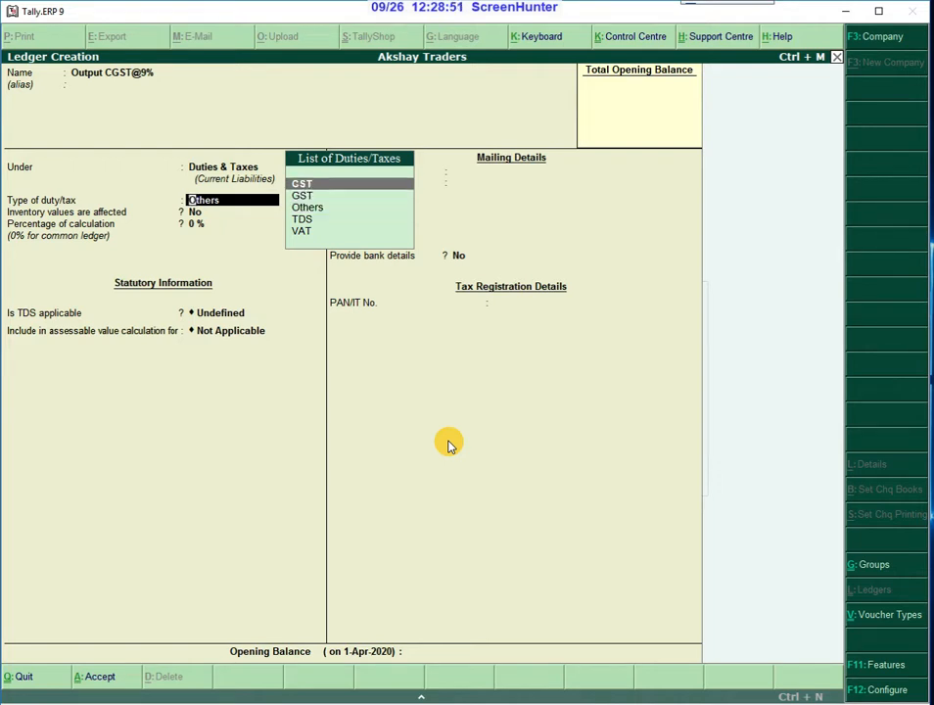
key(Return)
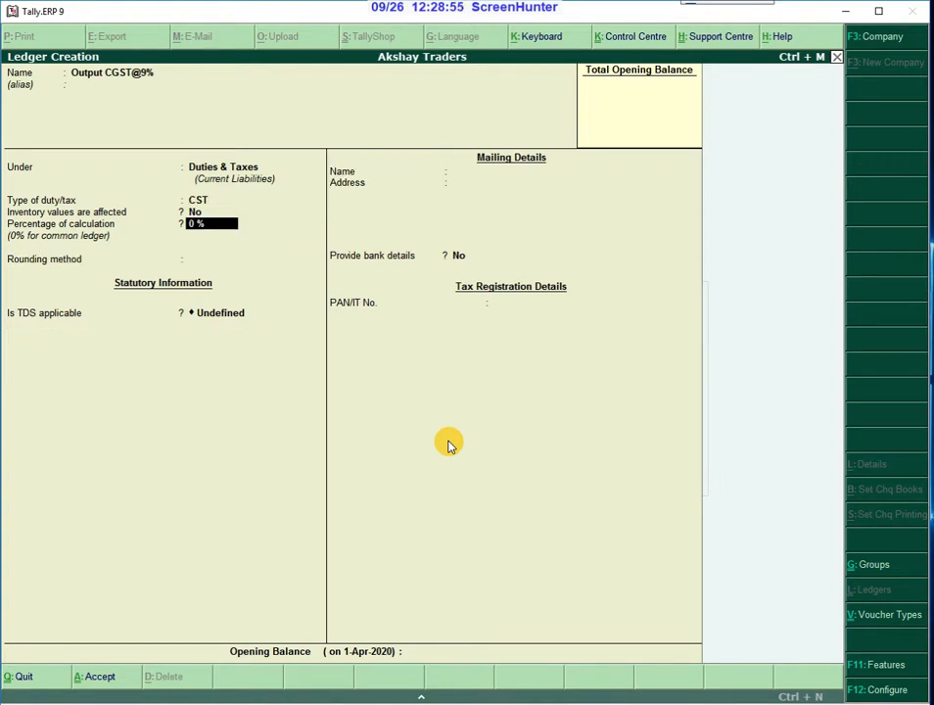
text(9)
key(Return)
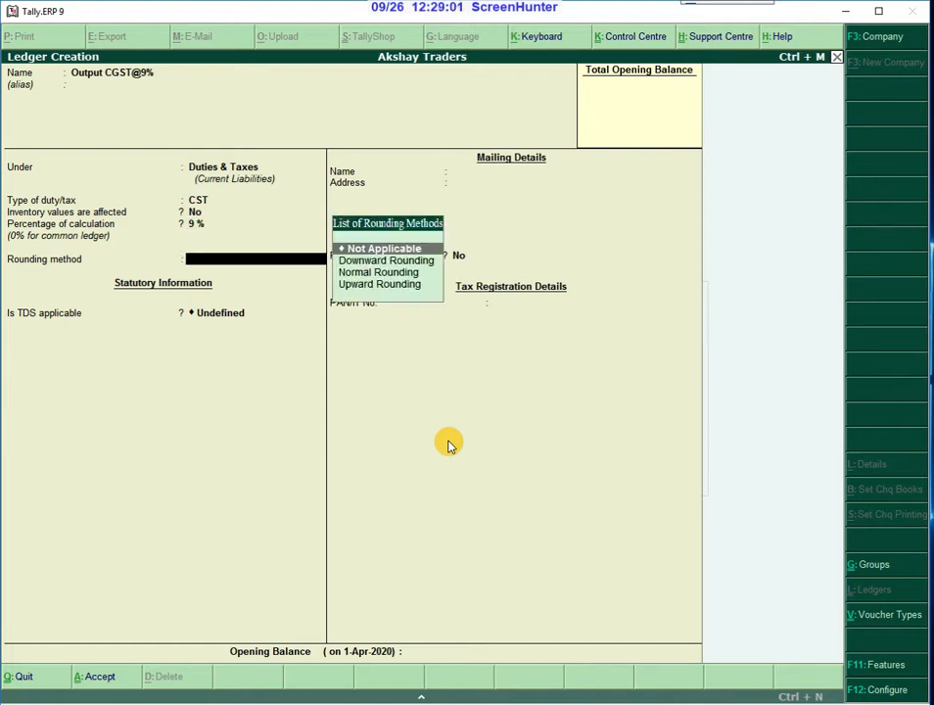
Step: Set the rounding method to Not Applicable and save the Output CGST@9% ledger without an opening balance
key(Return)
key(Return)
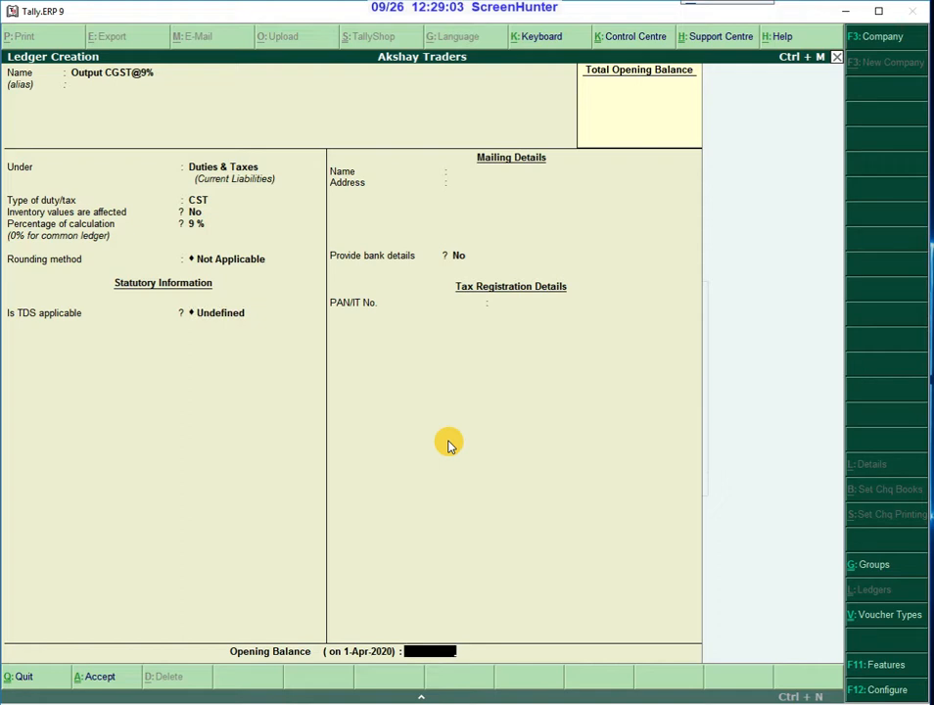
key(Return)
key(Return)
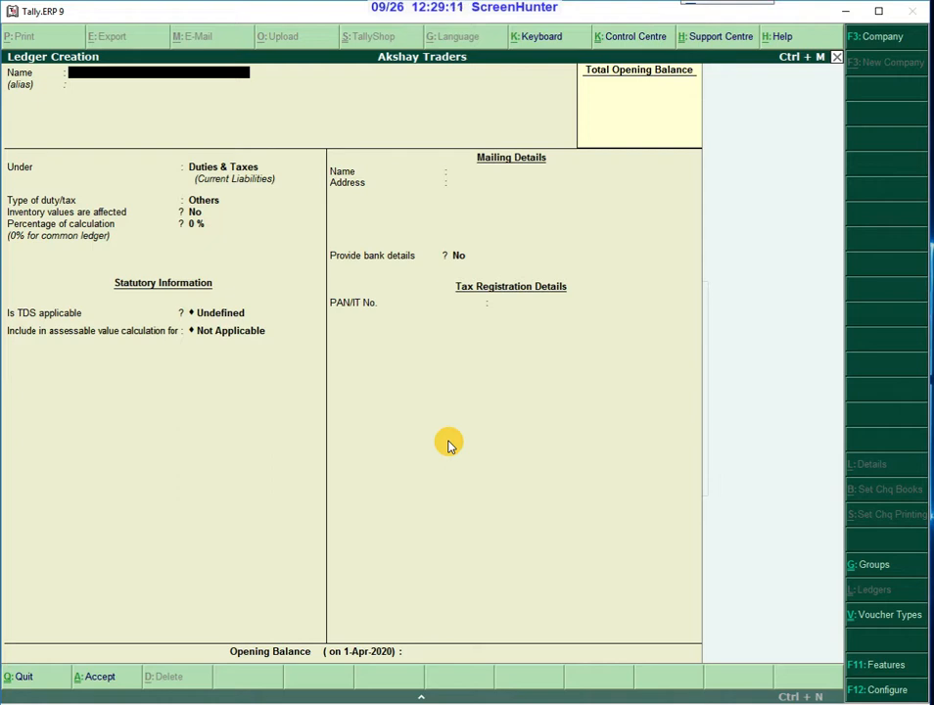
Step: Start a ledger named Output SGST@9% under Duties & Taxes, keeping the type of duty/tax as Others
text(Output SGST@9)
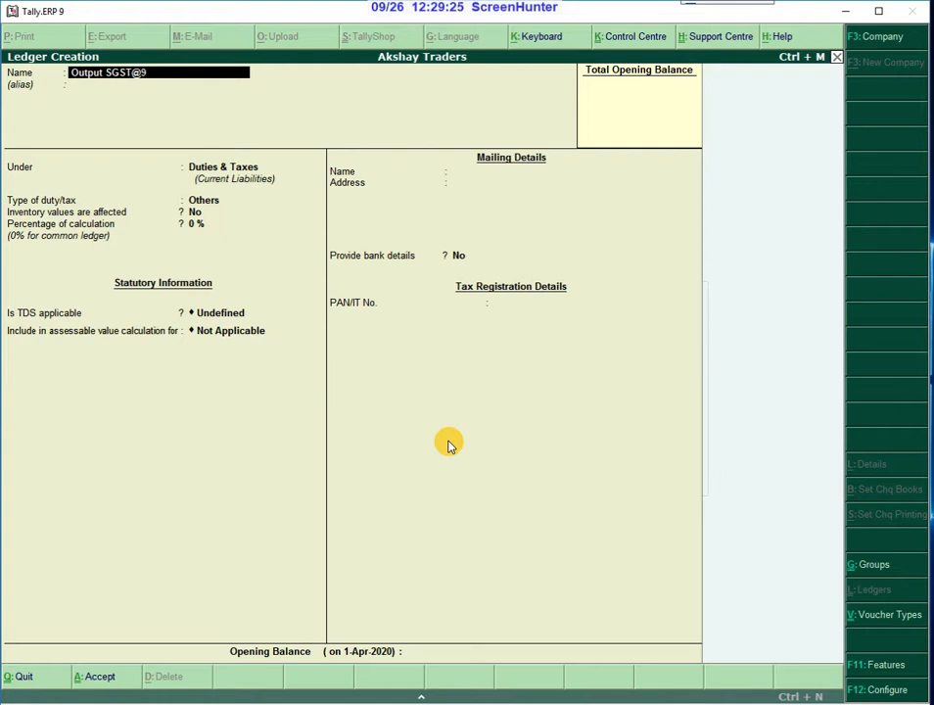
text(%)
key(Return)
key(Return)
key(Return)
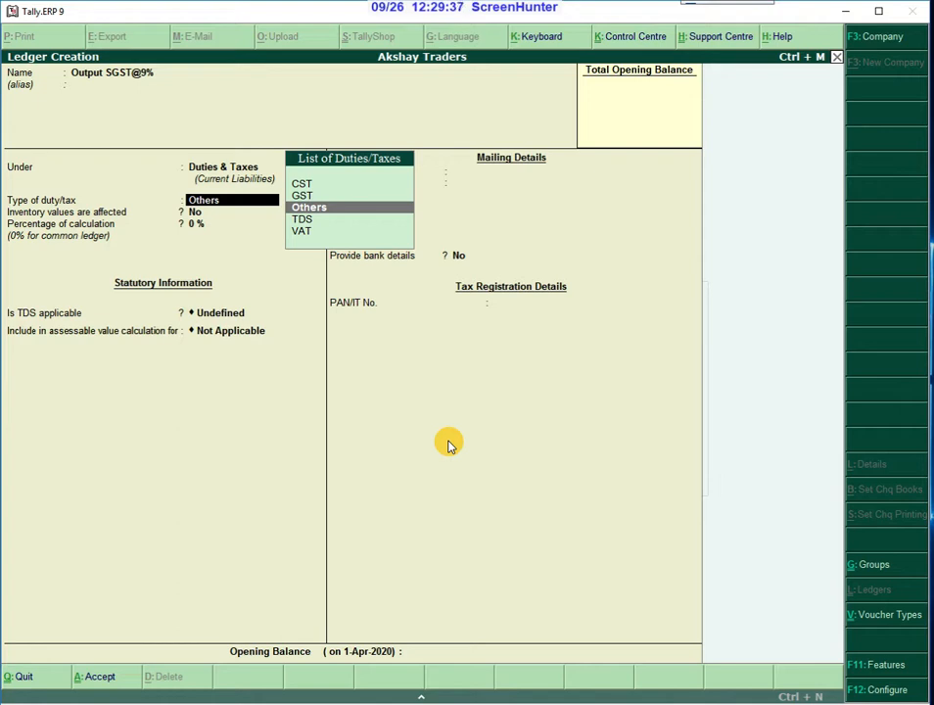
key(Return)
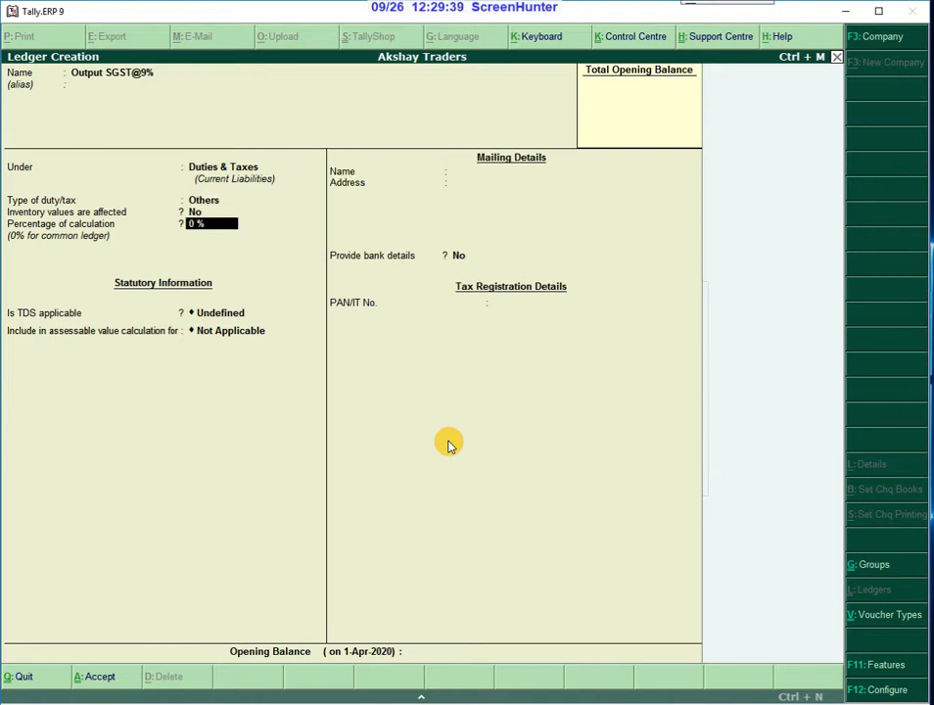
Step: Set the percentage of calculation to 9% with the method On Total Sales and the rounding method Not Applicable
text(9)
key(Return)
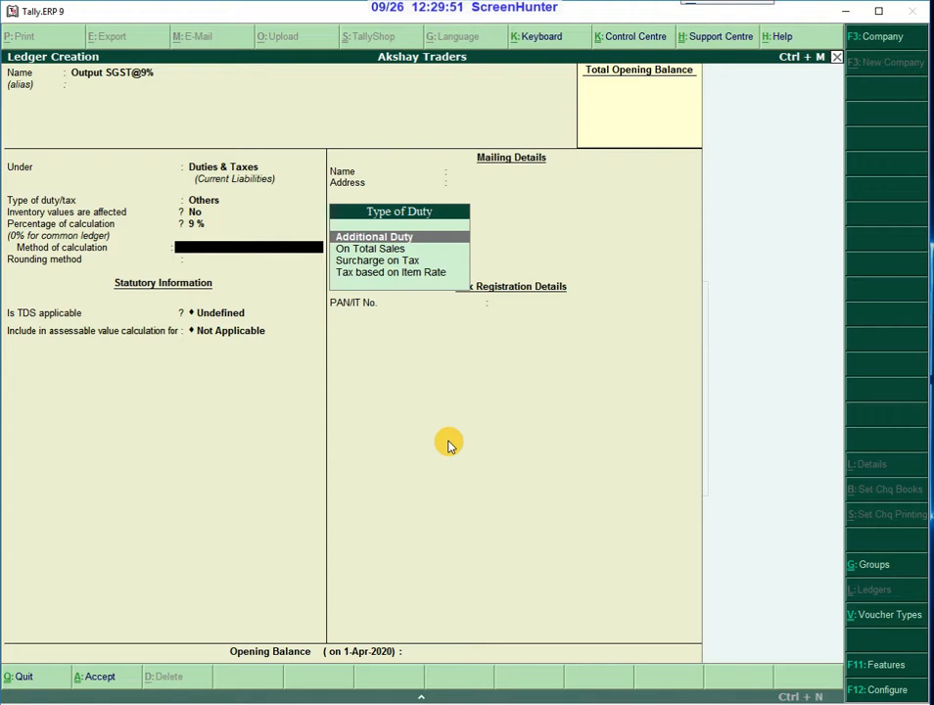
key(Down)
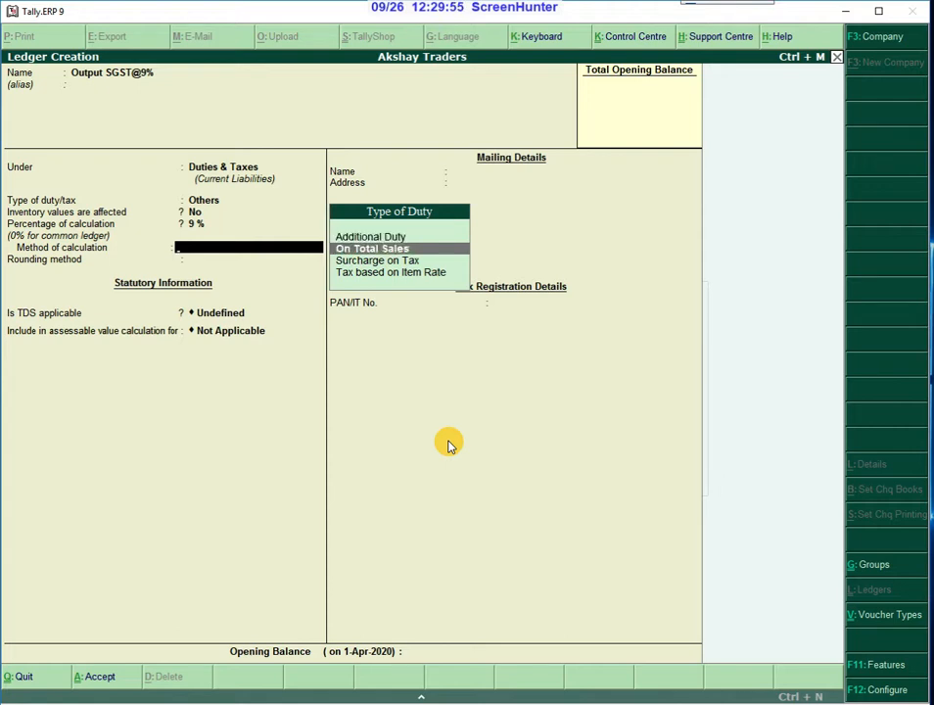
key(Return)
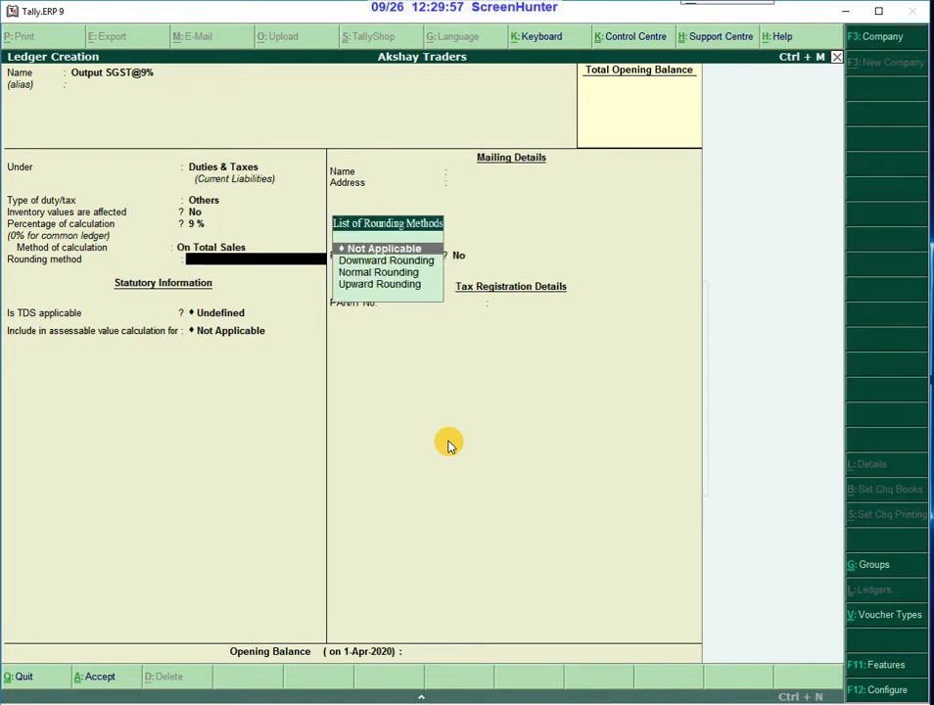
key(Return)
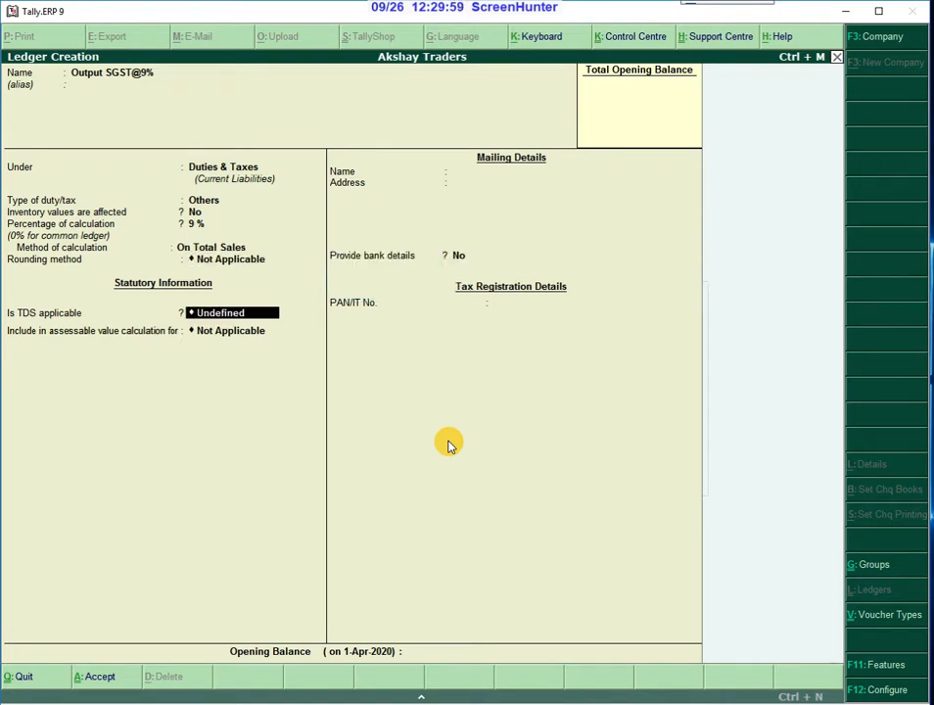
Step: Keep TDS Undefined and assessable value inclusion Not Applicable, and save the Output SGST@9% ledger without an opening balance
key(Return)
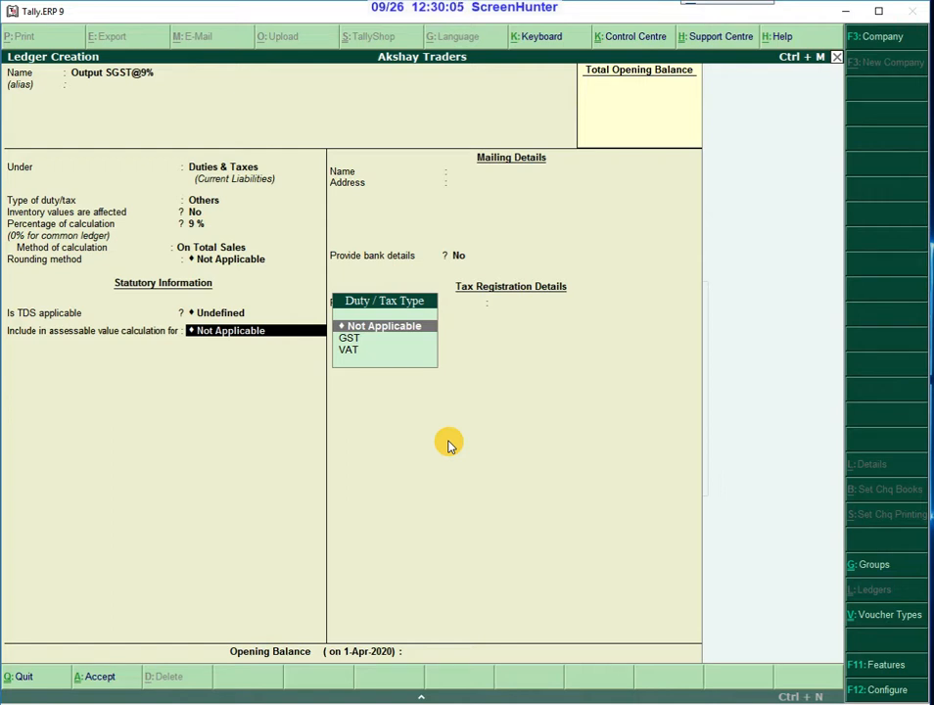
key(Return)
key(Return)
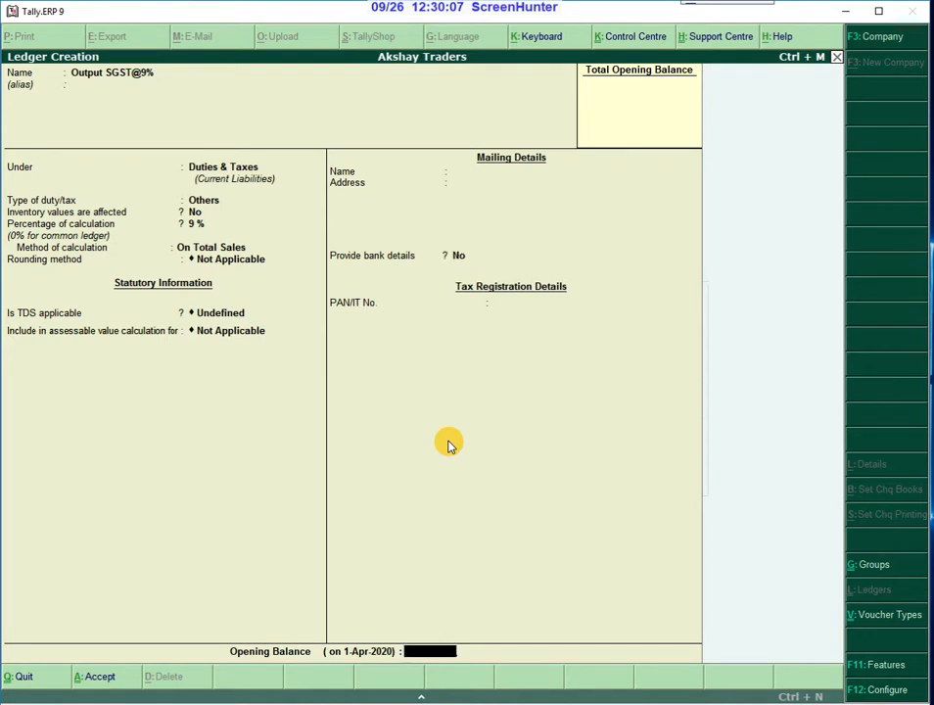
key(Return)
click(448, 441)
key(Return)
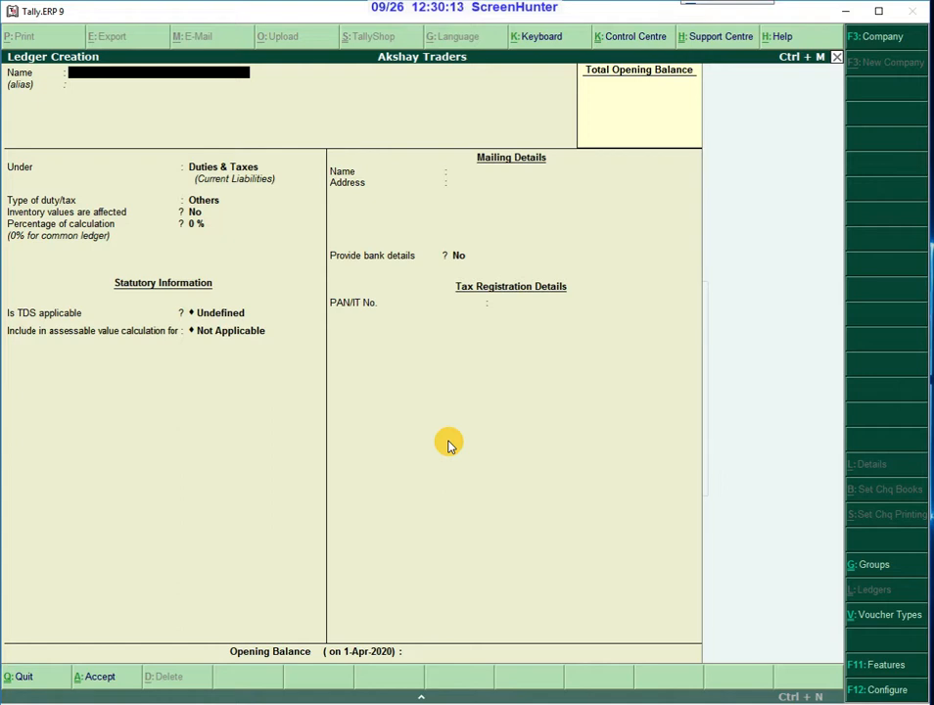
Step: Leave ledger creation and open a new sales voucher in Accounting Vouchers
key(Escape)
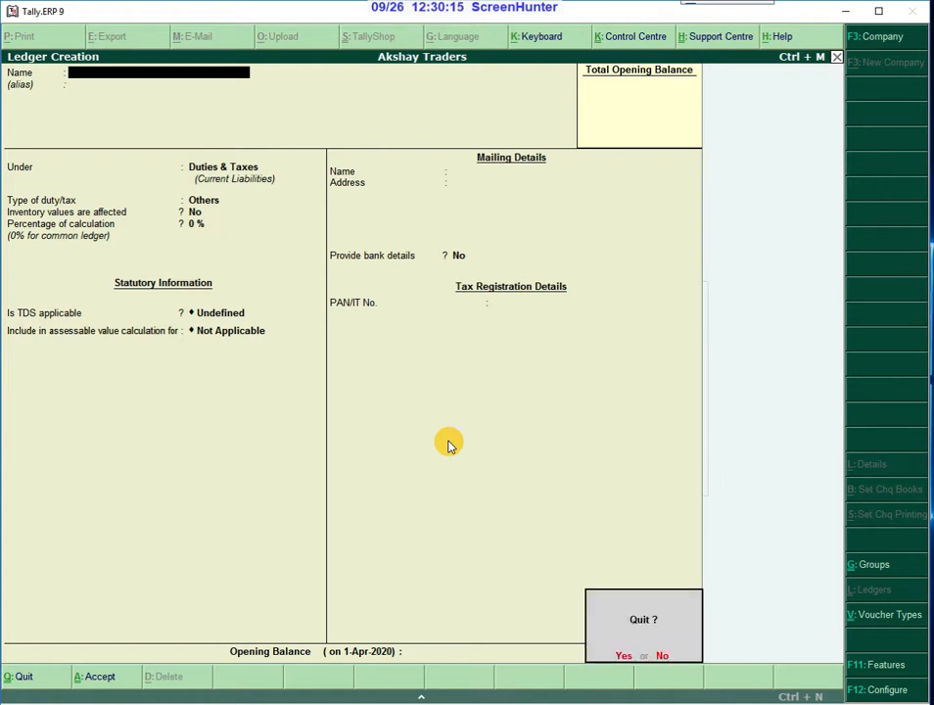
key(y)
key(Escape)
key(Escape)
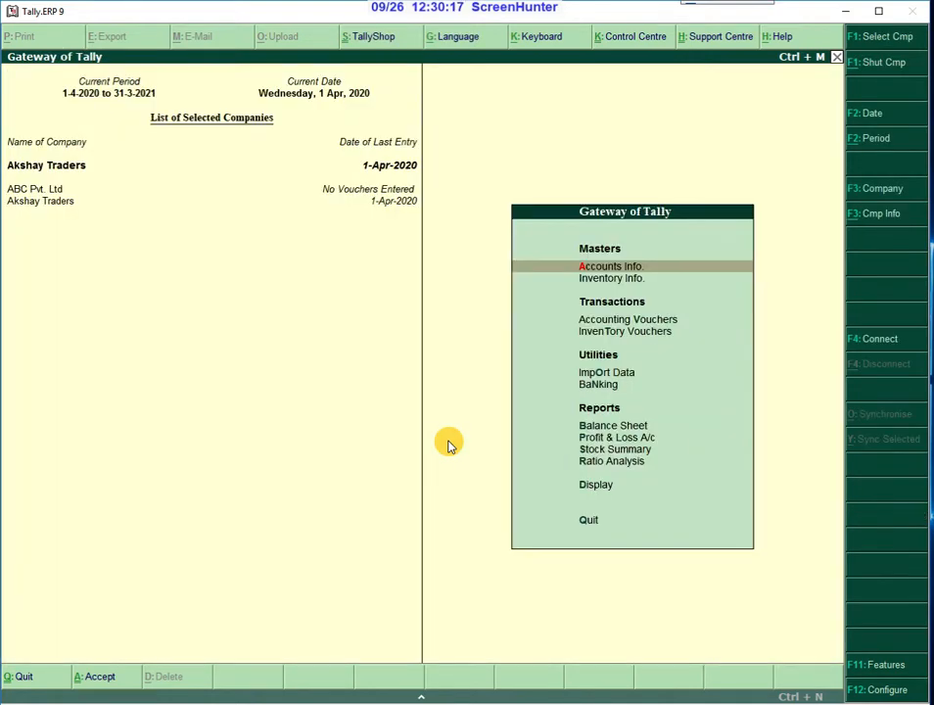
key(Down)
key(Down)
key(Down)
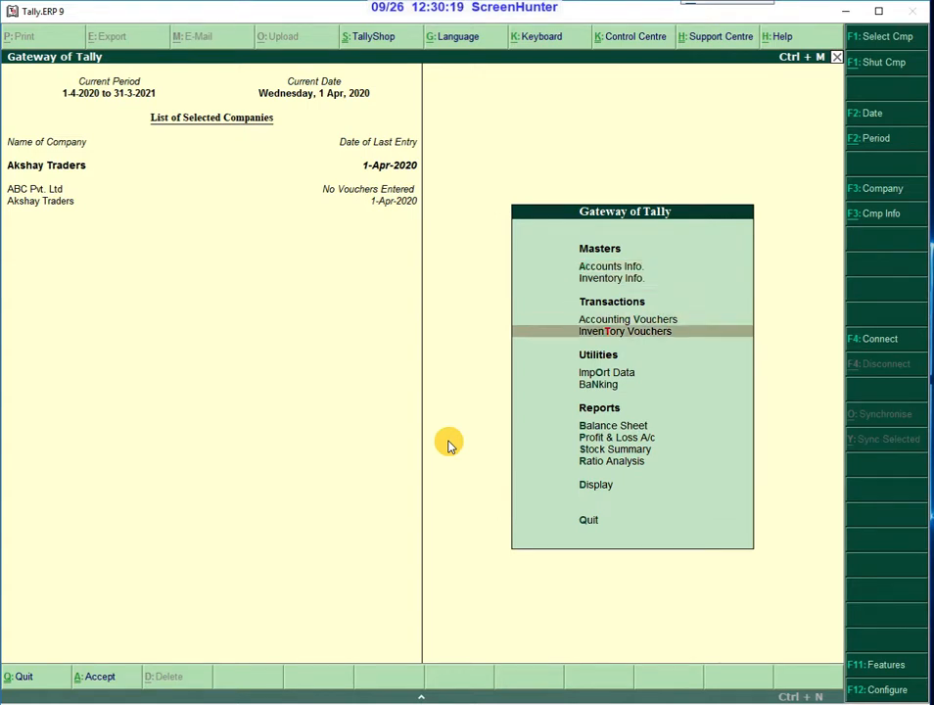
key(Up)
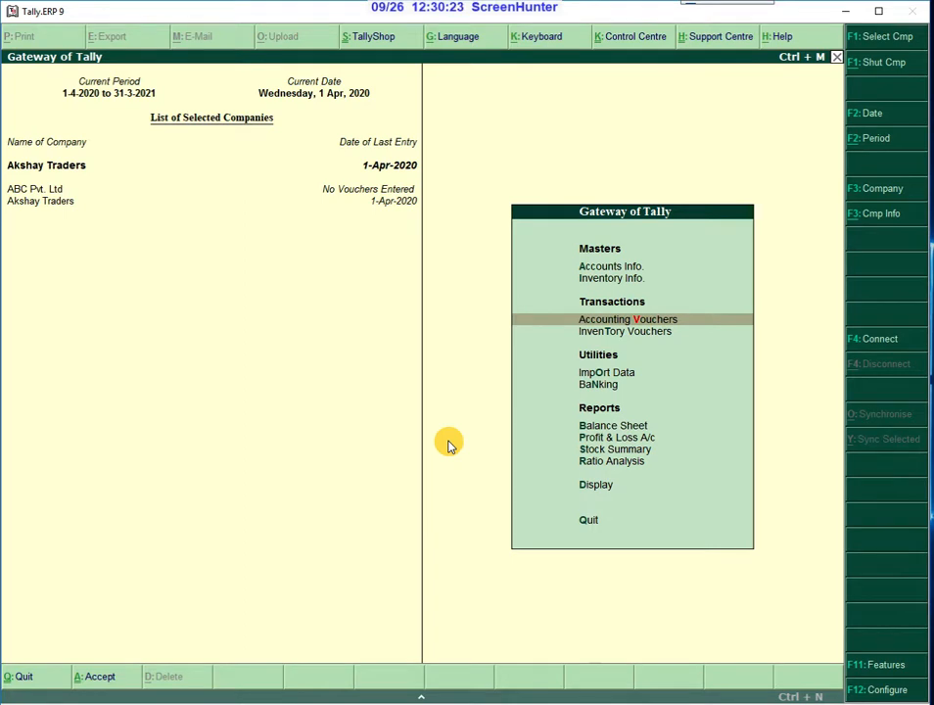
key(Return)
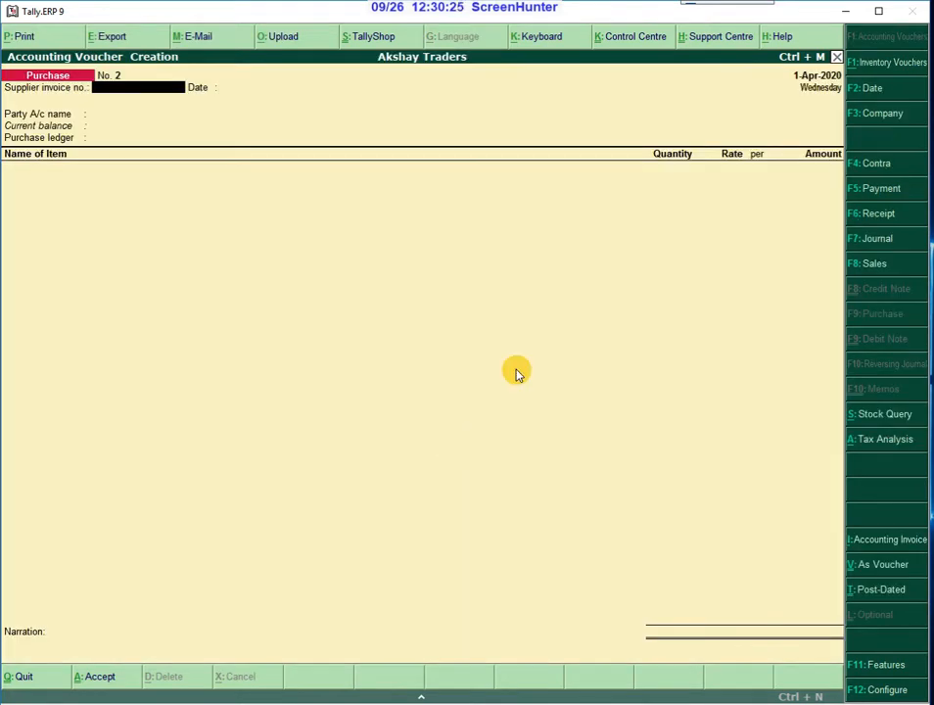
click(875, 262)
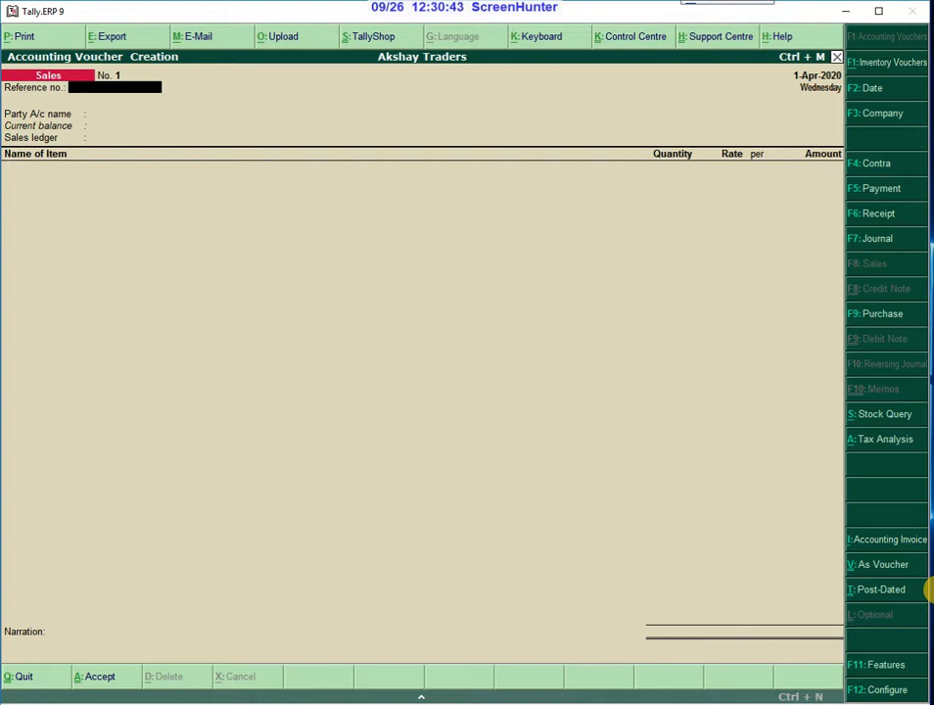
Step: Enter sales/rajesh/500 as the sales voucher's reference number and choose Rajesh & Co. as the party account
text(sales/rajesh/500)
key(Return)
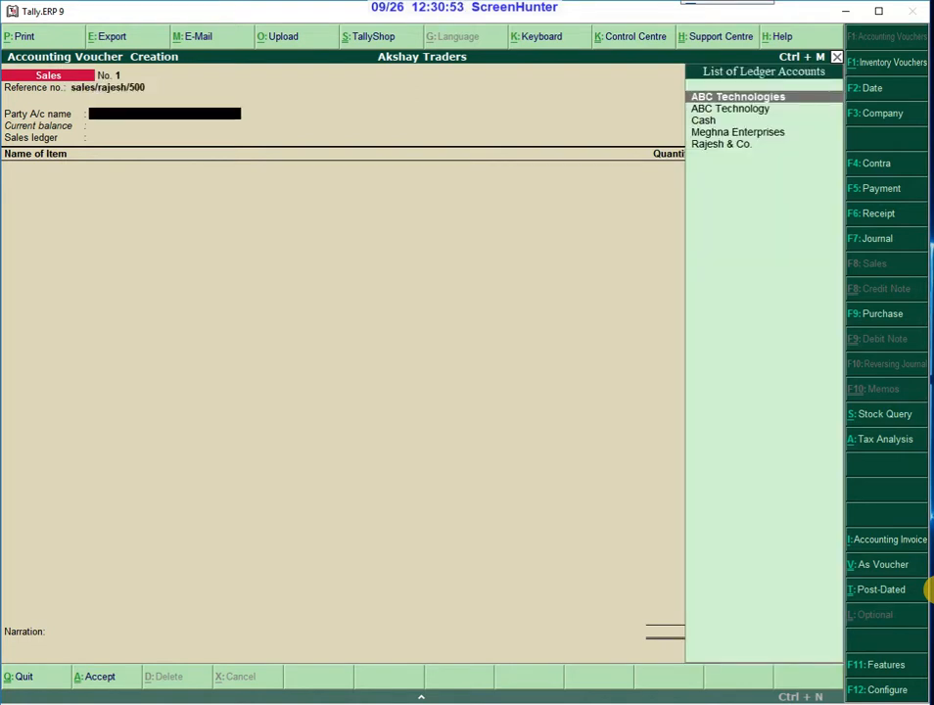
key(Down)
key(Down)
key(Down)
key(Down)
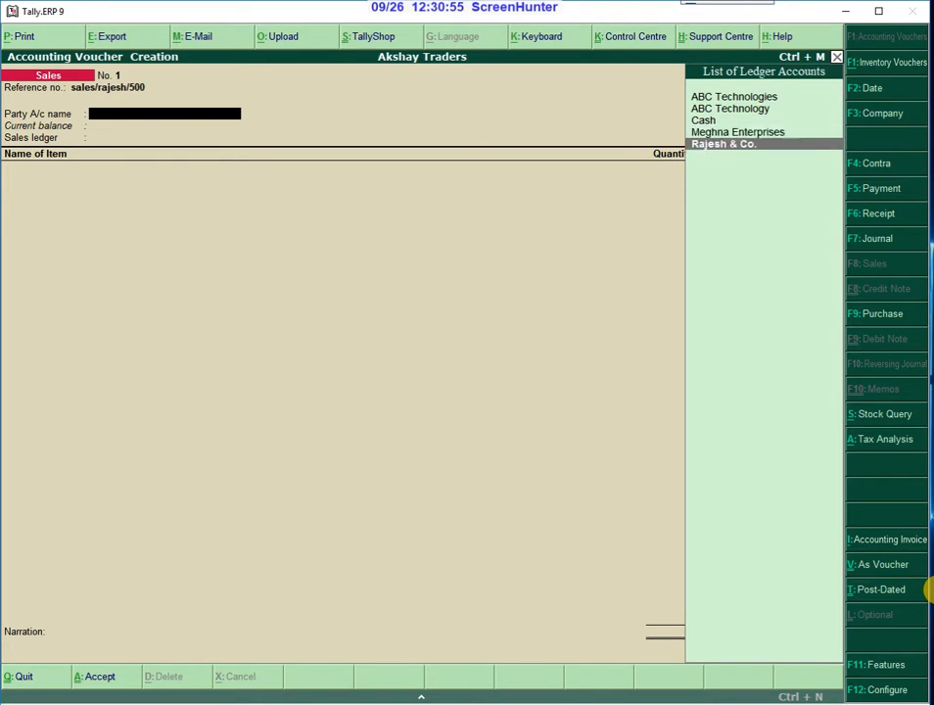
key(Return)
Step: Leave the despatch and order details blank and accept the buyer's details with Andhra Pradesh as the state and place of supply
key(Return)
key(Return)
key(Return)
key(Return)
key(Return)
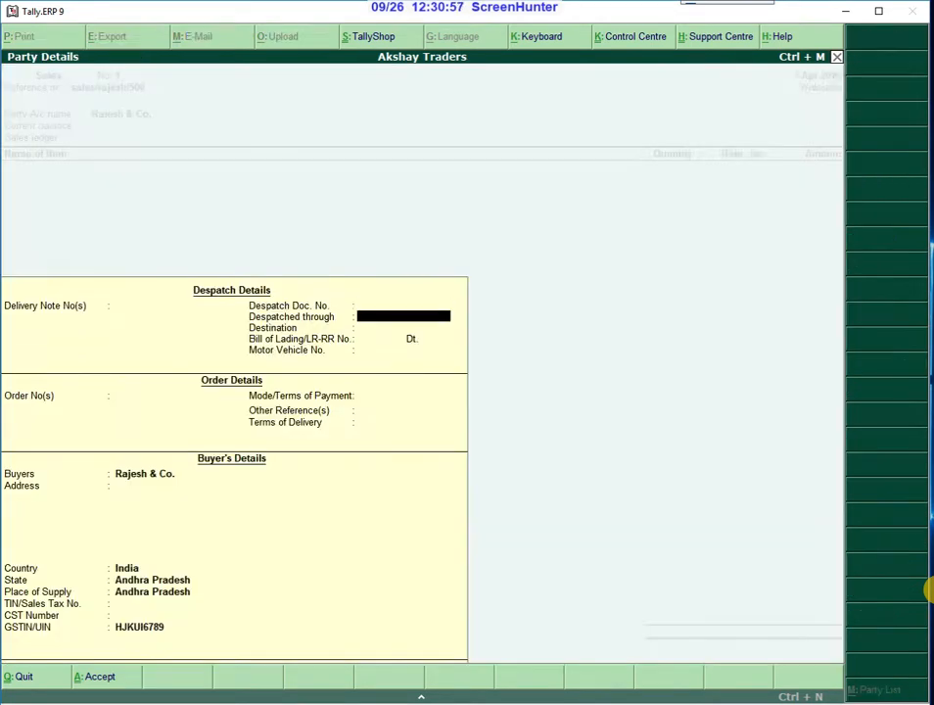
key(Return)
key(Return)
key(Return)
key(Return)
key(Return)
key(Return)
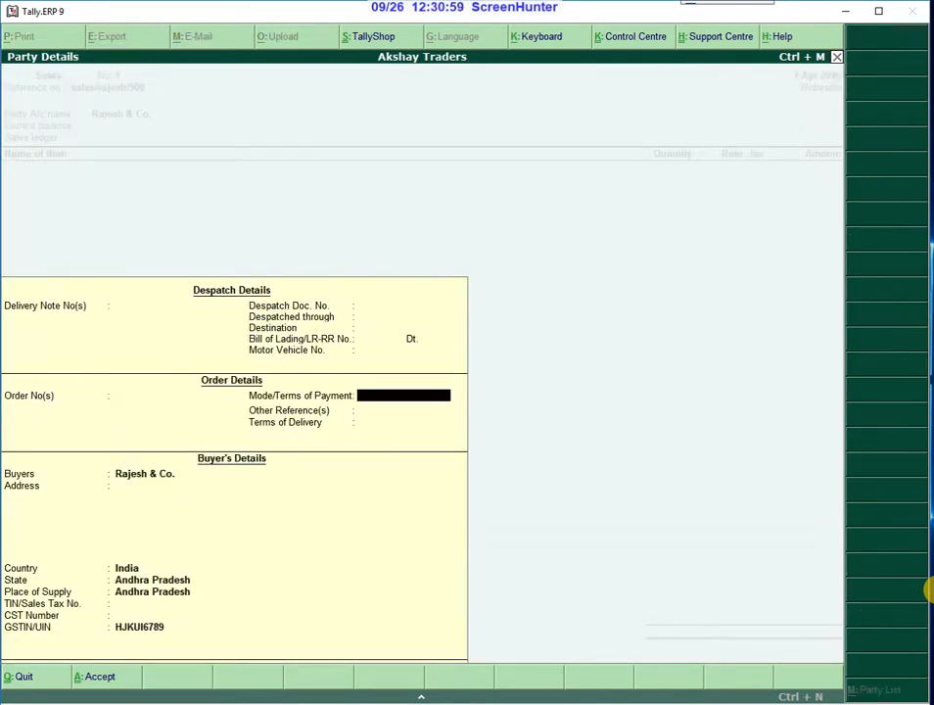
key(Return)
key(Return)
key(Return)
key(Return)
key(Return)
key(Return)
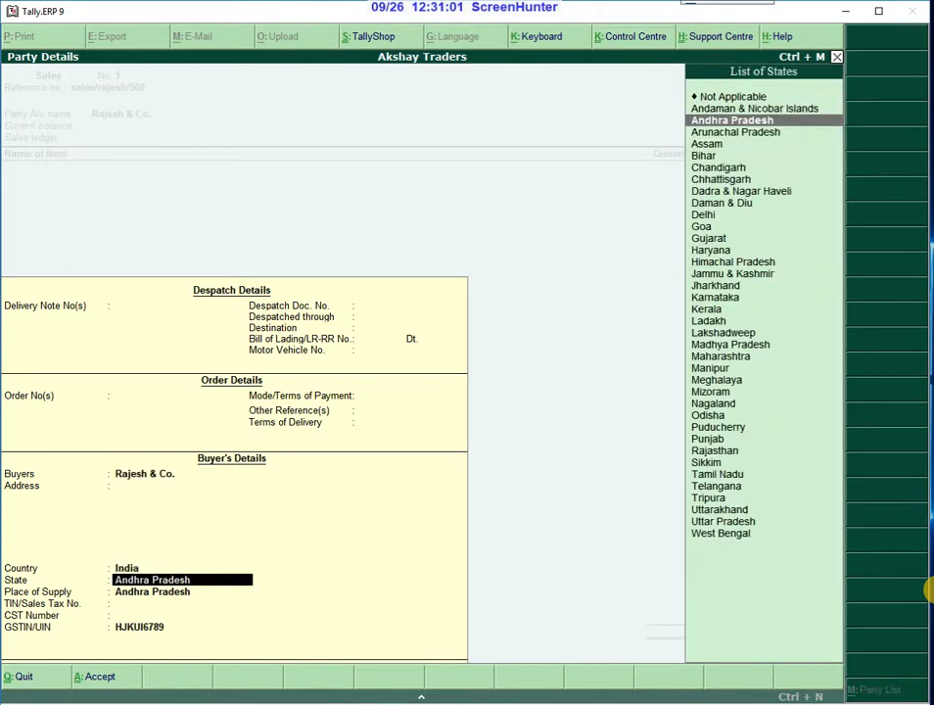
key(Return)
key(Return)
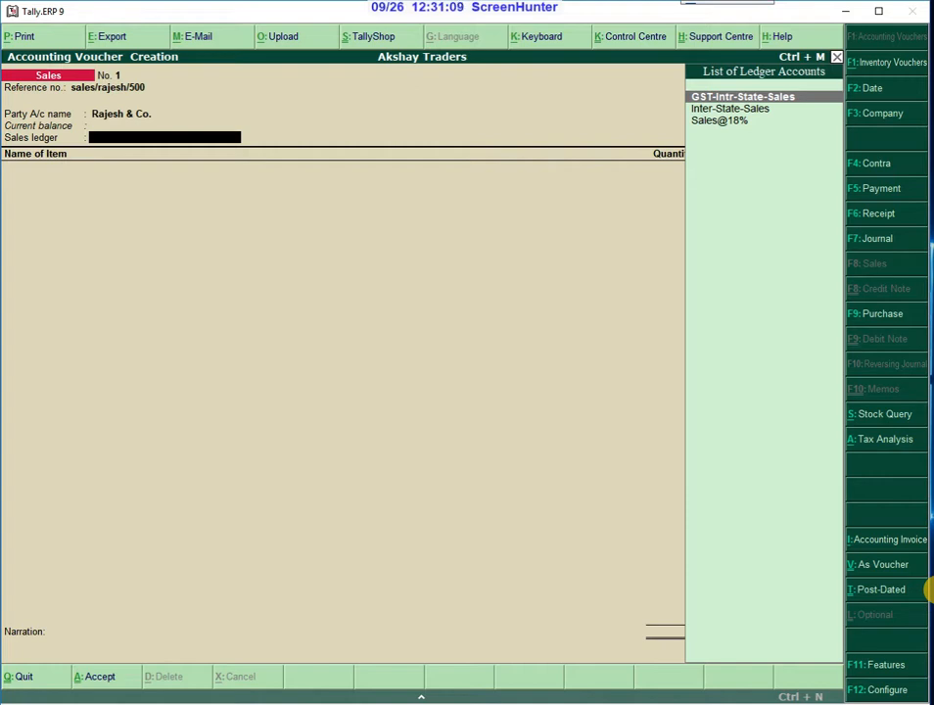
Step: Choose Sales@18% as the sales ledger for the Rajesh & Co. voucher
key(Down)
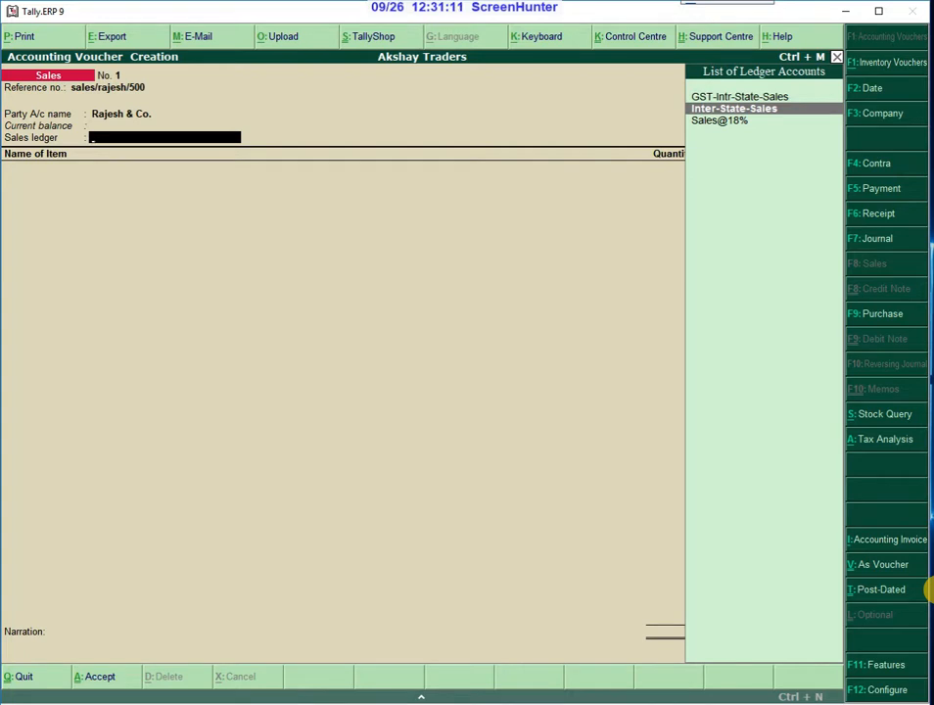
key(Down)
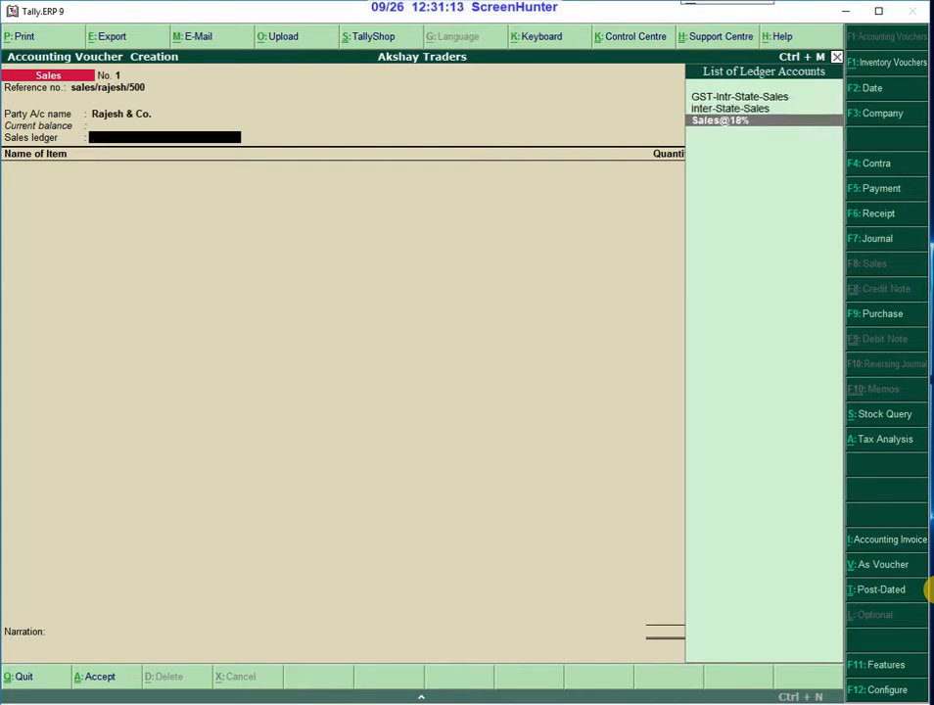
key(Return)
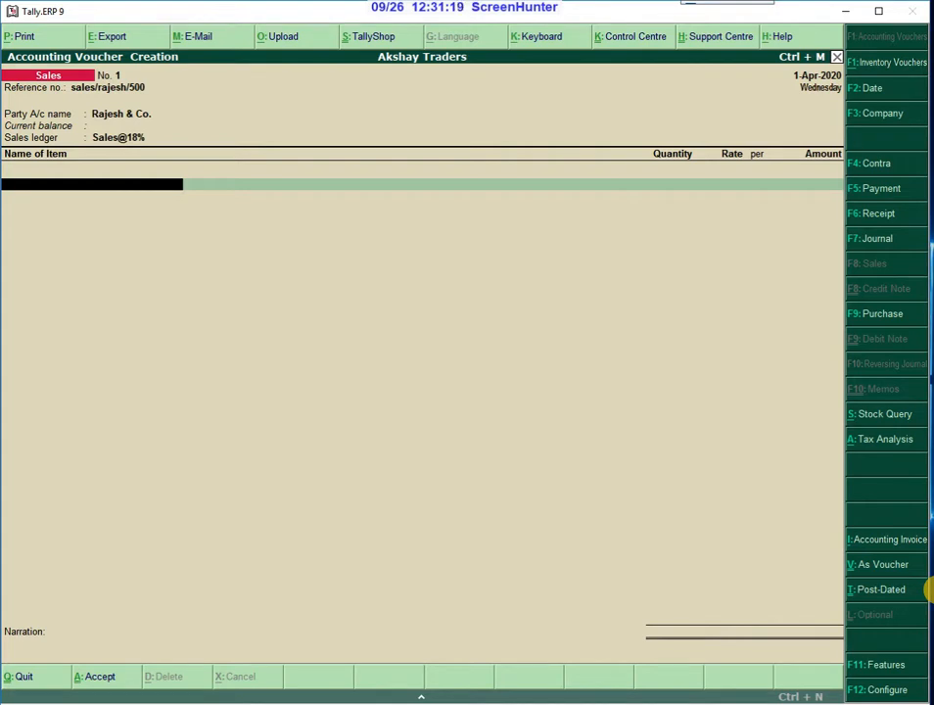
Step: Add the stock item Sony with a quantity of 4 Nos. and dismiss the stock warning
text(C)
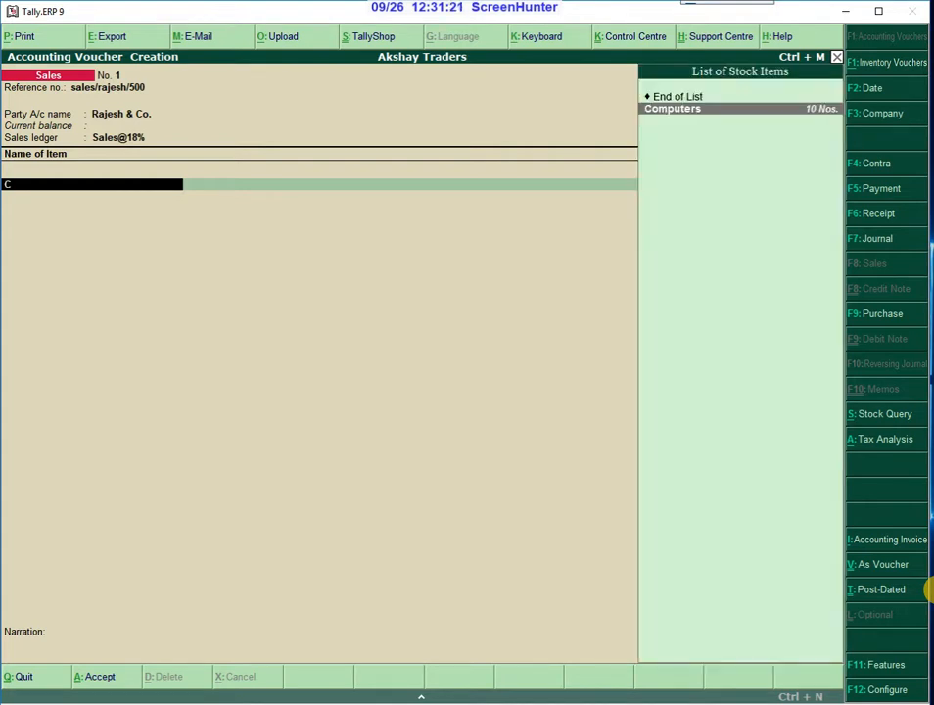
key(BackSpace)
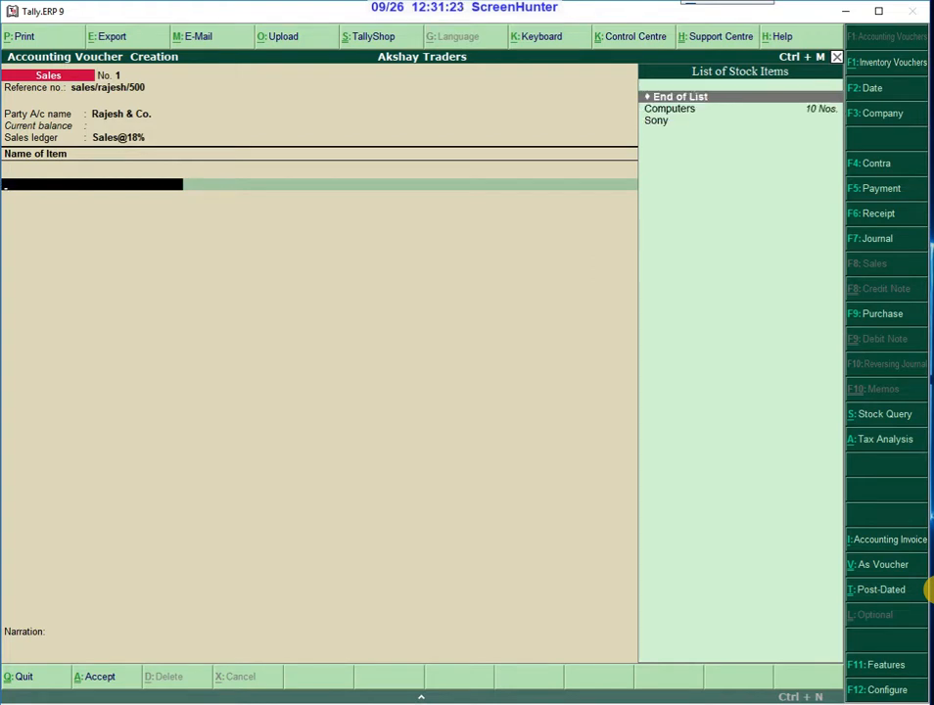
key(Down)
key(Down)
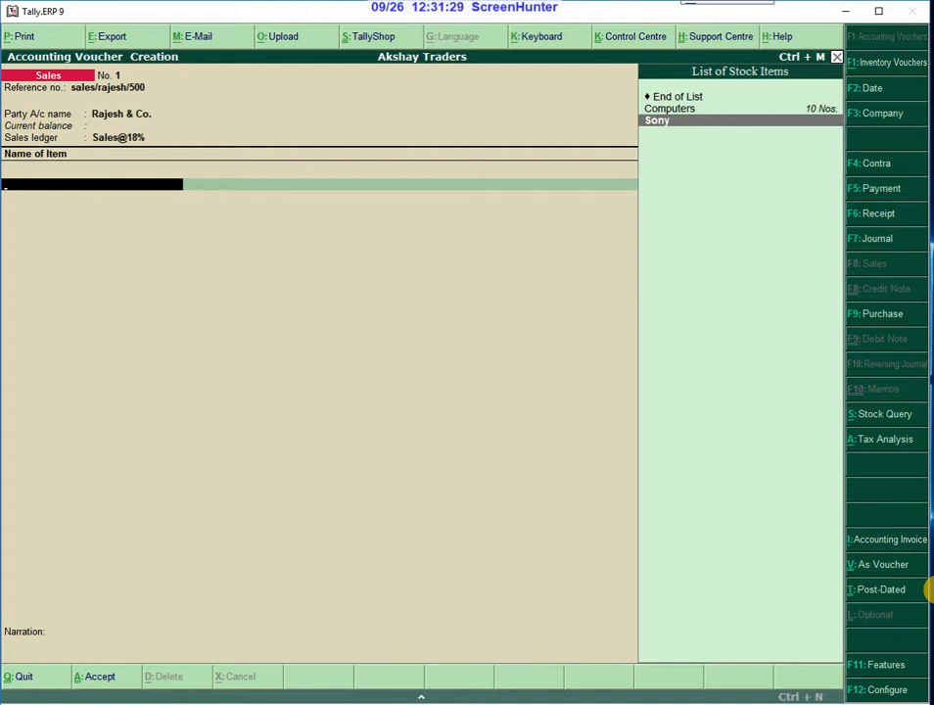
key(Return)
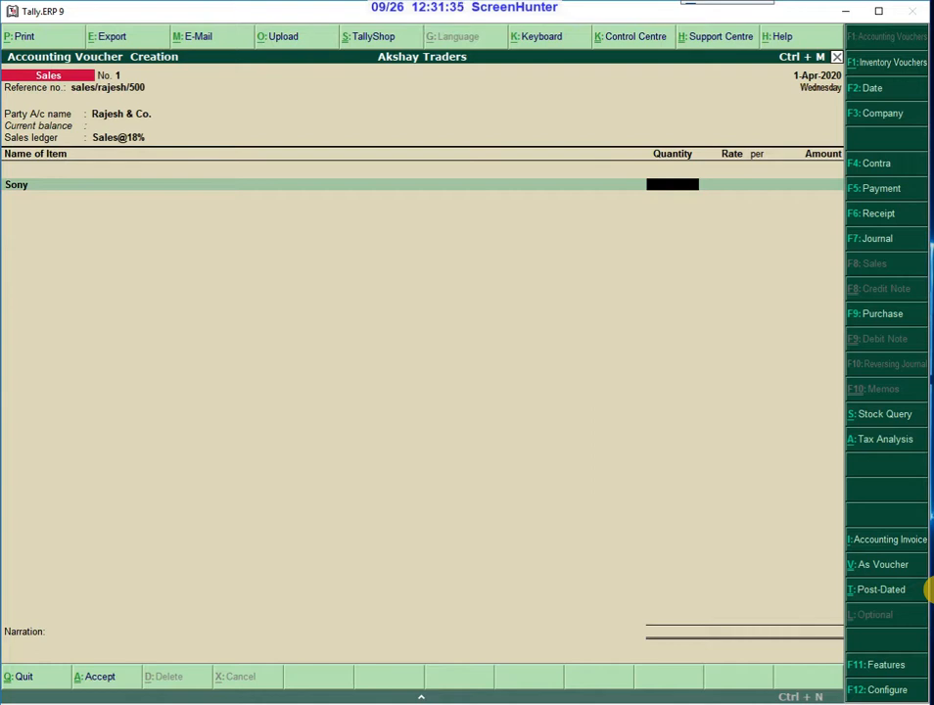
text(4)
key(Return)
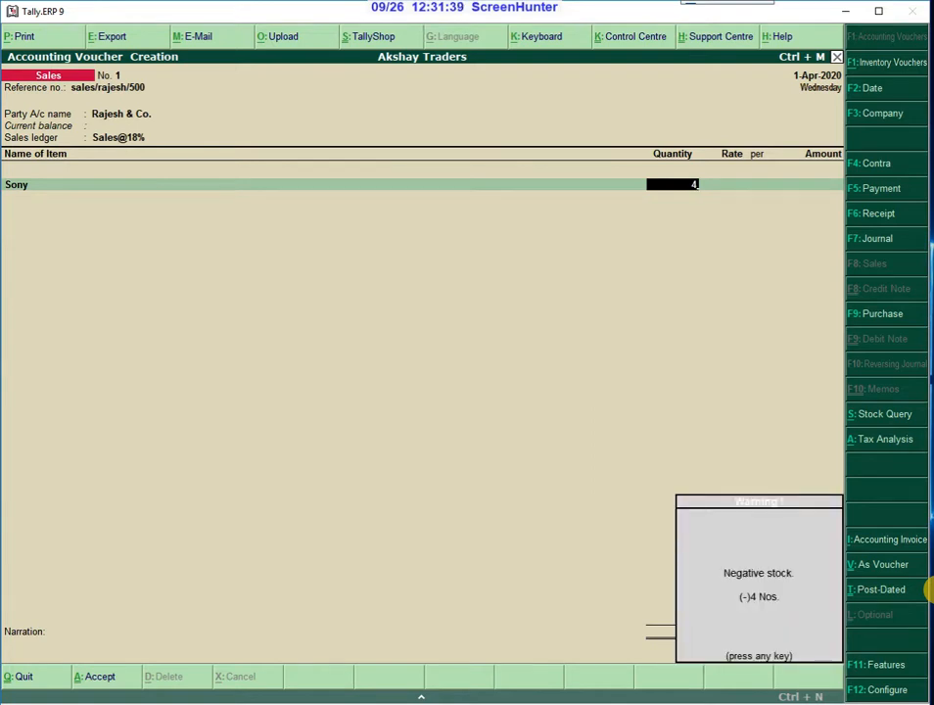
key(Return)
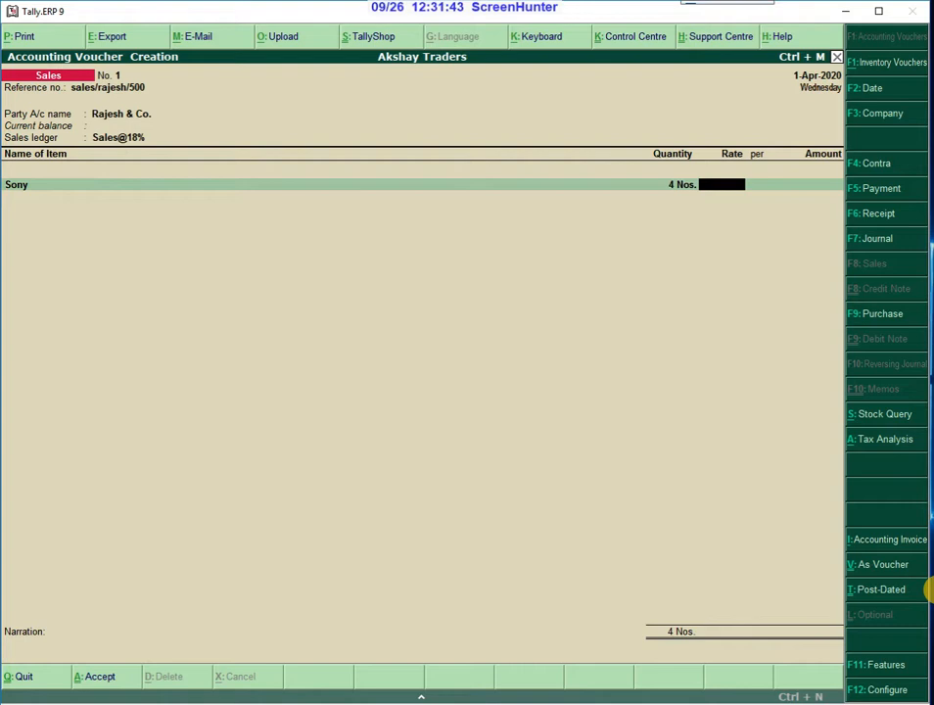
Step: Set the Sony item's rate to 55,000 per Nos., accept its amount and end the item list
text(555)
key(BackSpace)
text(000)
key(Return)
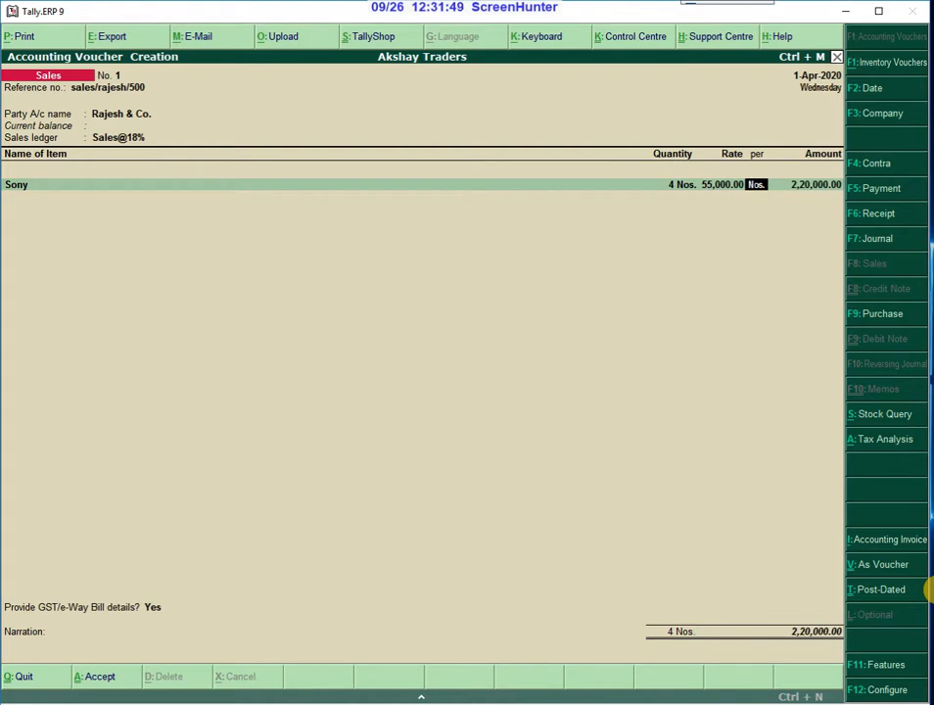
key(Return)
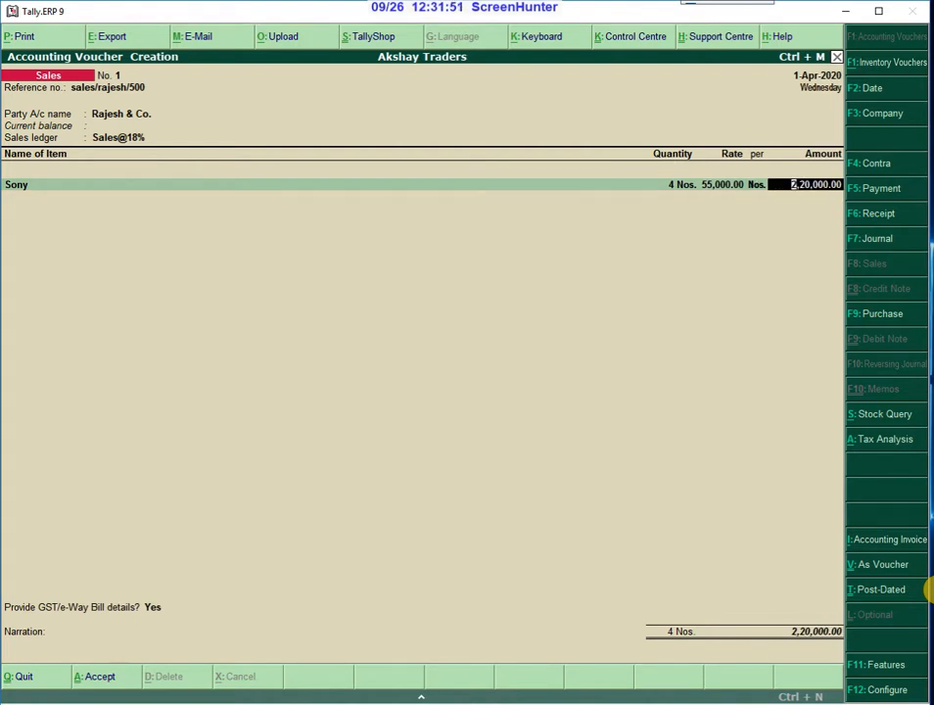
key(Return)
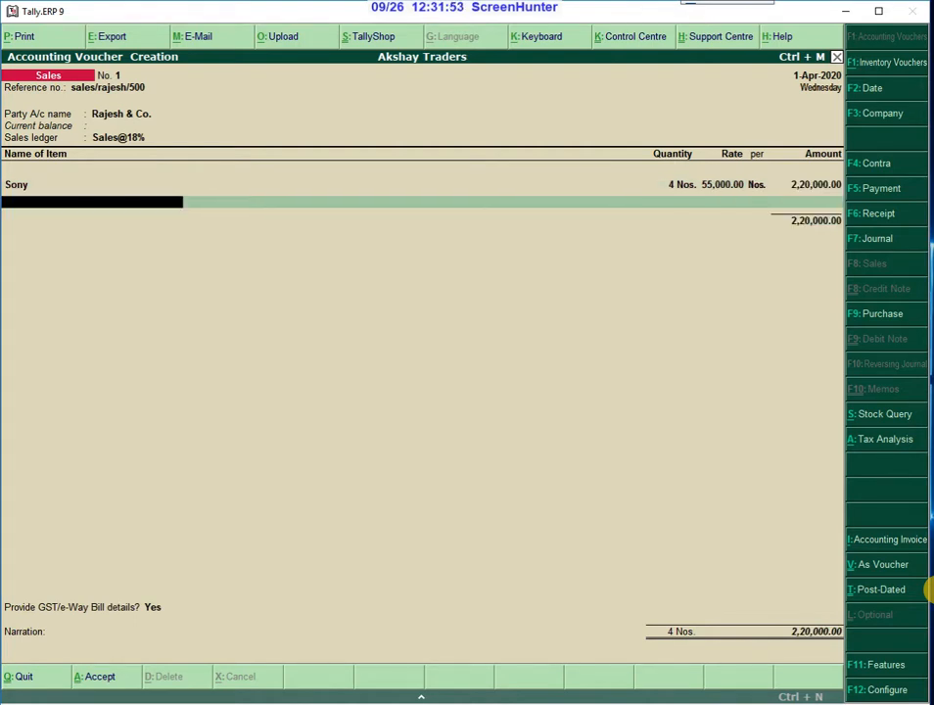
key(Return)
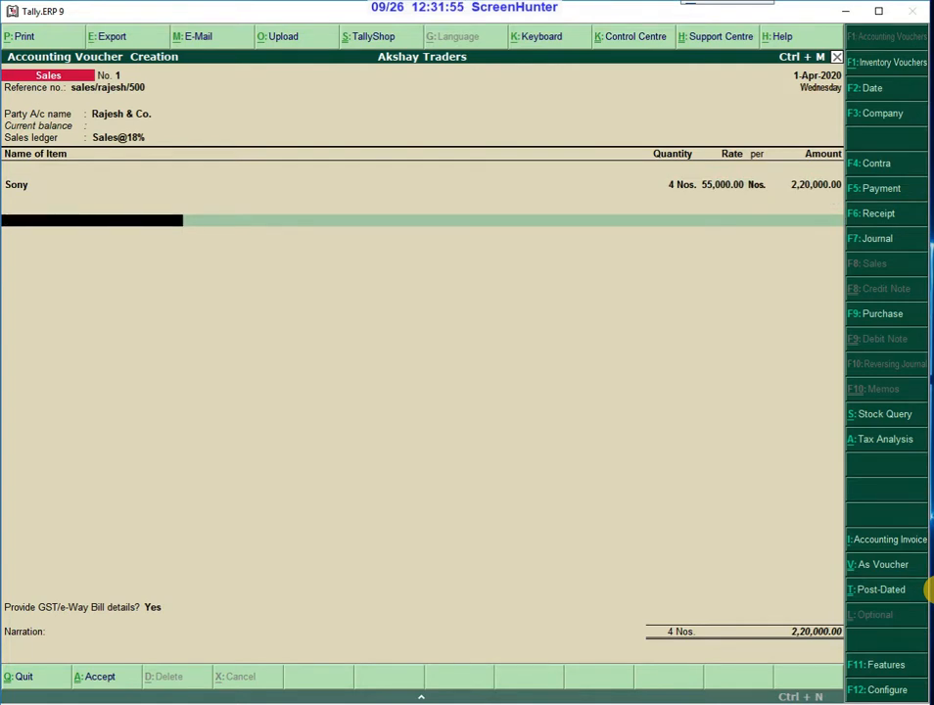
Step: Add a CGST ledger line at 9% with an amount of 19,800.00
text(C)
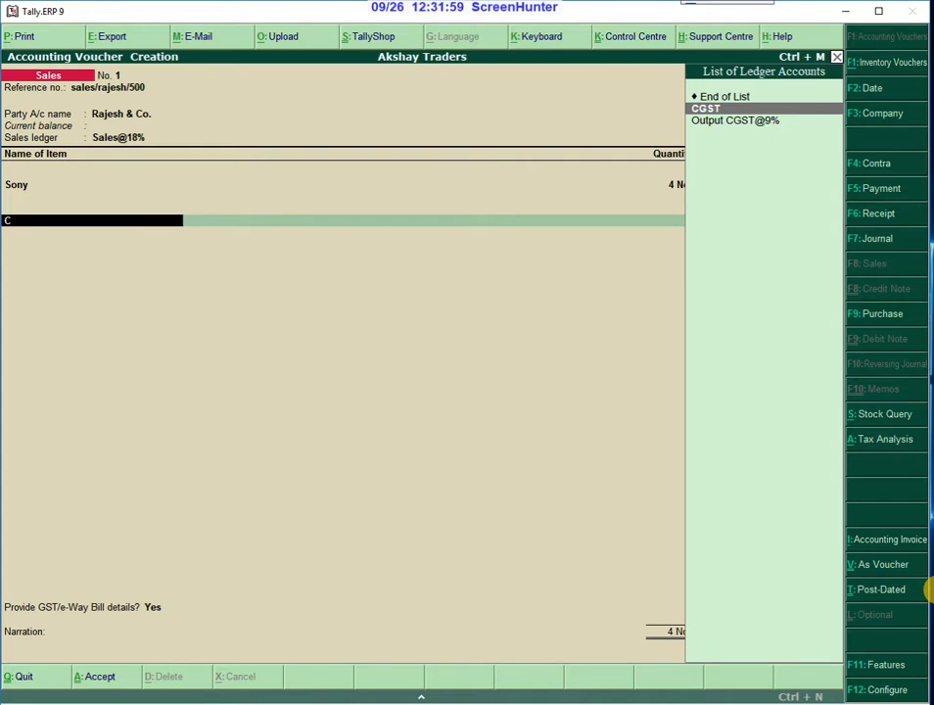
key(Return)
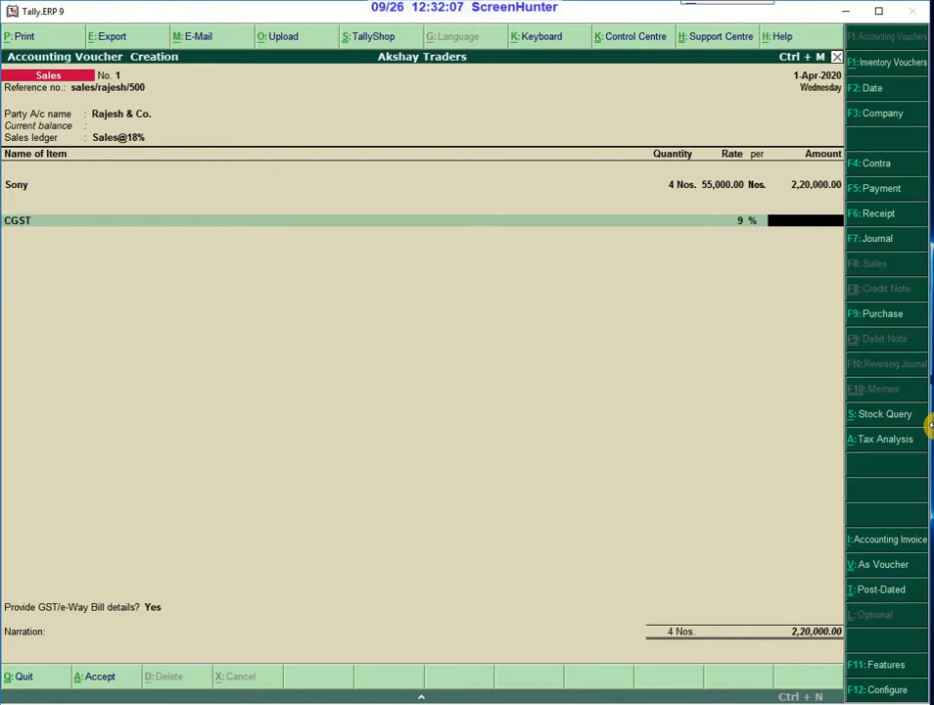
text(19,)
text(800)
text(.)
text(00)
key(Return)
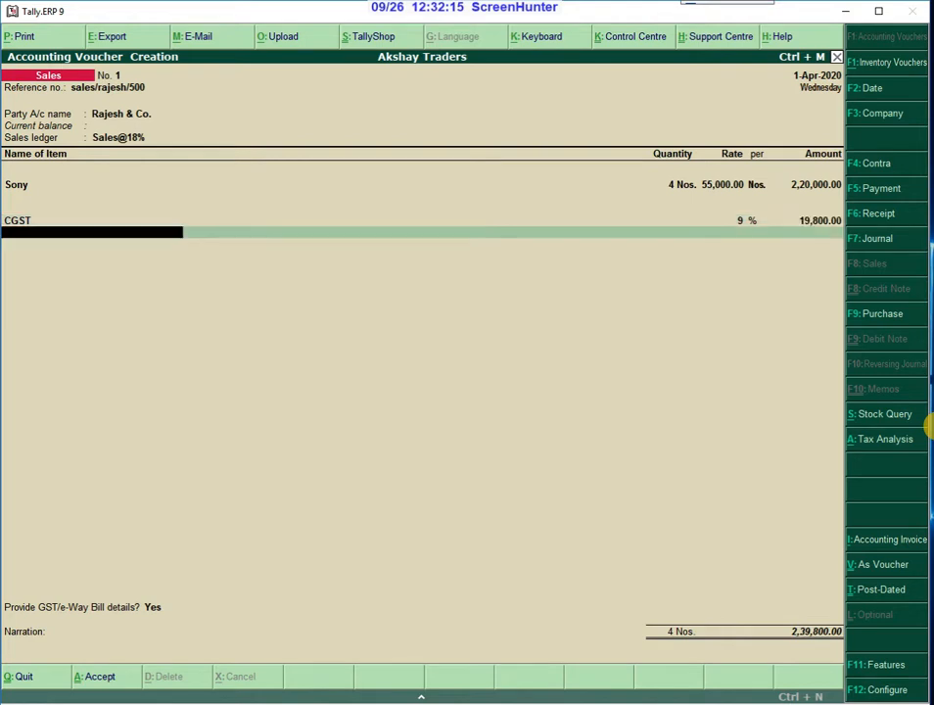
text(S)
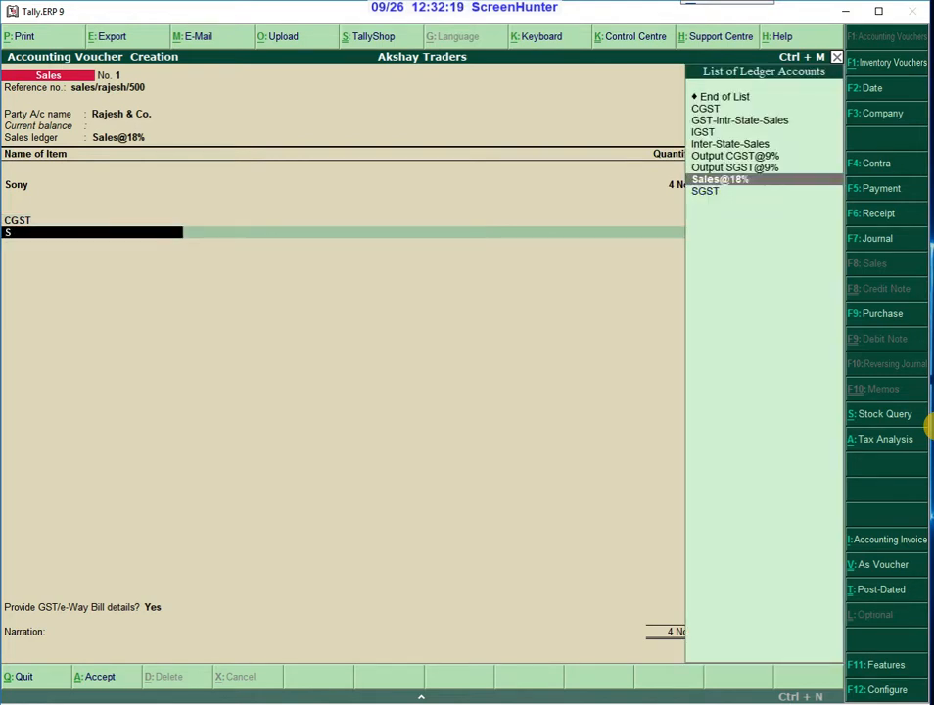
key(Down)
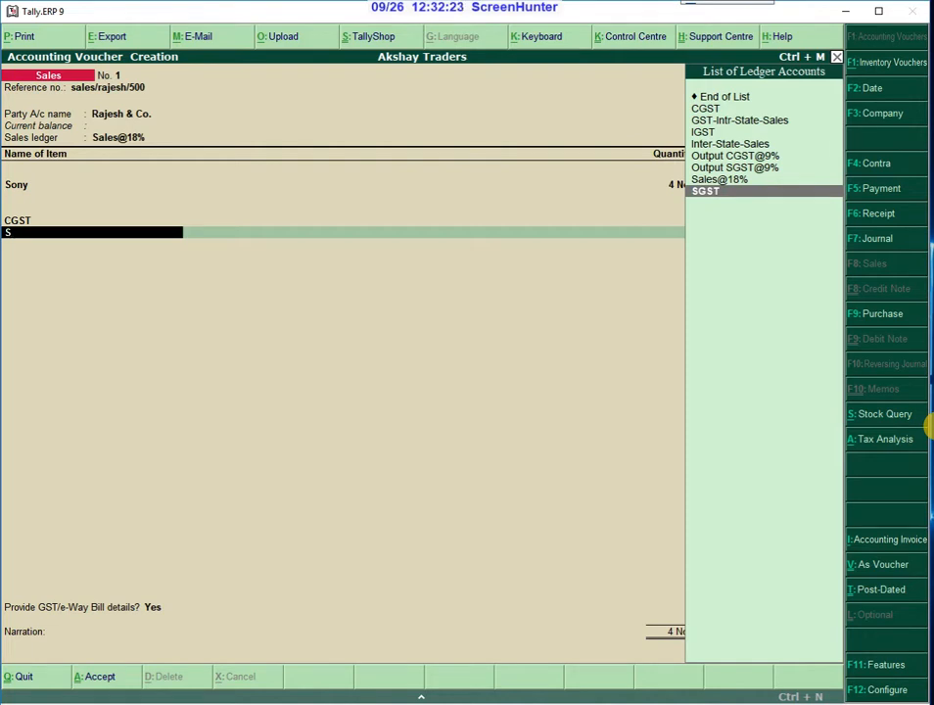
key(BackSpace)
key(Escape)
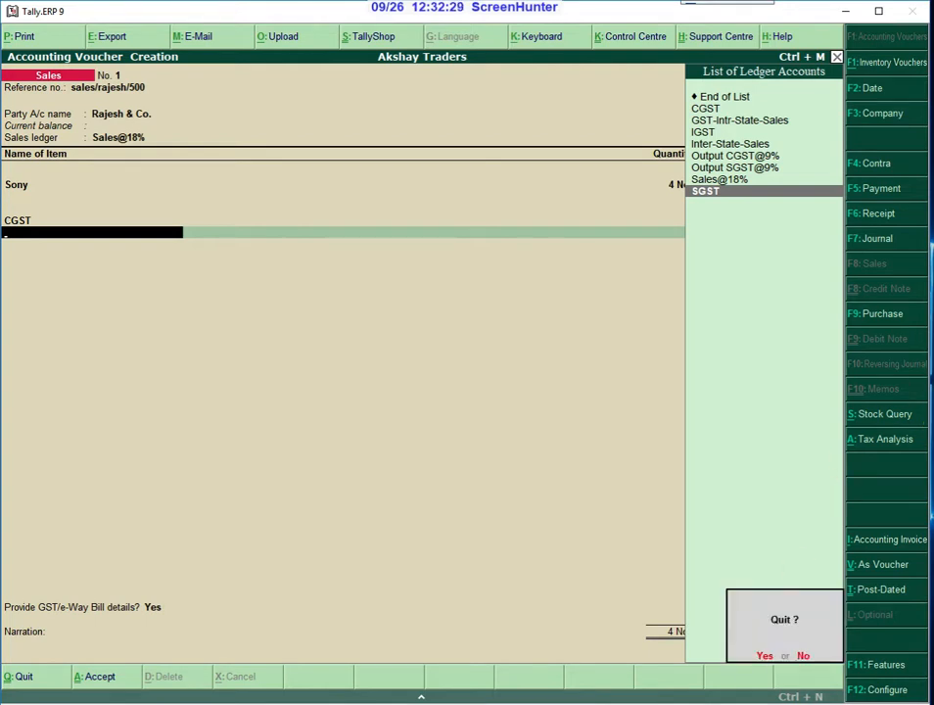
click(804, 657)
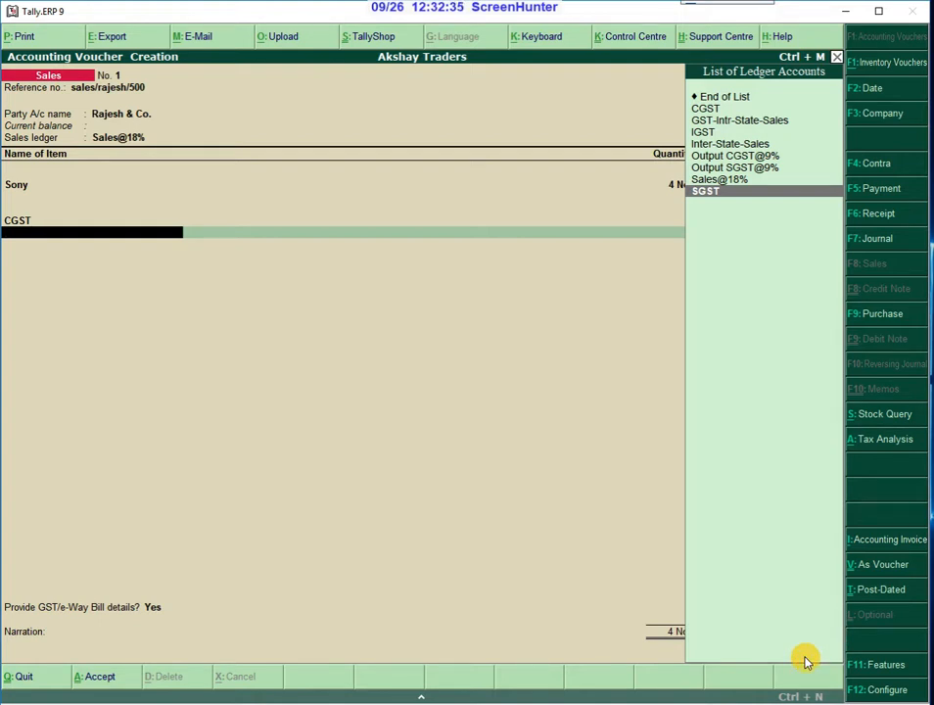
key(Return)
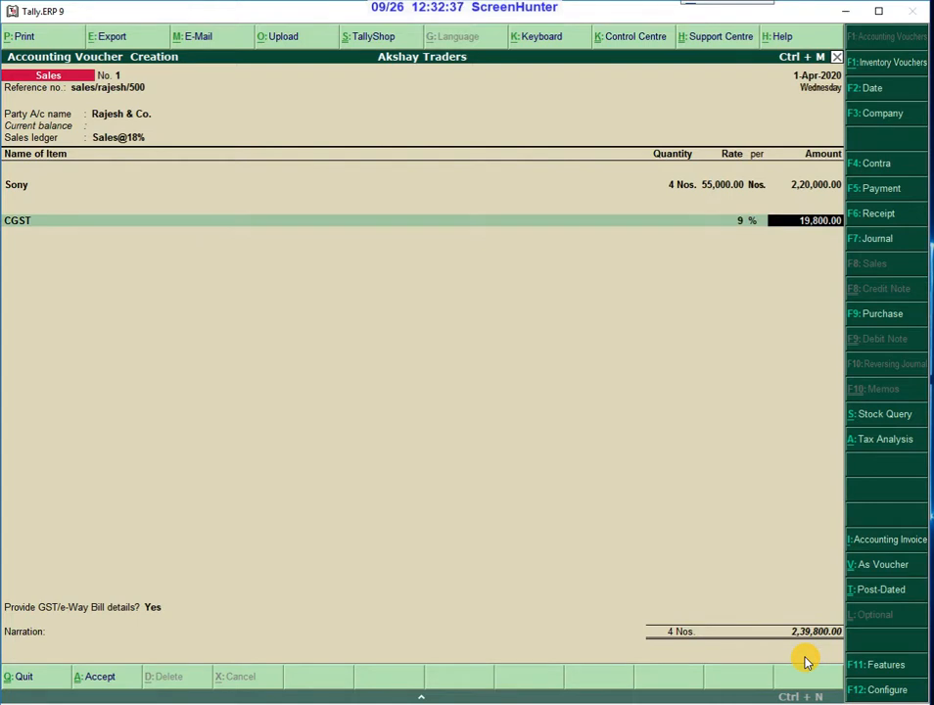
Step: Replace the CGST tax line with the Output CGST@9% ledger and set its amount to 19,800
key(BackSpace)
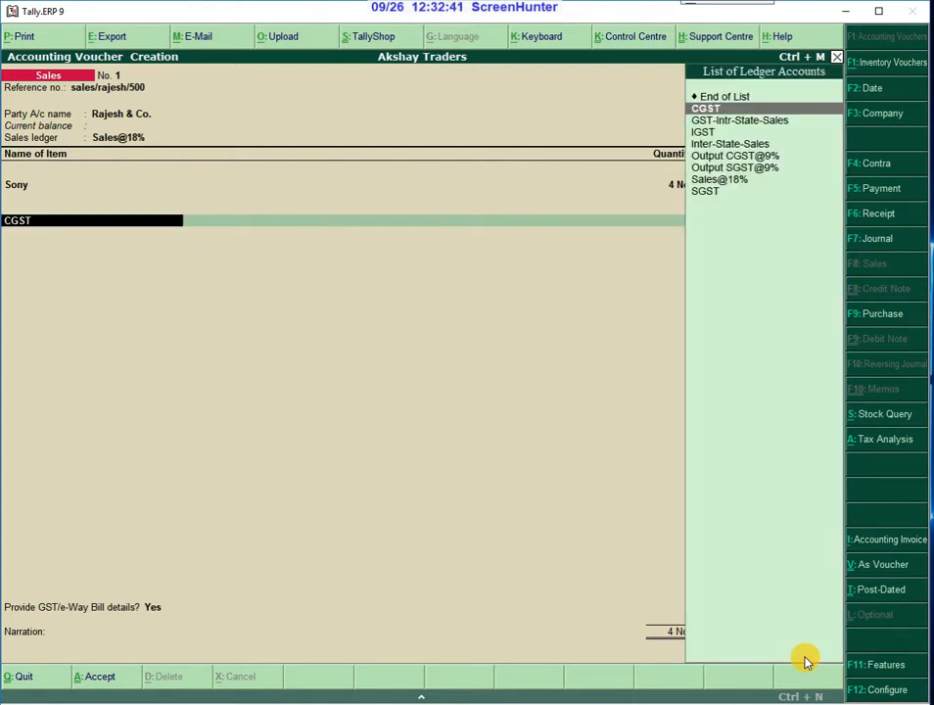
key(Down)
key(Down)
key(Down)
key(Down)
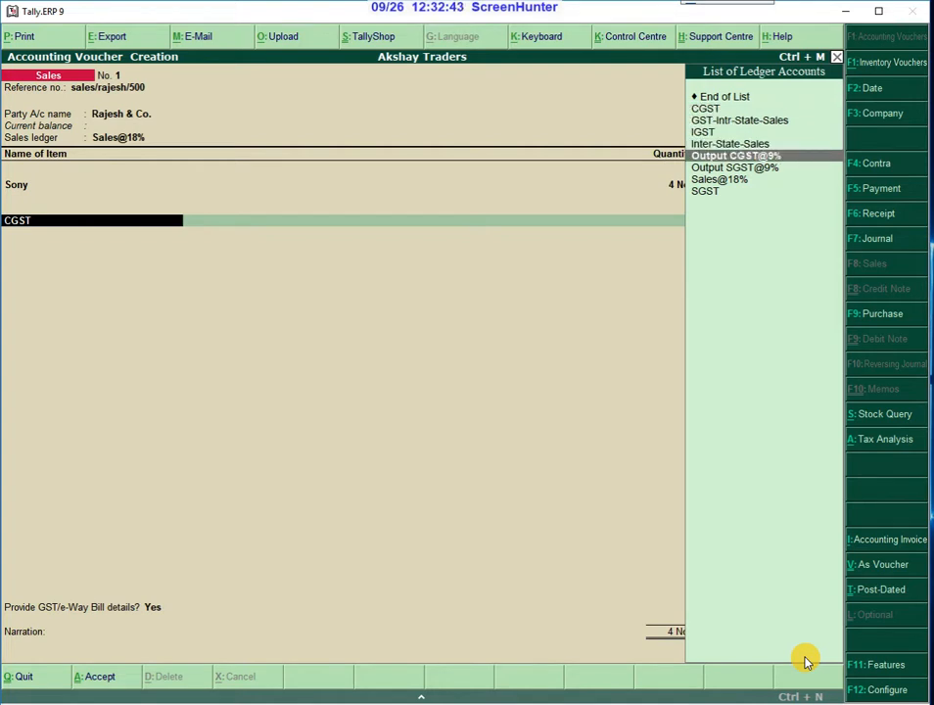
key(Return)
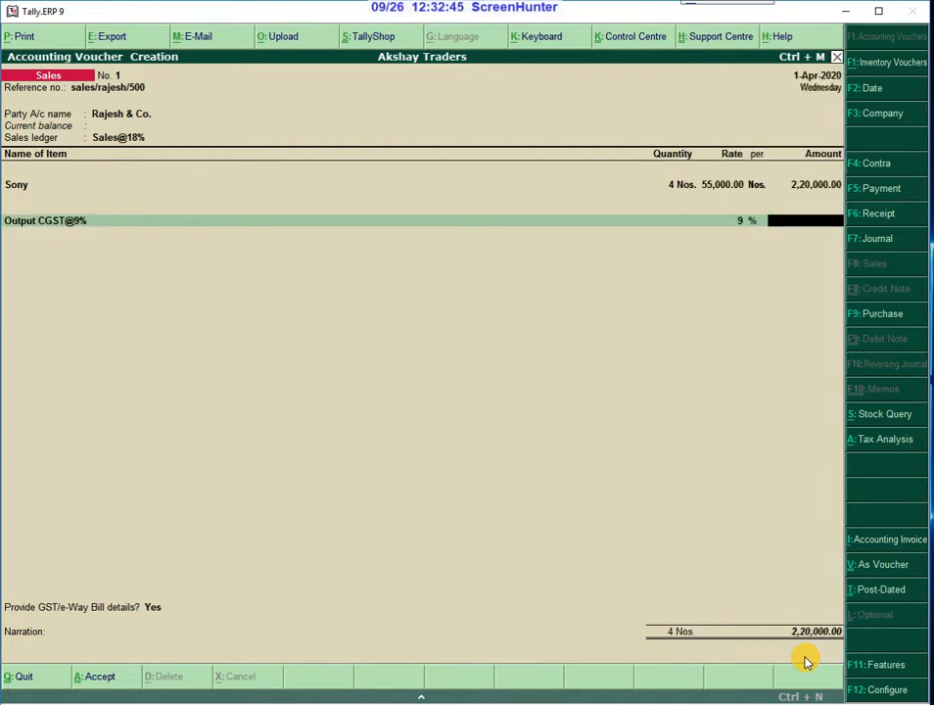
key(Return)
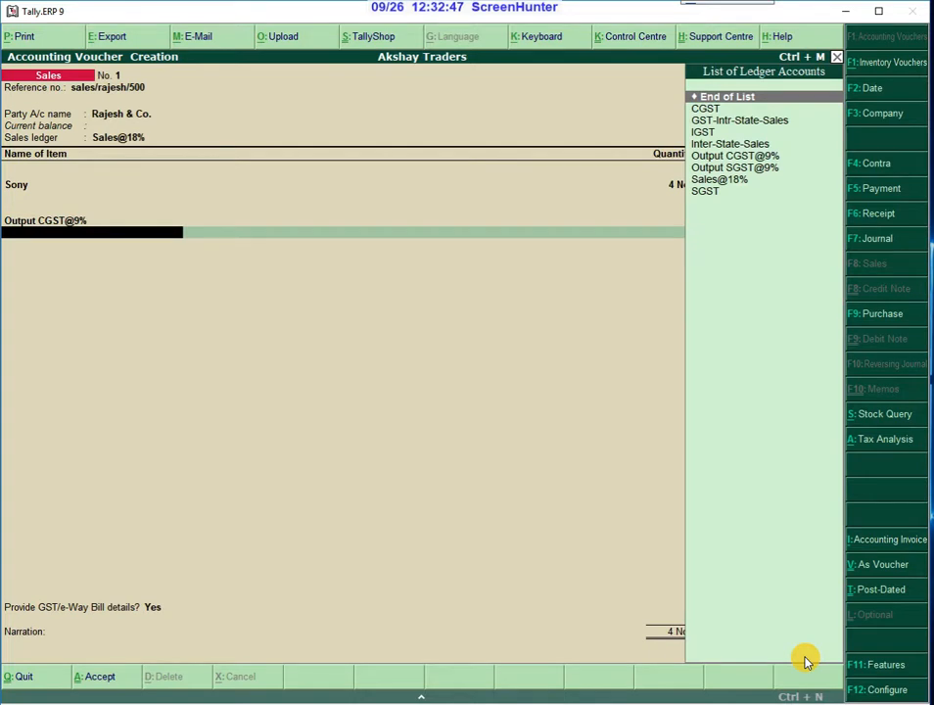
key(BackSpace)
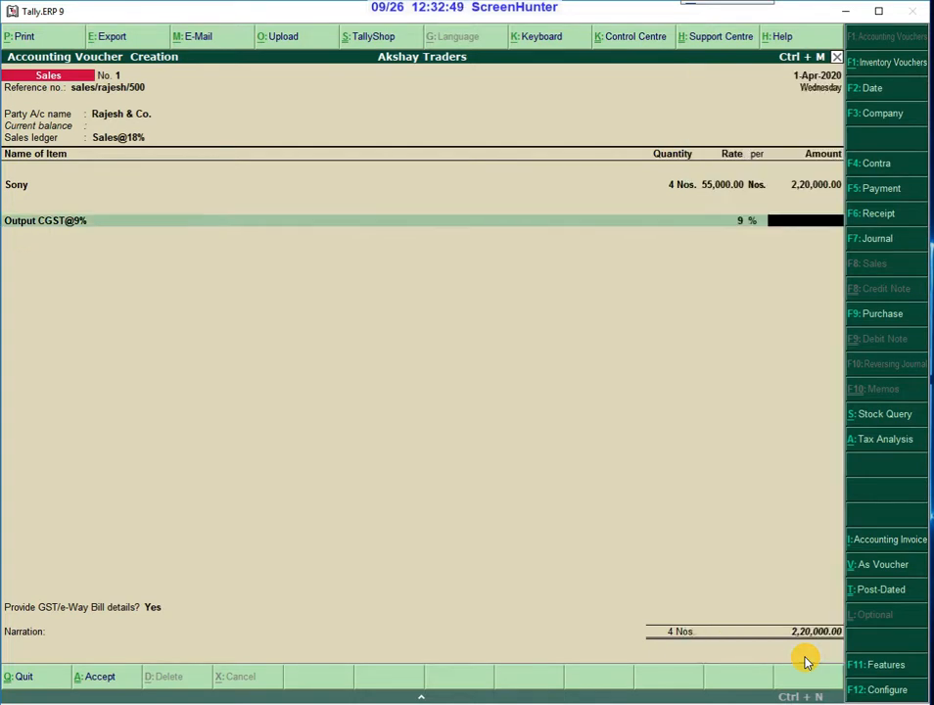
text(19800.)
key(Return)
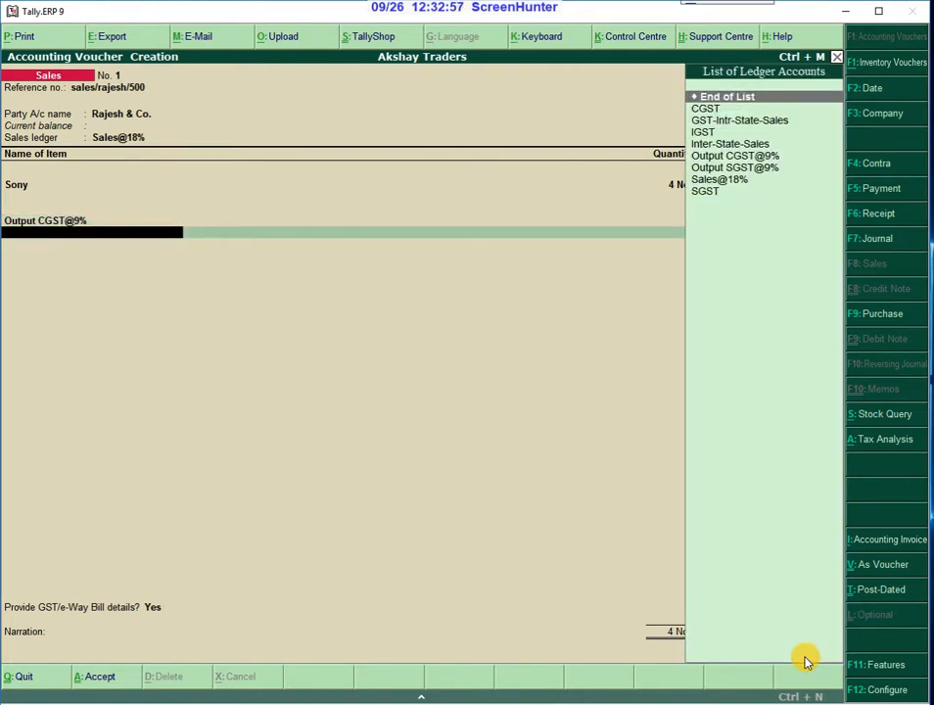
Step: Add the Output SGST@9% ledger as the second tax line, keeping its 9% rate and calculated amount
key(Down)
key(Down)
key(Down)
key(Down)
key(Down)
key(Down)
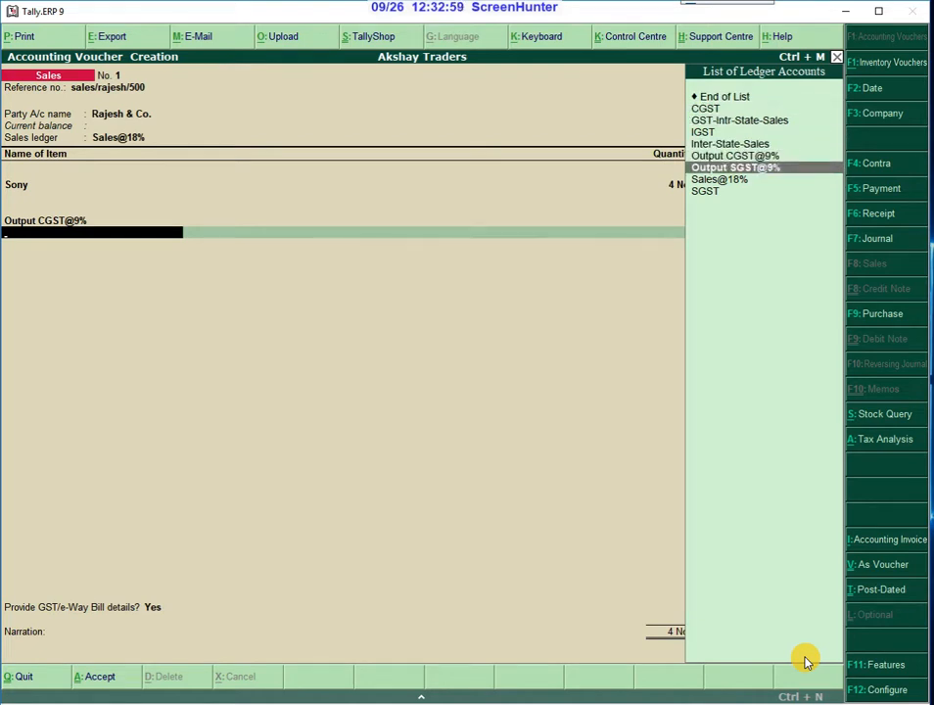
key(Return)
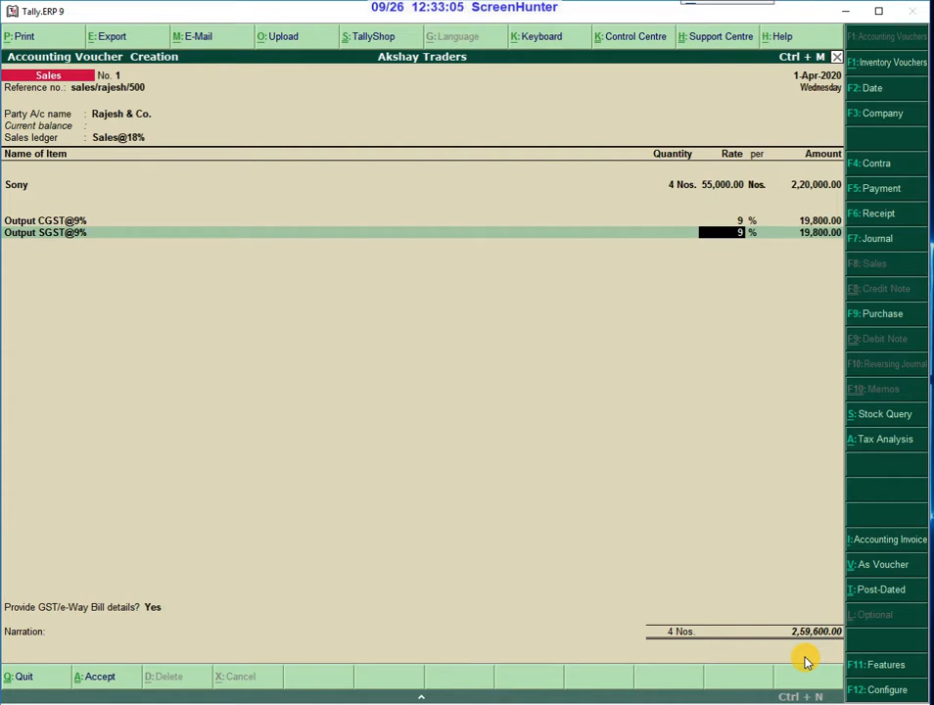
key(Return)
key(Return)
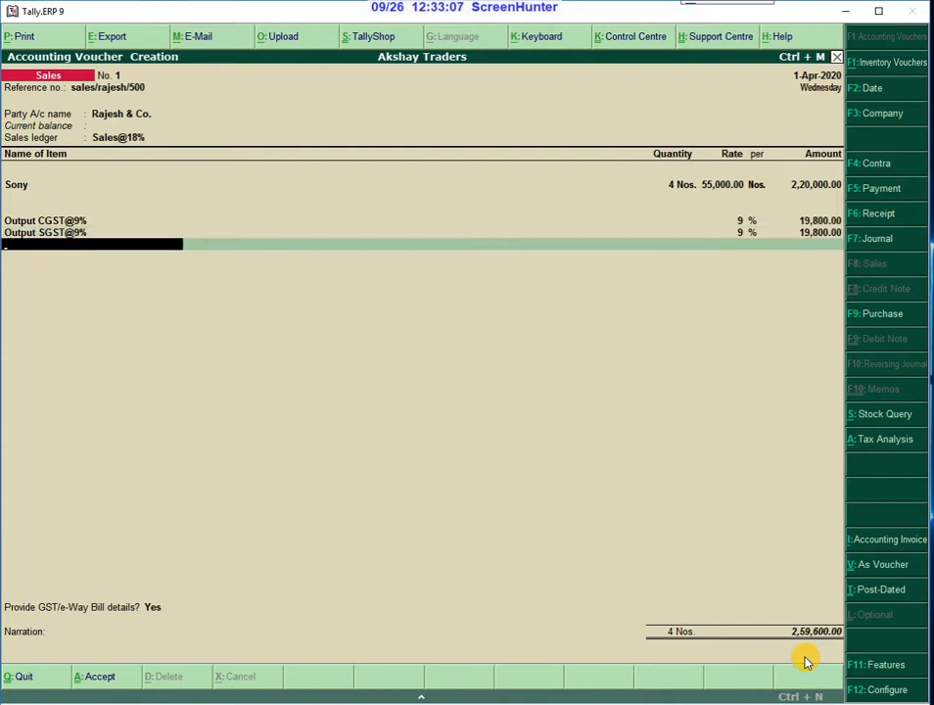
Step: End the tax lines, provide GST/e-Way Bill details and keep the consignor and dispatch details for Akshay Traders
key(Return)
key(Return)
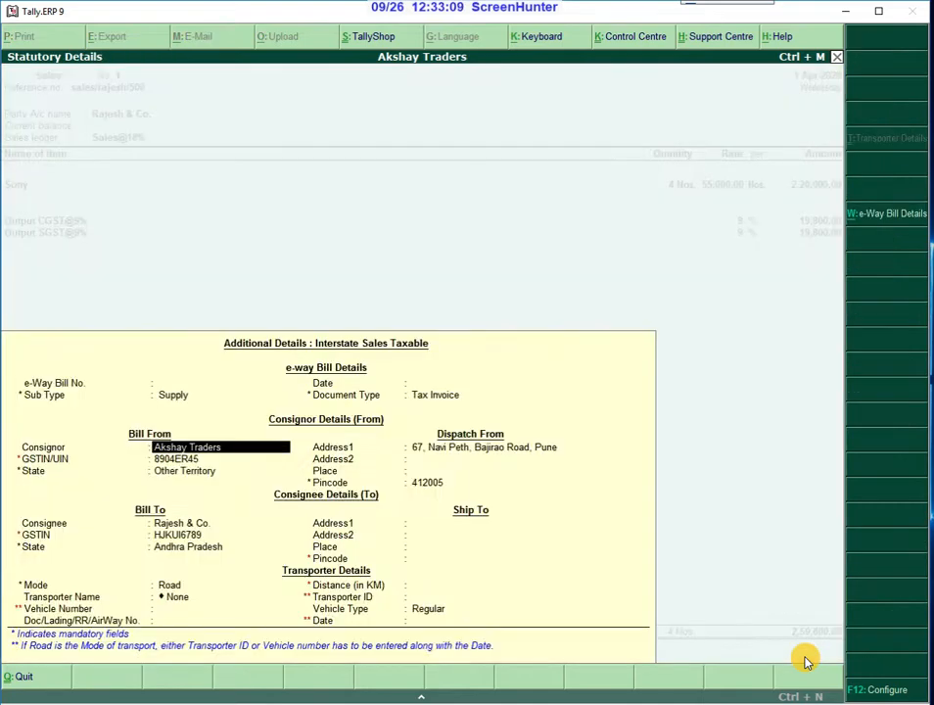
key(Return)
key(Return)
key(Return)
key(Return)
key(Return)
key(Return)
key(Return)
key(Return)
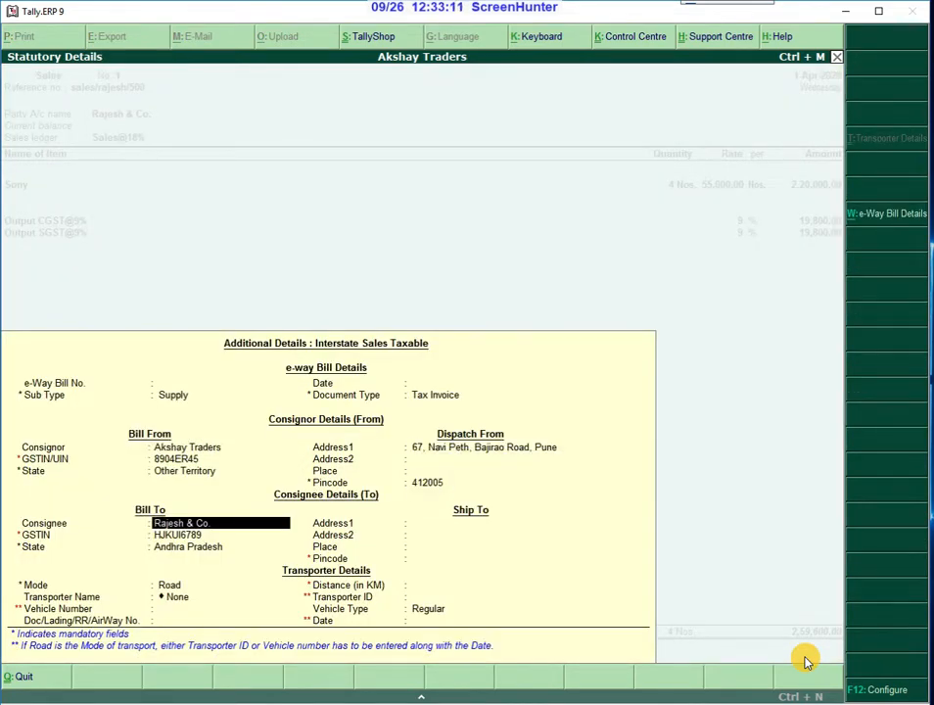
Step: Keep the Rajesh & Co. consignee details, Road mode and Regular vehicle type, leaving the remaining shipping and transporter fields blank
key(Return)
key(Return)
key(Return)
key(Return)
key(Return)
key(Return)
key(Return)
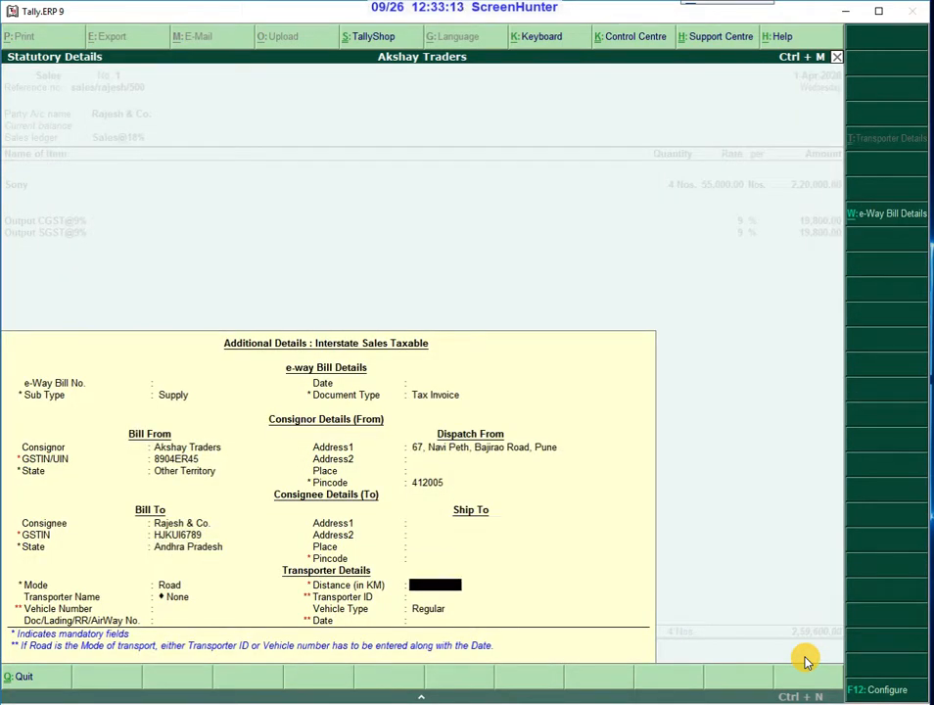
key(Return)
key(Return)
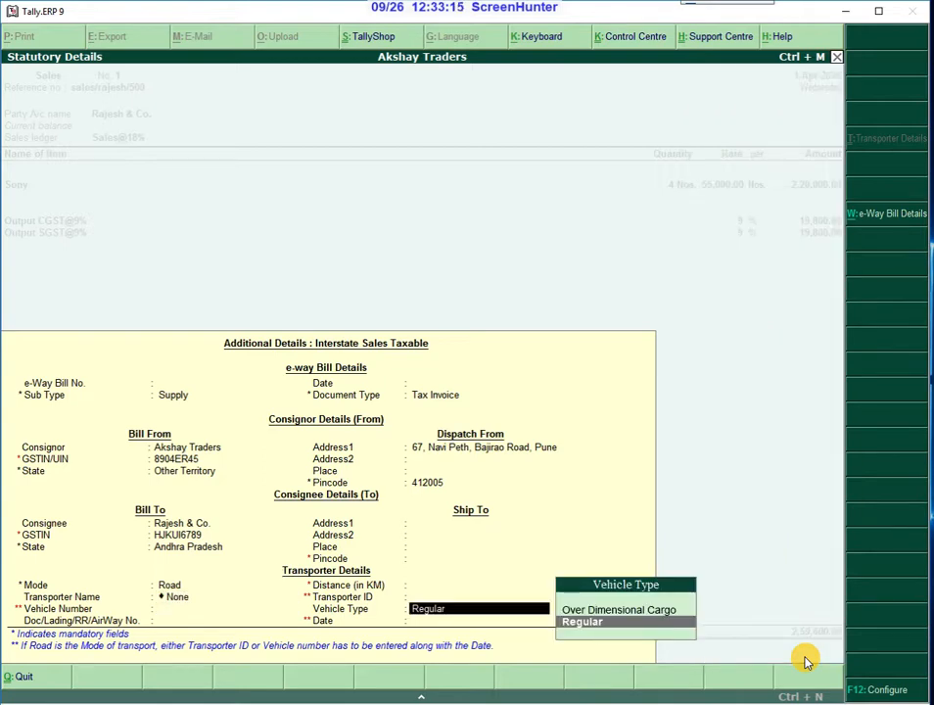
key(Return)
key(Return)
key(Return)
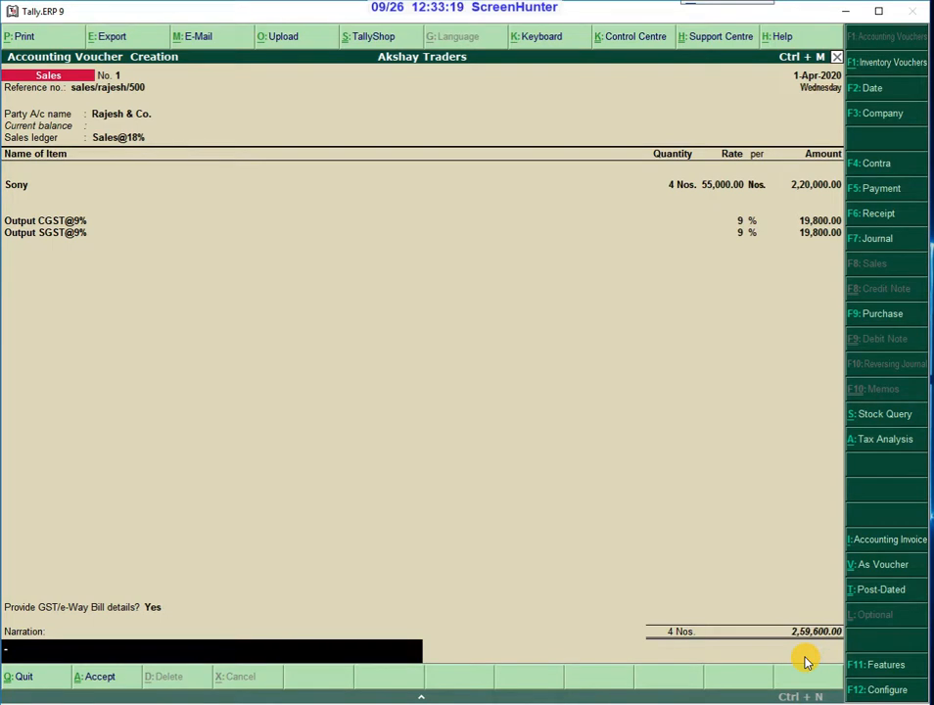
Step: Leave the narration blank and save the Rajesh & Co. sales voucher
key(Return)
key(Return)
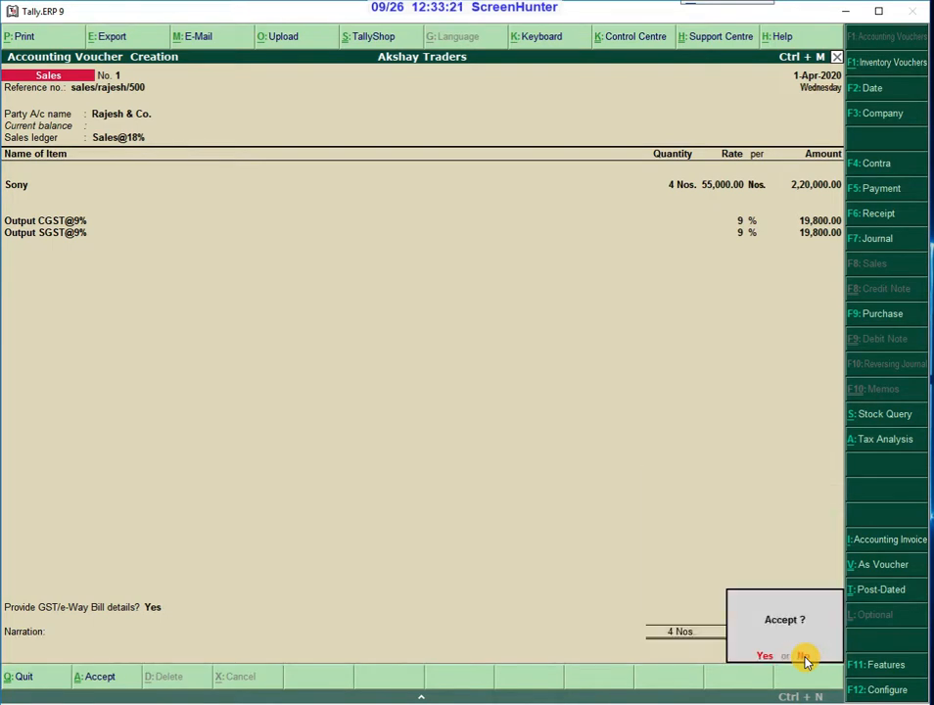
key(Return)
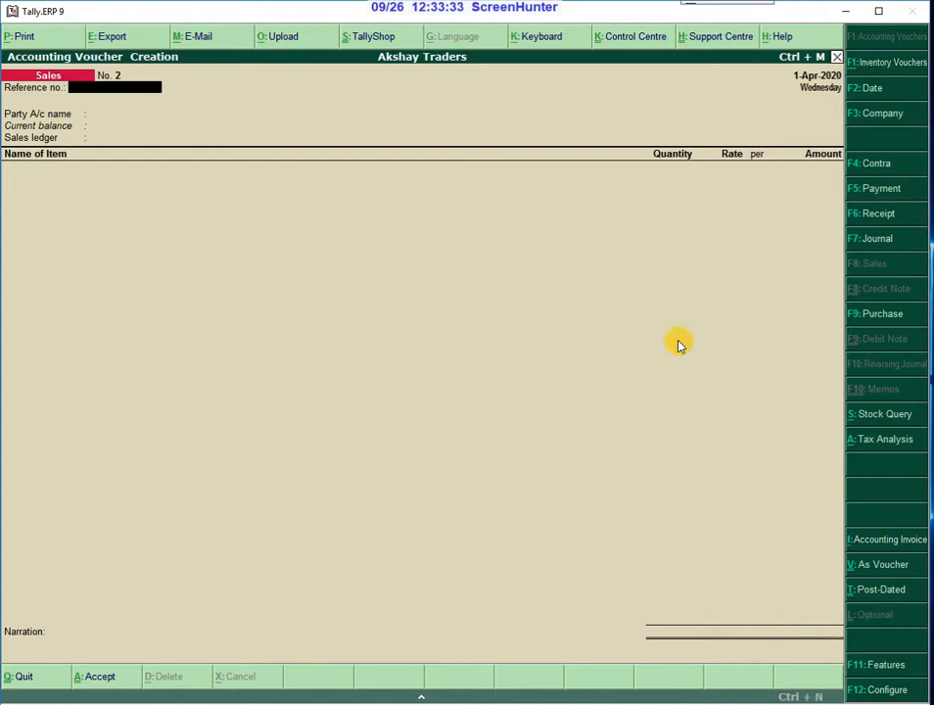
Step: Leave sales voucher creation for the Gateway of Tally and bring up the program's quit confirmation
mouse_move(685, 5)
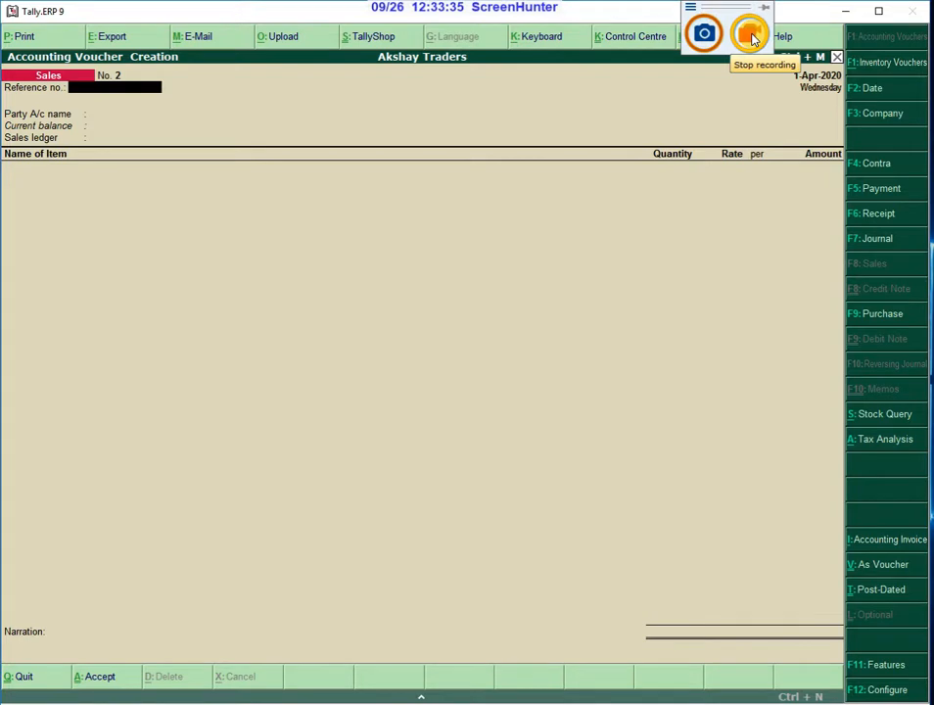
key(Escape)
key(Return)
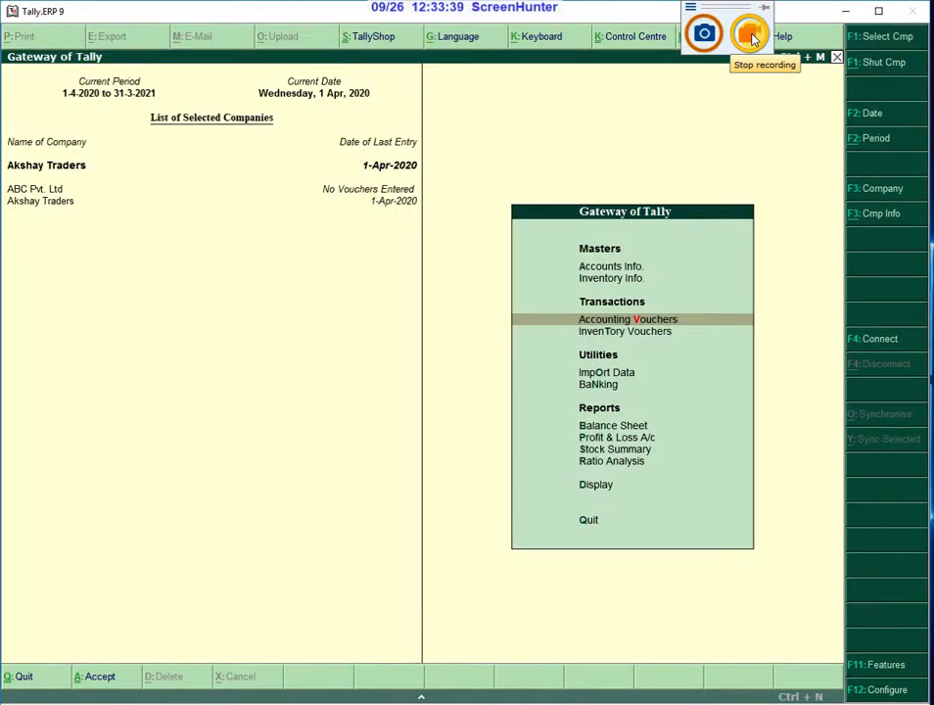
key(Escape)
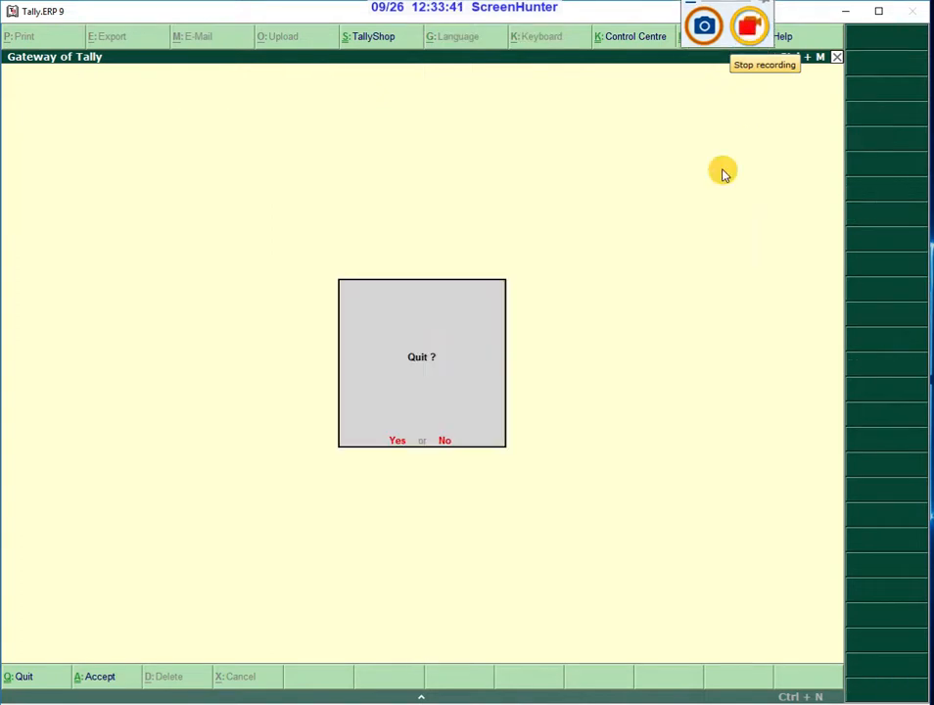